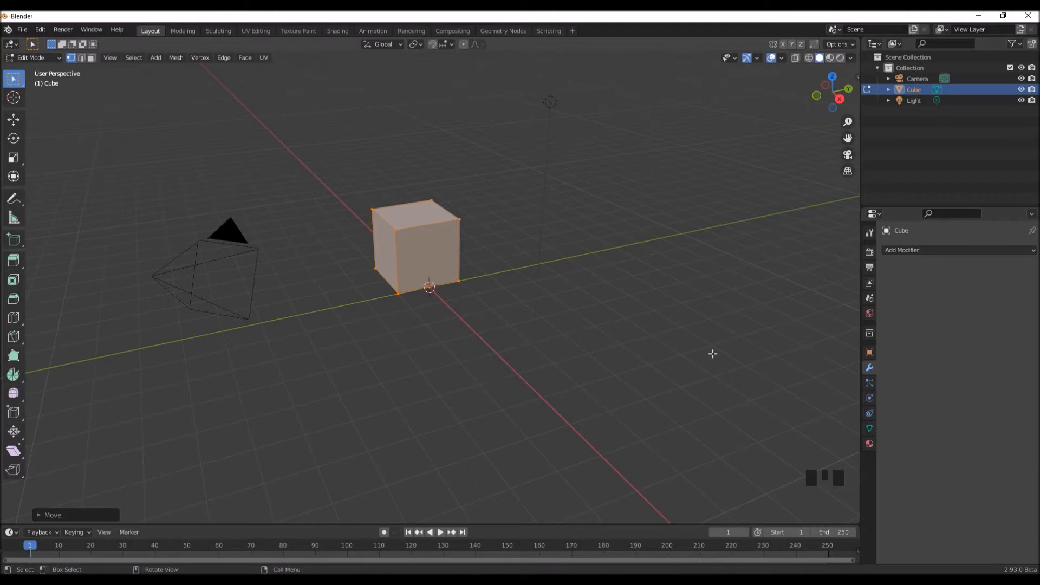
Step: Move the cube's mesh -1 m along the global Y axis and return to Object Mode
type("gy1-")
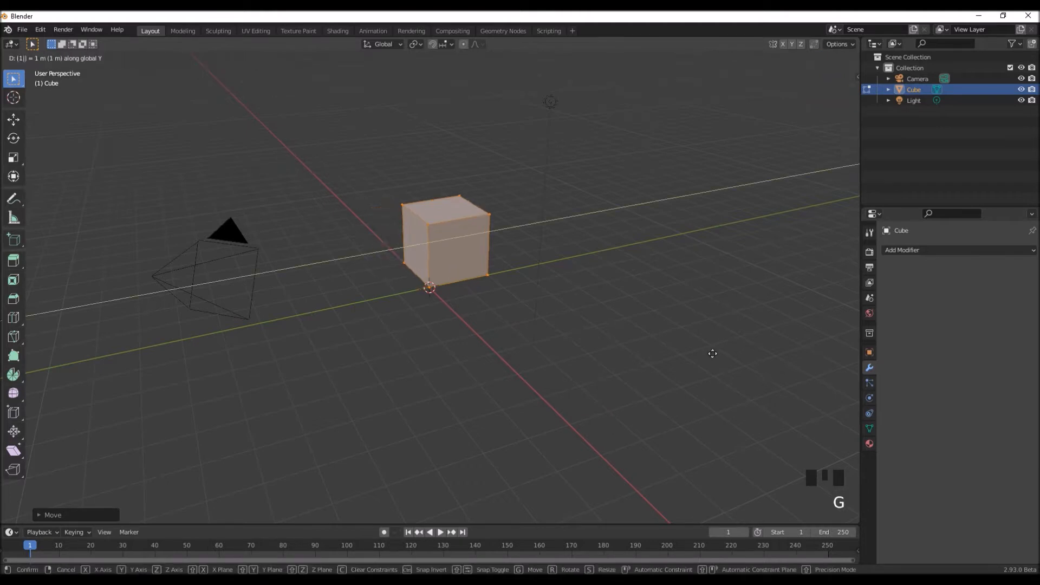
key("Return")
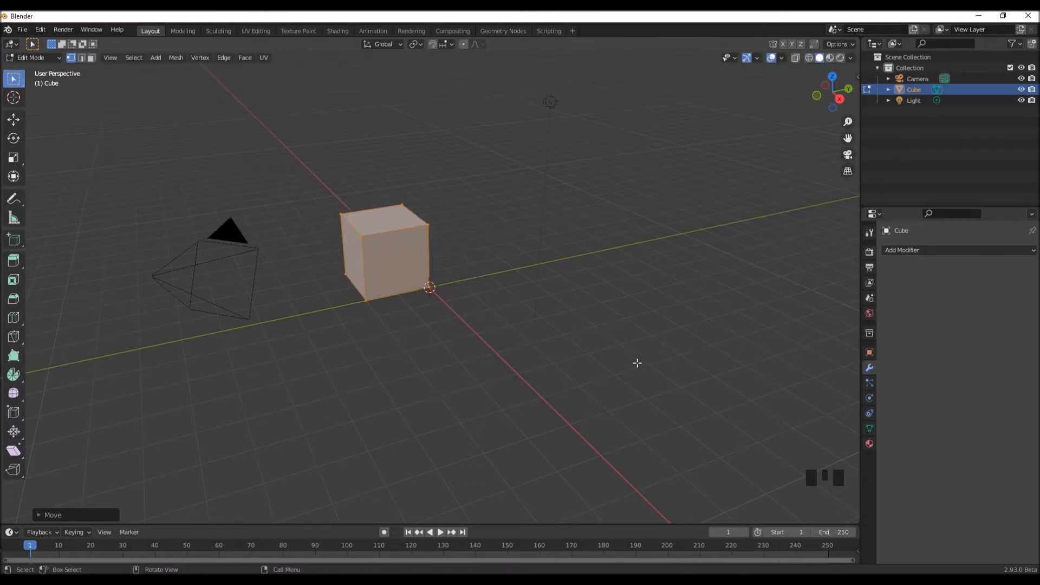
scroll(637, 363, "down", 1)
key("Tab")
Step: Turn the timeline into an enlarged Geometry Node Editor area and create a new node tree for the cube
middle_click_drag(538, 381, 545, 349)
scroll(547, 355, "up", 3)
left_click_drag(553, 524, 494, 216)
scroll(498, 192, "down", 1)
middle_click_drag(504, 158, 497, 157, "shift")
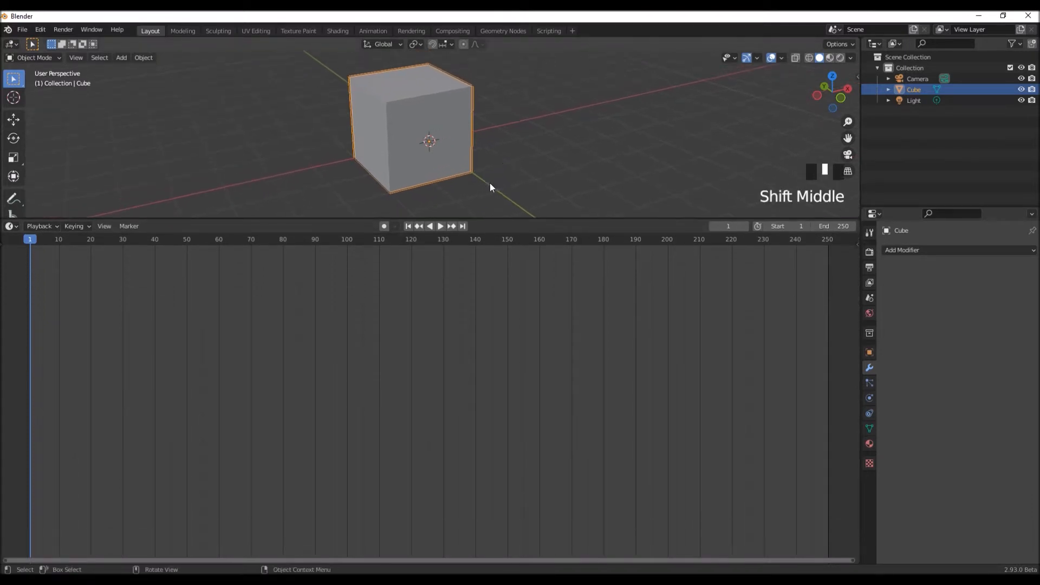
left_click(16, 231)
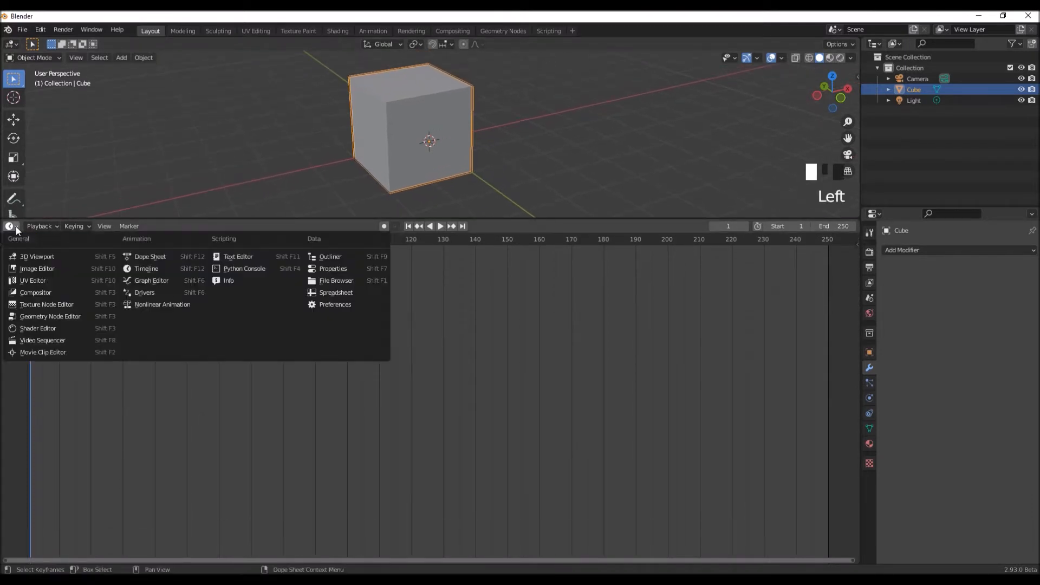
left_click(47, 320)
left_click(430, 226)
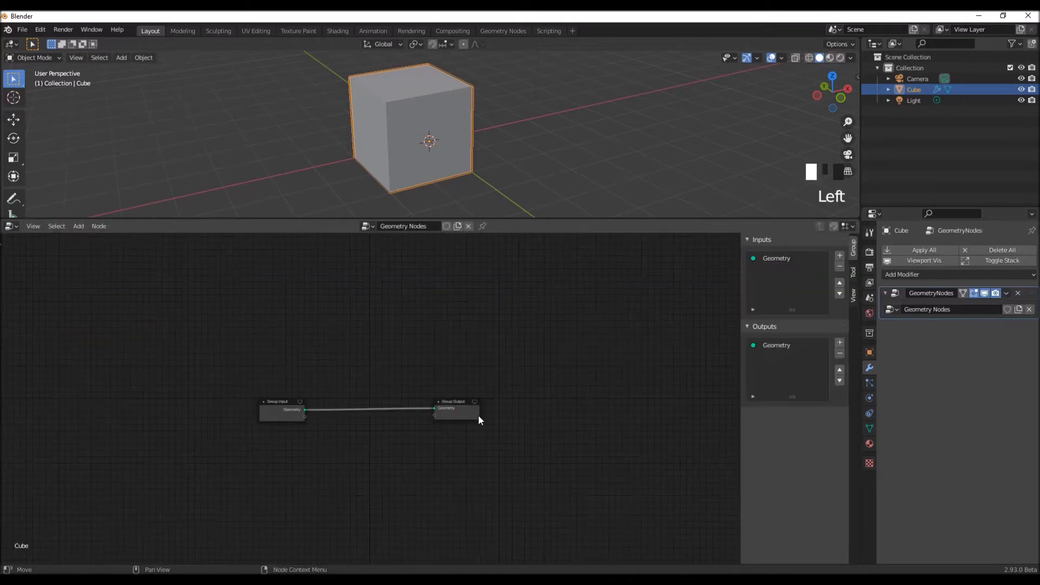
Step: Add a Transform node on the link between Group Input and Group Output
scroll(420, 433, "up", 9)
middle_click_drag(414, 473, 422, 430)
scroll(426, 426, "up", 4)
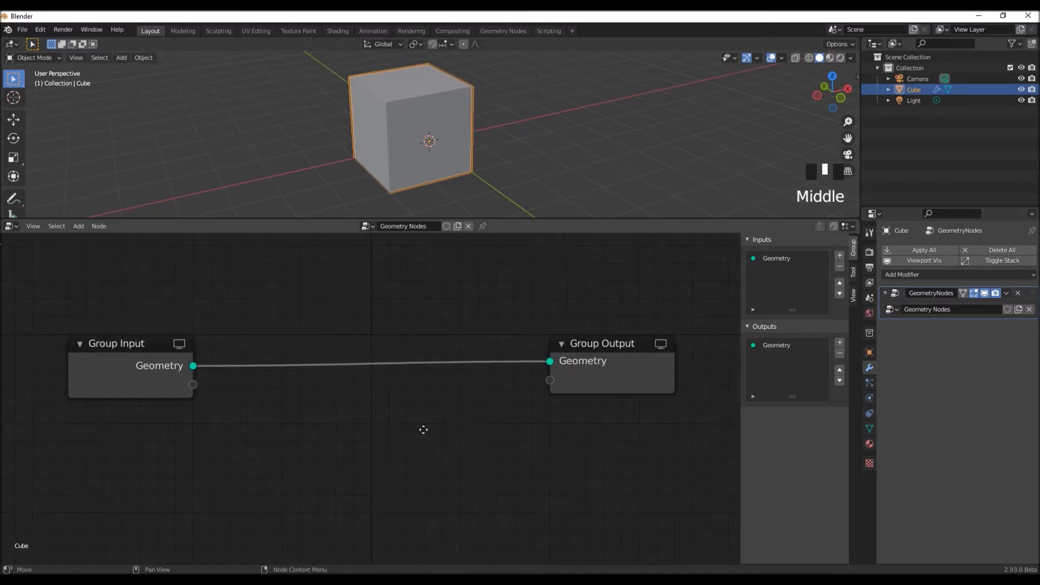
key("shift+a")
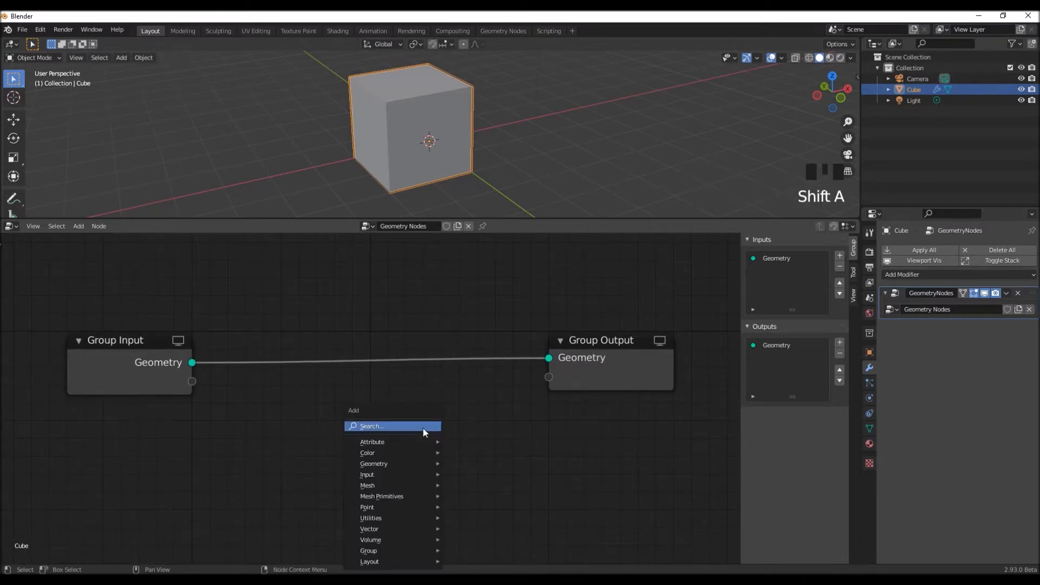
type("tran")
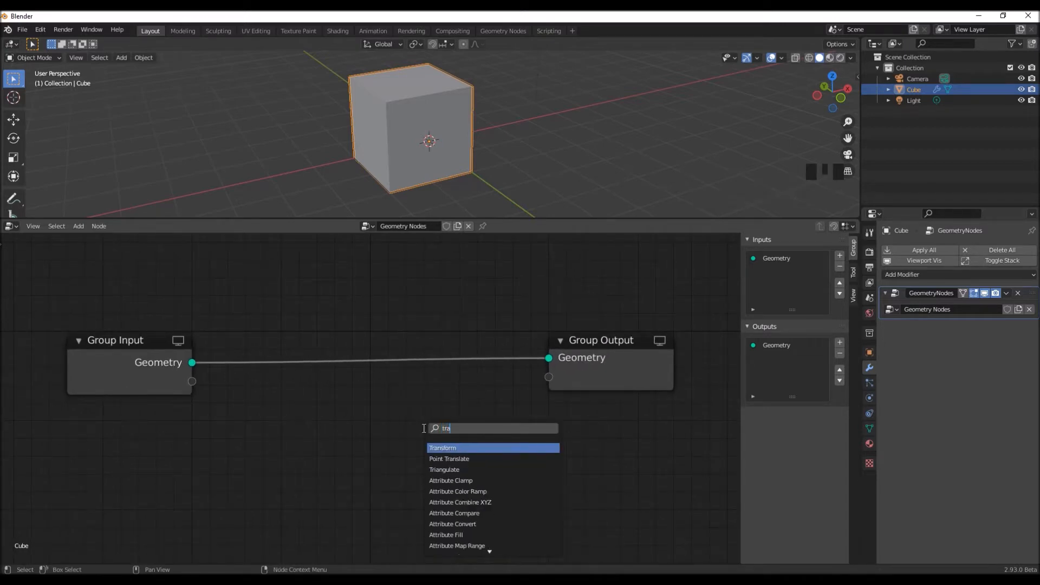
left_click(454, 448)
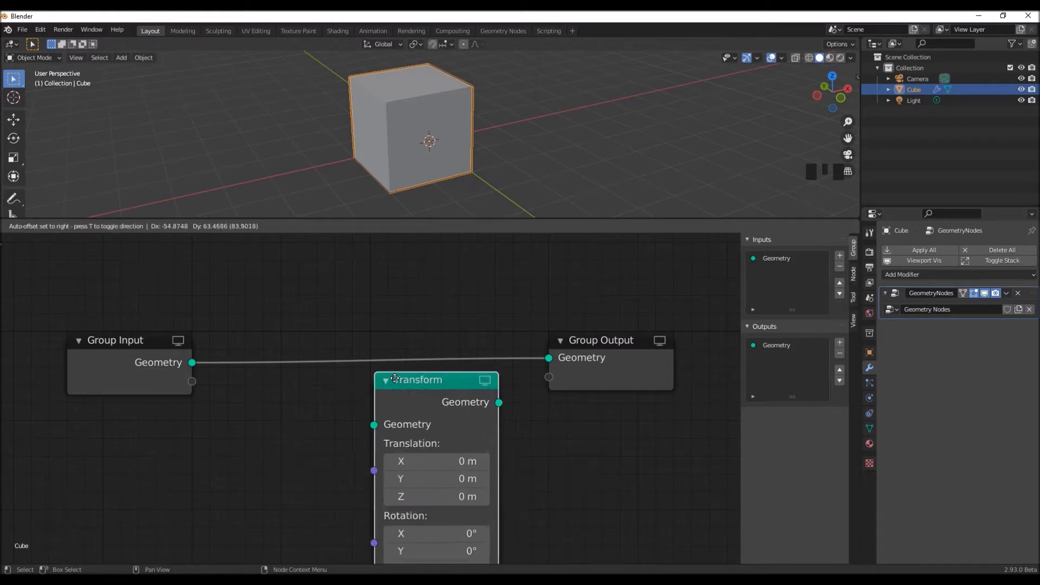
left_click(364, 311)
middle_click_drag(530, 437, 519, 419)
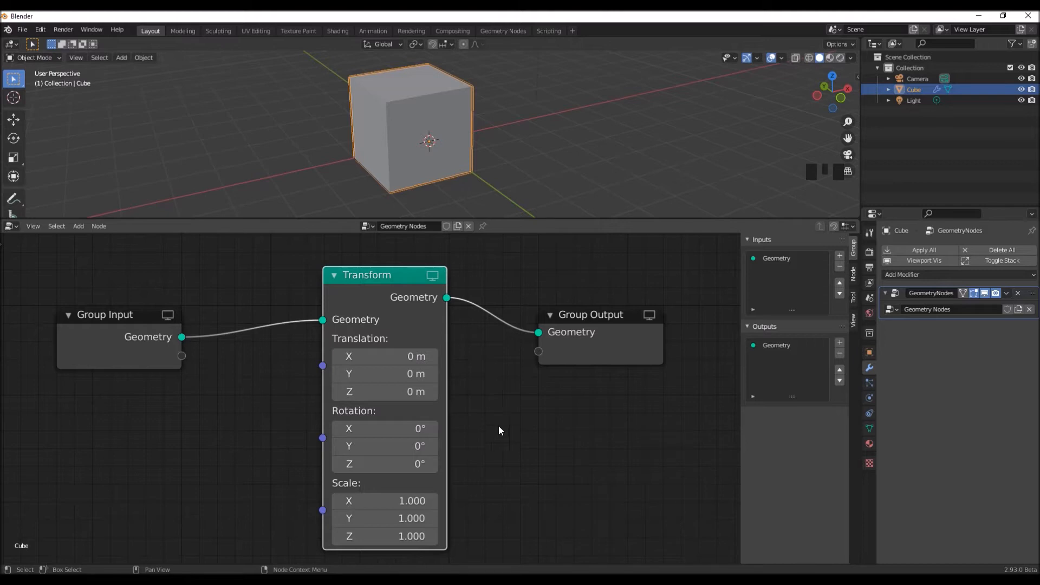
Step: Set the Transform node's scale to 0.05 in X, 0.6 in Y and 0.65 in Z
left_click(406, 537)
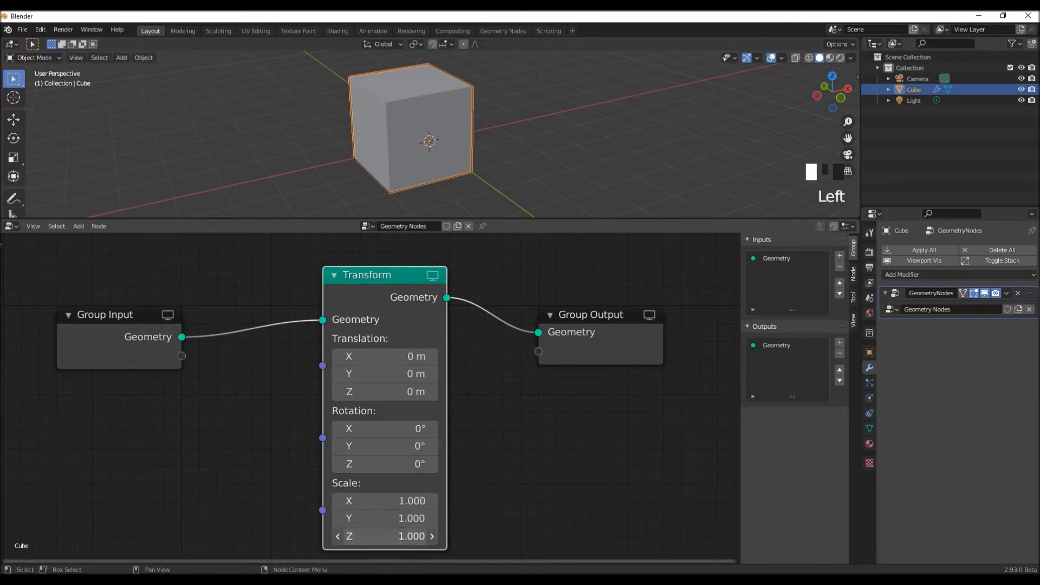
type(".65")
key("Return")
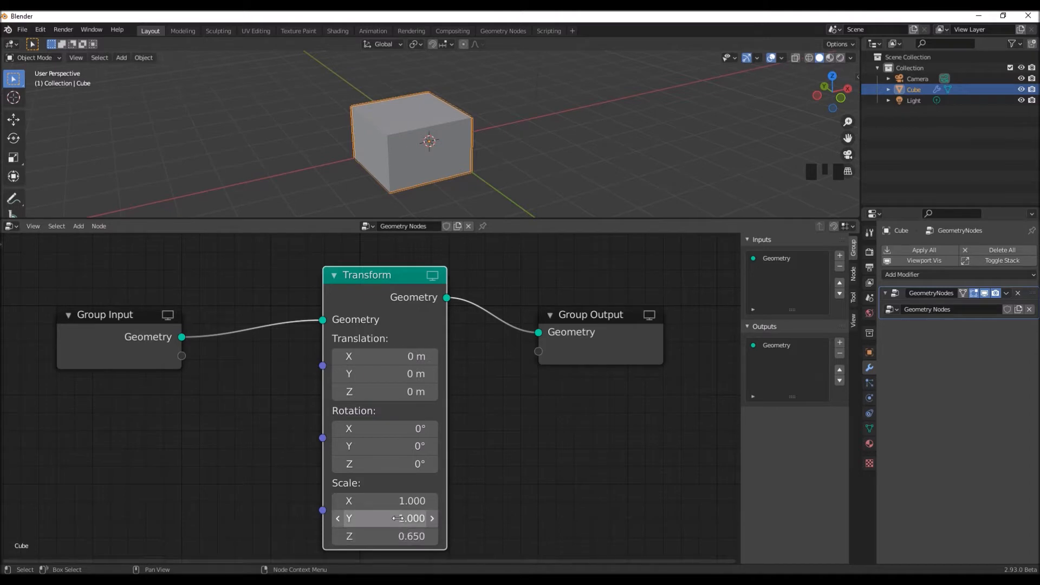
left_click(400, 519)
type(".6")
key("Return")
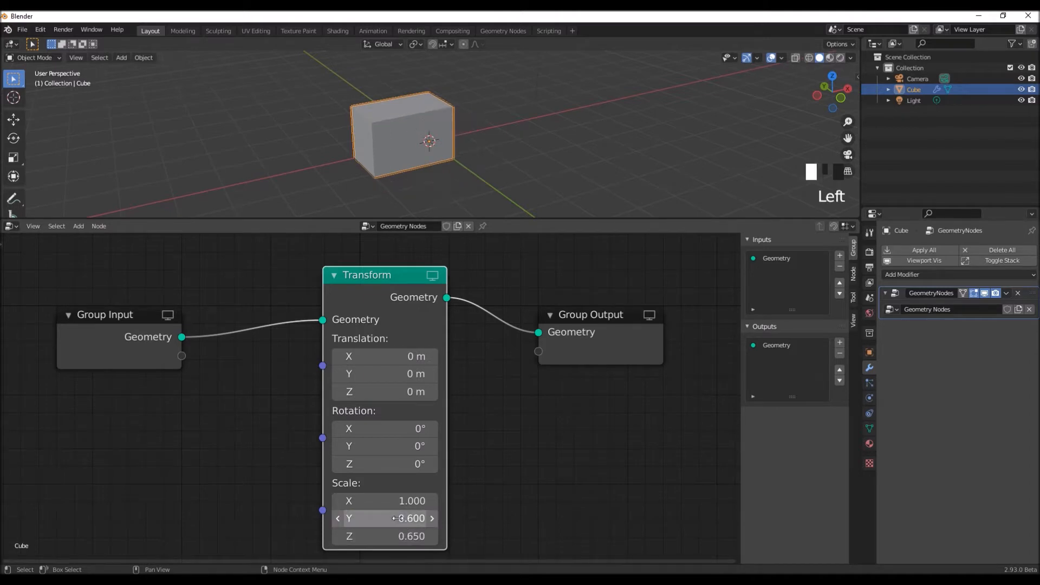
left_click(394, 500)
type(".05")
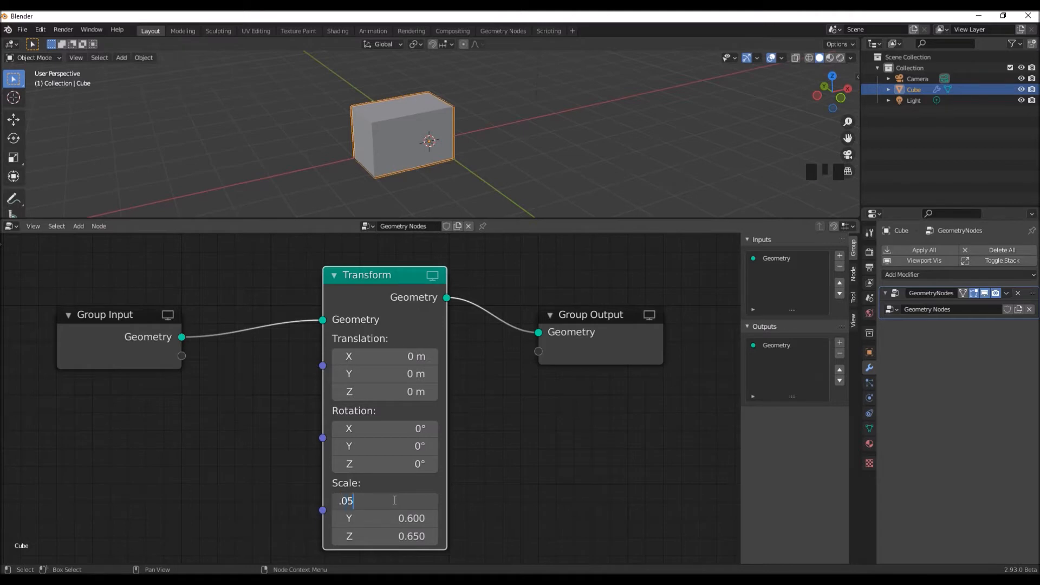
key("Return")
scroll(482, 167, "up", 4)
scroll(483, 169, "down", 1)
middle_click_drag(482, 169, 476, 169)
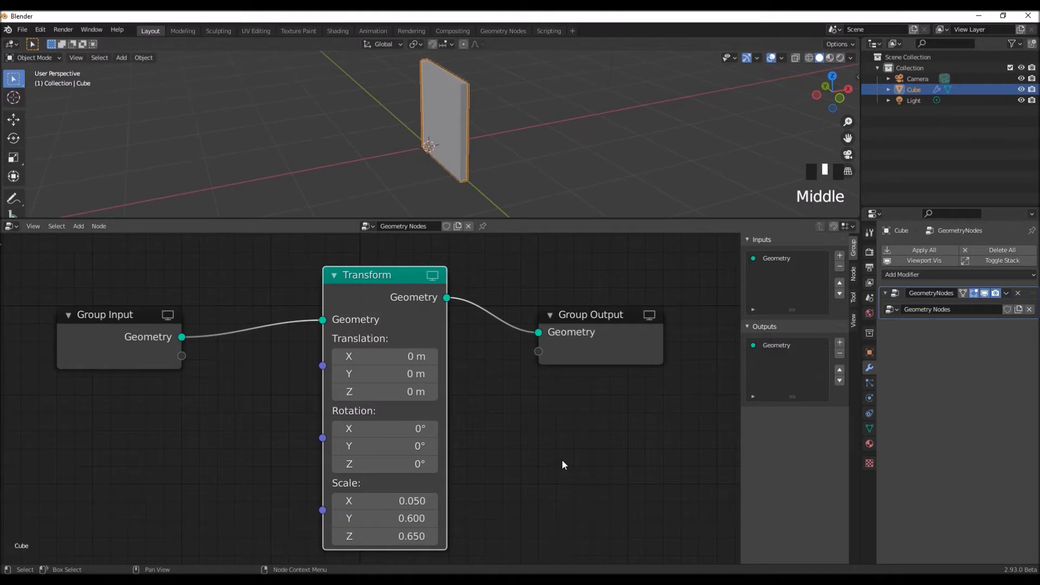
Step: Add a second, unconnected Transform node between and below the first Transform and the Group Output
middle_click_drag(562, 463, 539, 463)
key("shift+a")
left_click(515, 424)
type("tran")
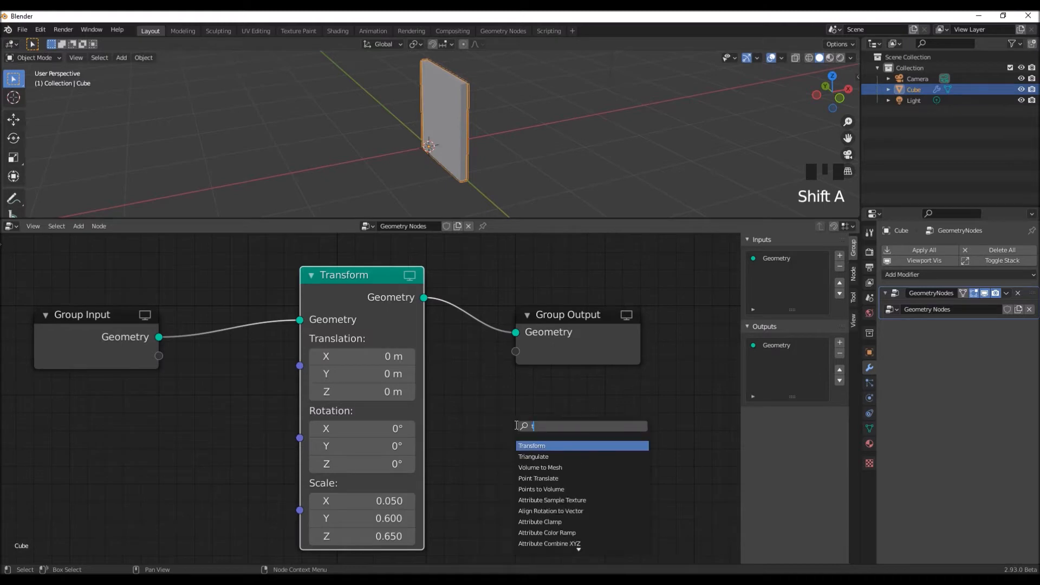
left_click(536, 444)
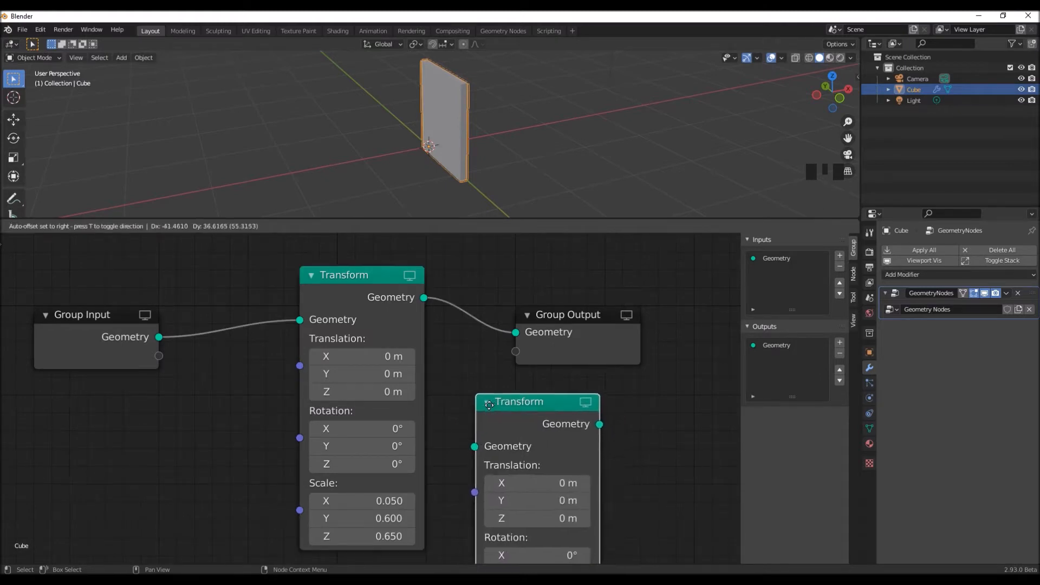
left_click(479, 391)
Step: Move Group Output farther out and insert a Join Geometry node between the first Transform node and it
scroll(606, 427, "down", 3)
middle_click_drag(606, 427, 581, 376)
left_click_drag(500, 286, 612, 276)
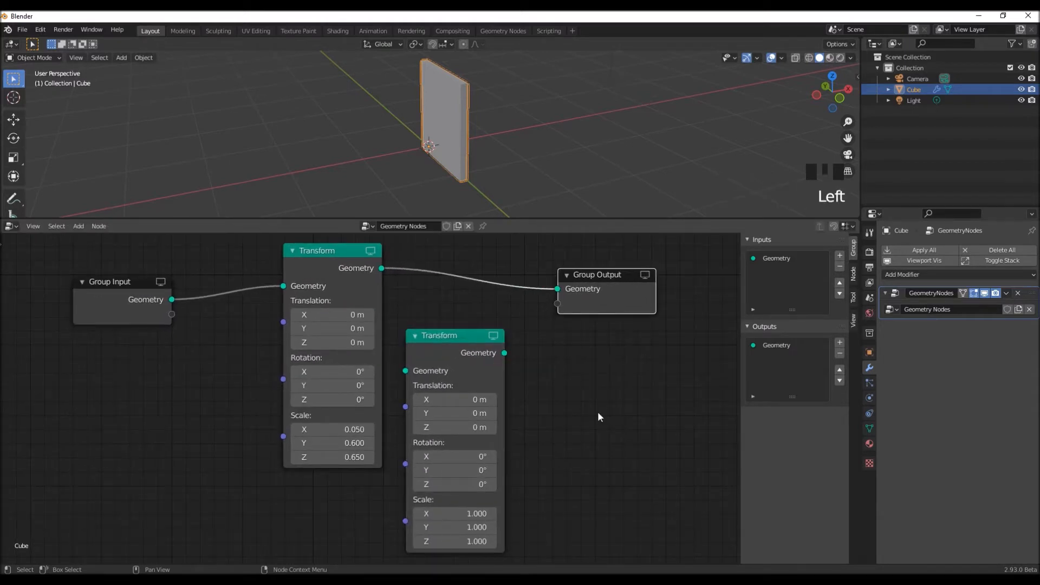
key("shift+a")
left_click(597, 411)
type("joi")
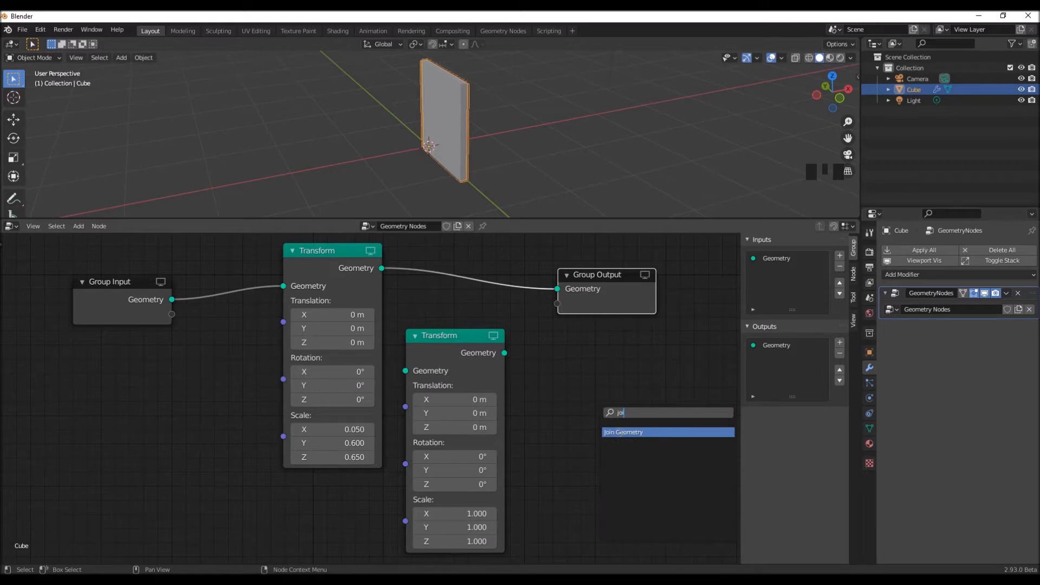
left_click(620, 432)
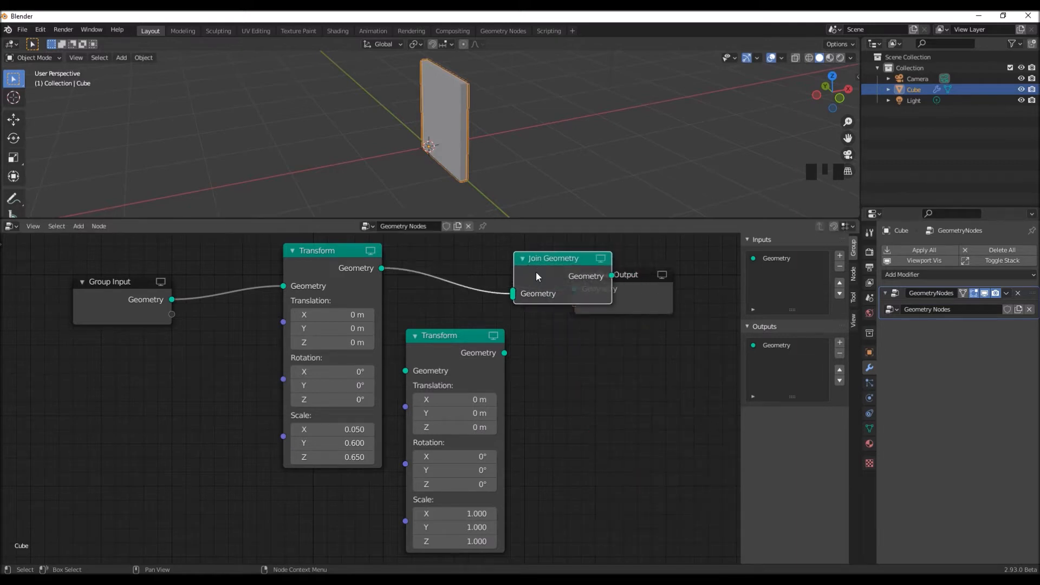
left_click(585, 266)
middle_click_drag(614, 357, 568, 358)
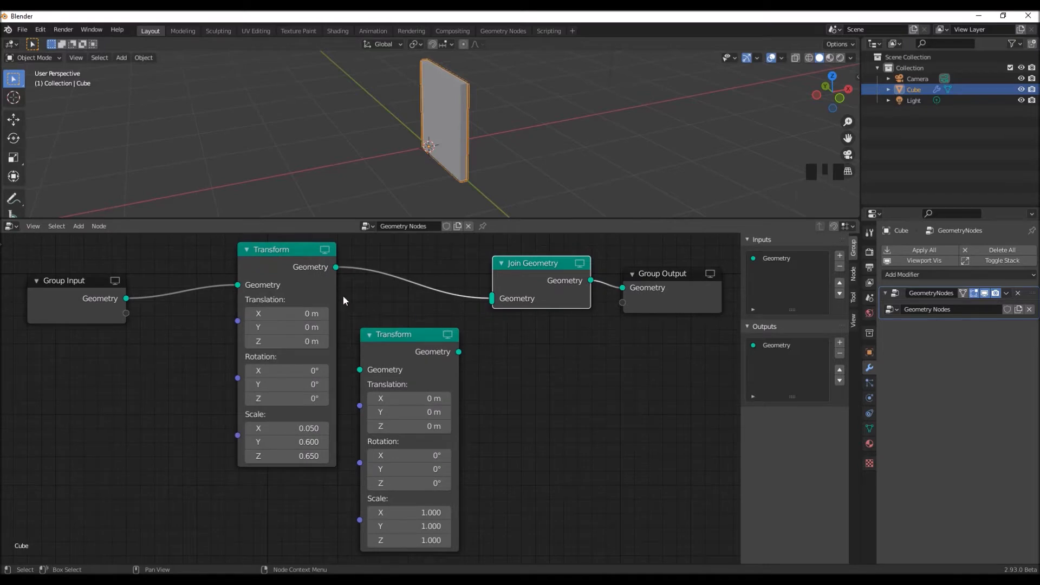
Step: Wire the second Transform node from the first one into Join Geometry and set its X translation to -1.5 m
left_click_drag(336, 268, 359, 370)
left_click(459, 353)
left_click_drag(459, 353, 492, 299)
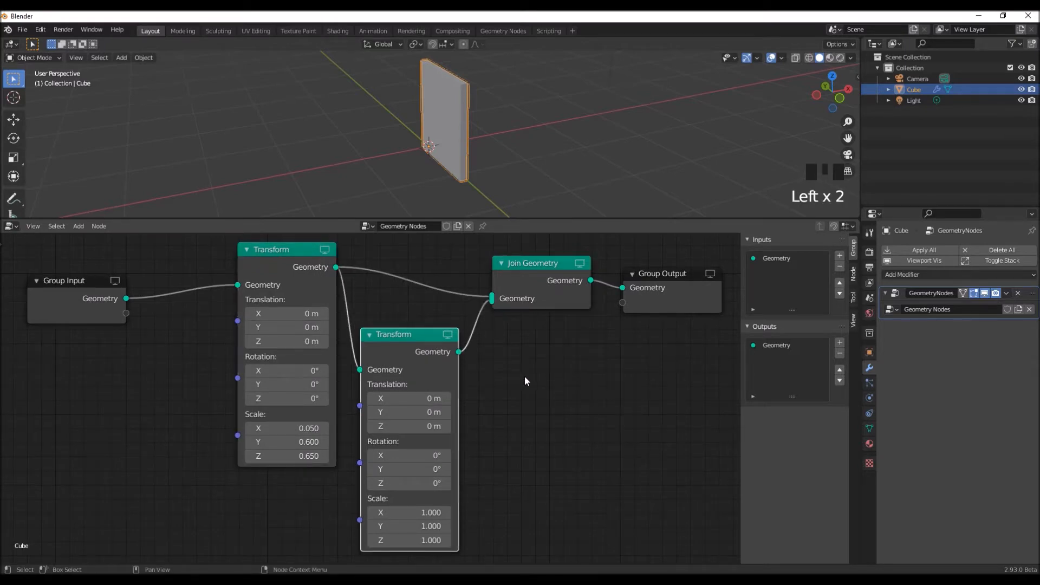
left_click(417, 399)
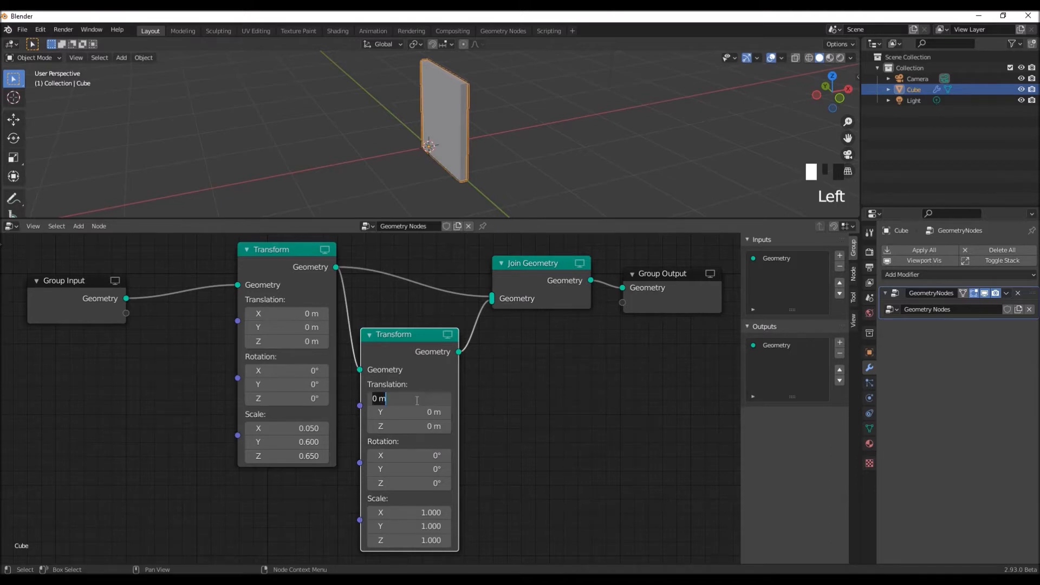
type("-1.5")
key("Return")
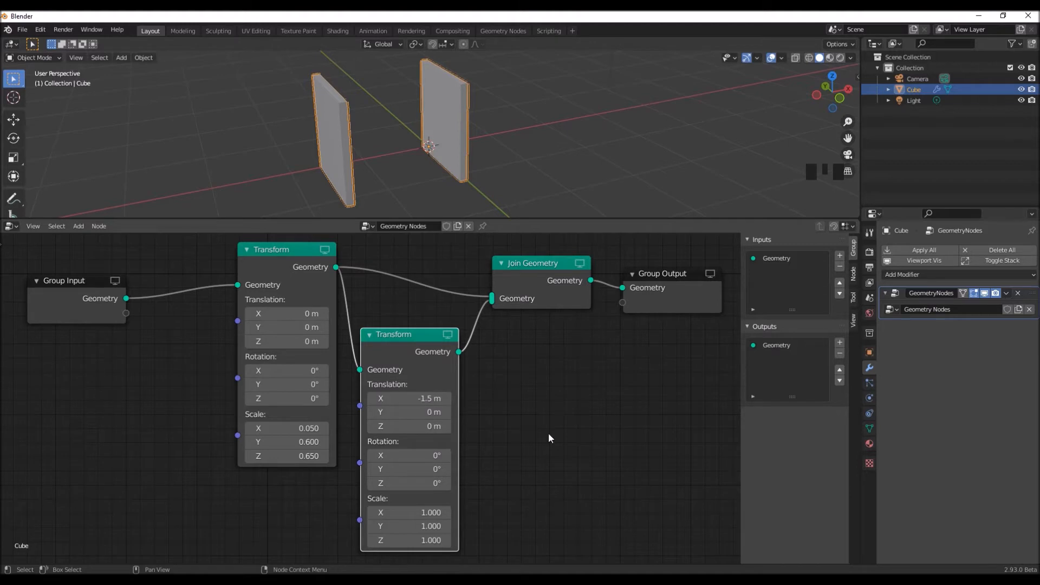
left_click_drag(425, 344, 429, 327)
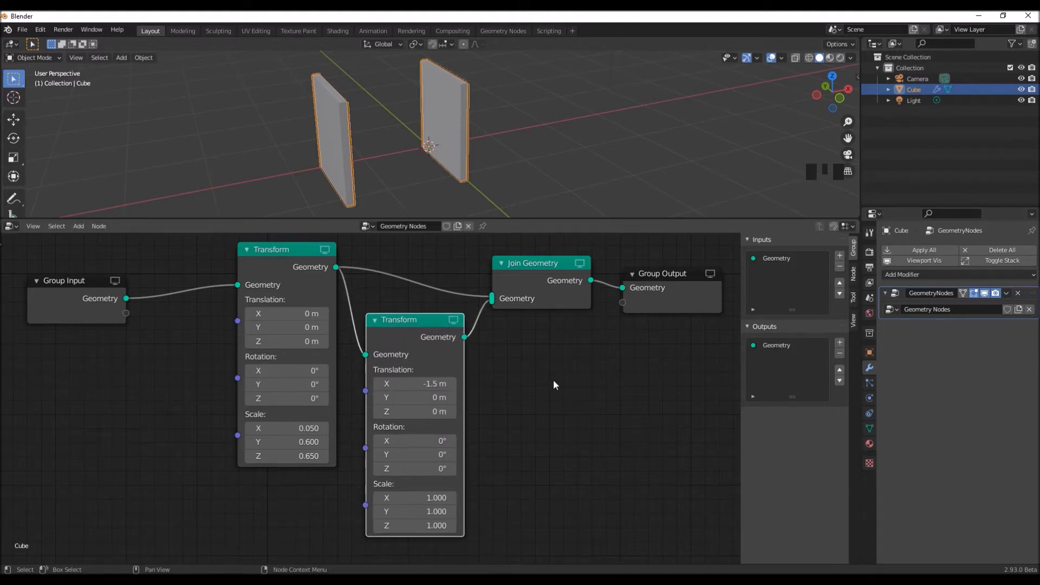
Step: Duplicate the second Transform node beside itself and shift Join Geometry and Group Output away to make room
left_click(425, 321)
key("shift+d")
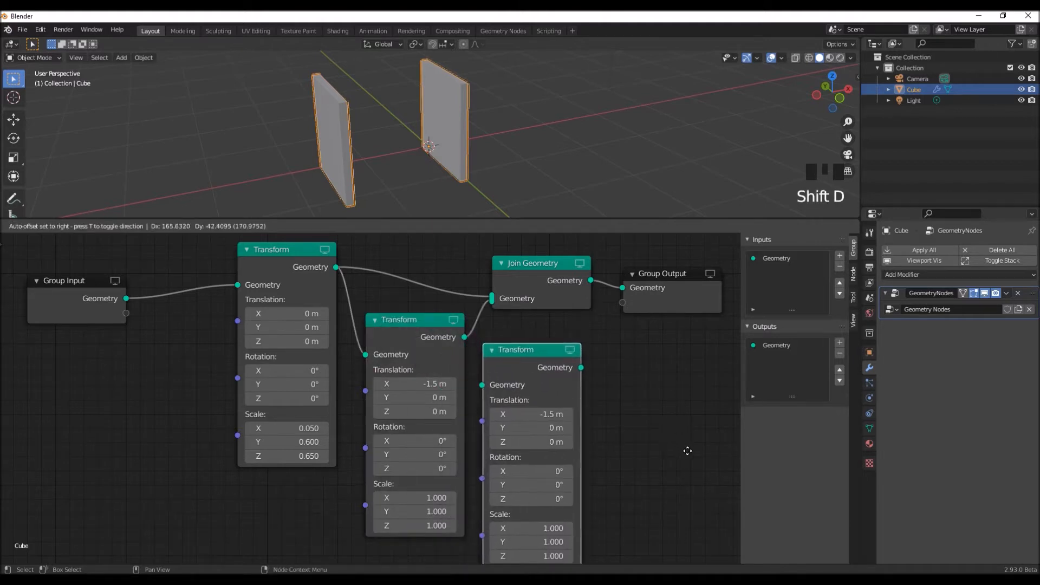
left_click(687, 450)
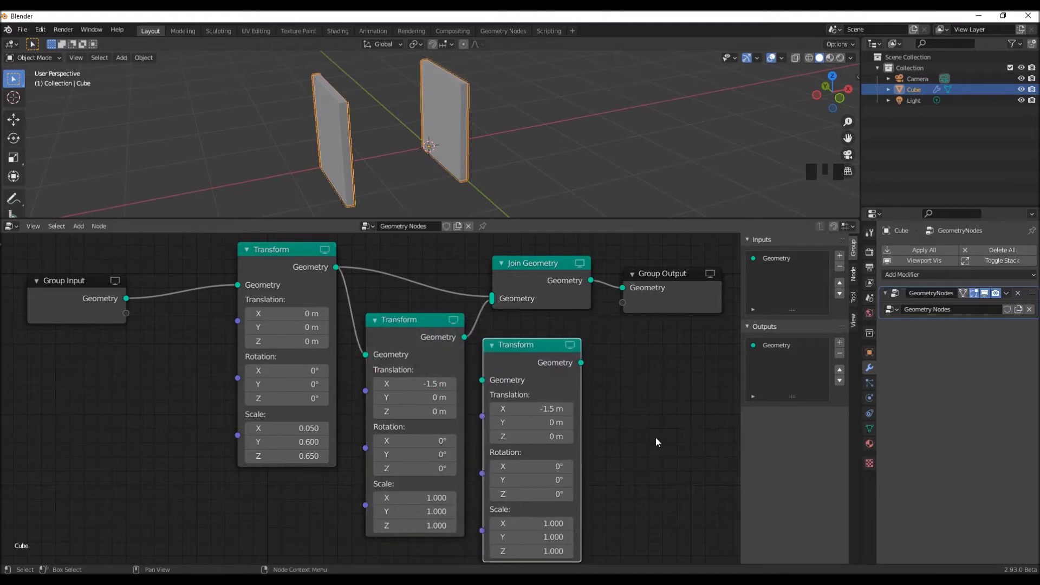
left_click_drag(529, 345, 540, 343)
left_click_drag(547, 248, 720, 283)
middle_click_drag(673, 359, 568, 351)
left_click_drag(531, 290, 553, 291)
left_click(559, 382)
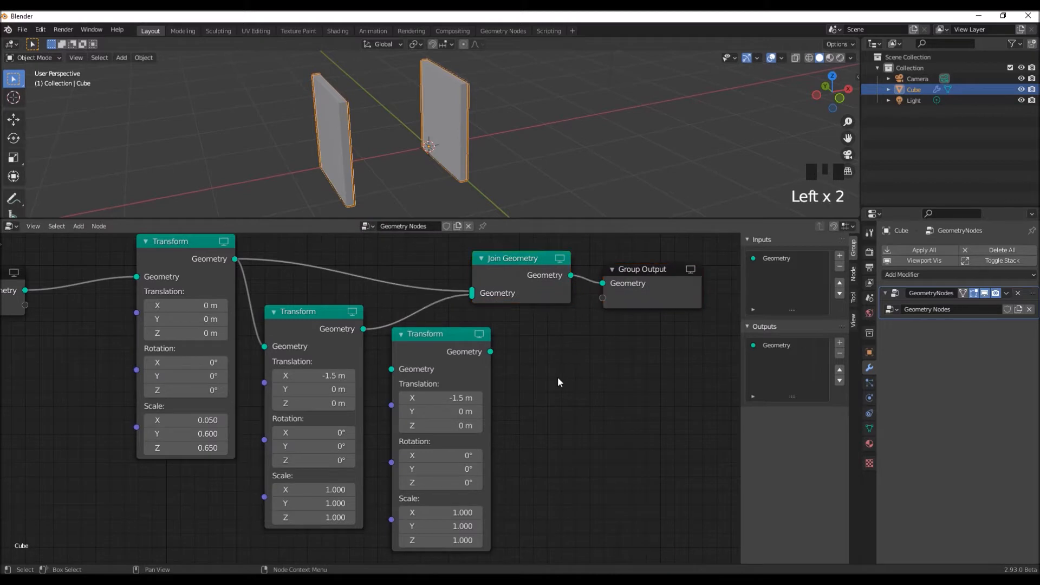
Step: Wire the third Transform node from the first one into Join Geometry and set its X translation to 0.8 m
left_click_drag(235, 258, 391, 369)
left_click_drag(491, 351, 472, 294)
left_click(451, 396)
type(".8")
key("Return")
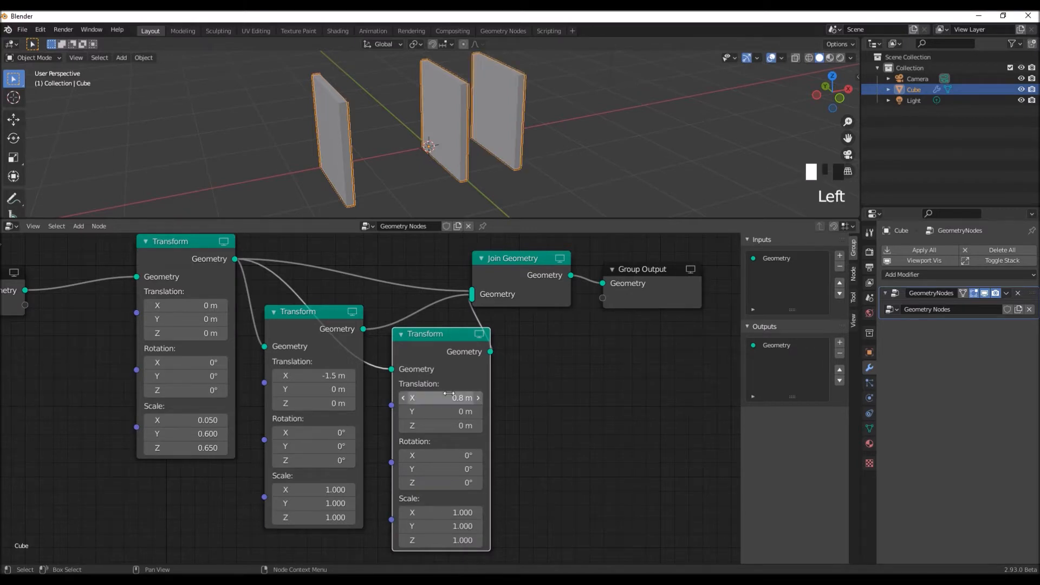
Step: Move Join Geometry and Group Output together, clear of the third Transform node
middle_click_drag(588, 402, 583, 406)
left_click_drag(704, 249, 522, 298)
left_click_drag(522, 284, 583, 292)
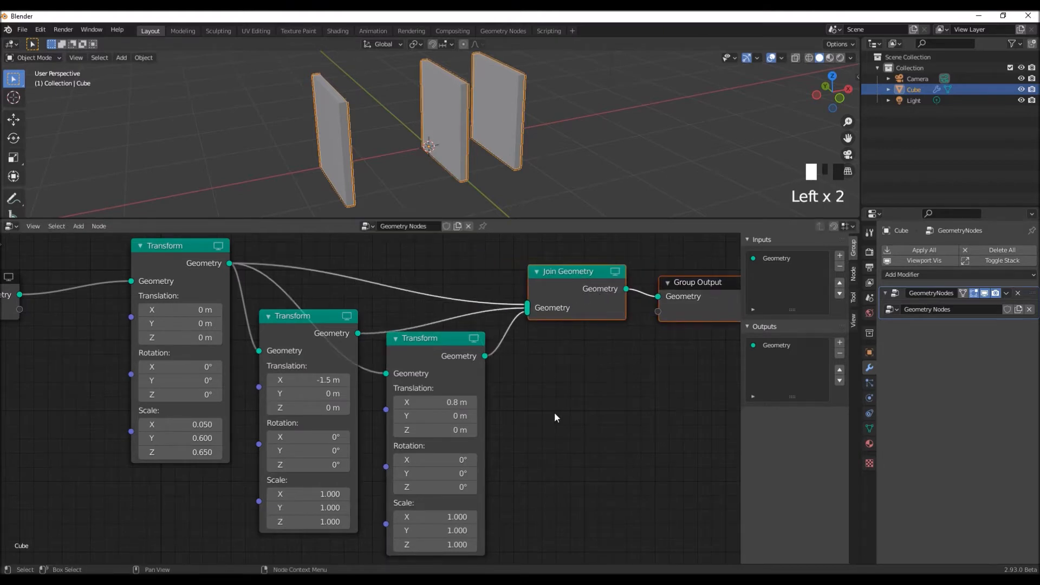
scroll(555, 412, "down", 2)
middle_click_drag(554, 412, 589, 410)
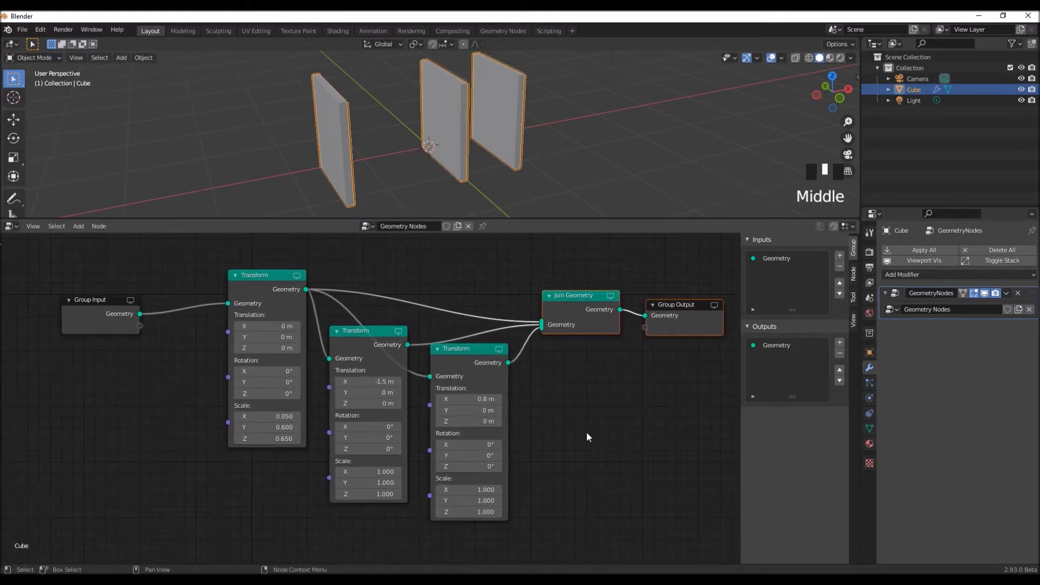
left_click(587, 433)
Step: Duplicate the first Transform node and place the copy directly above the original
middle_click_drag(587, 434, 573, 470)
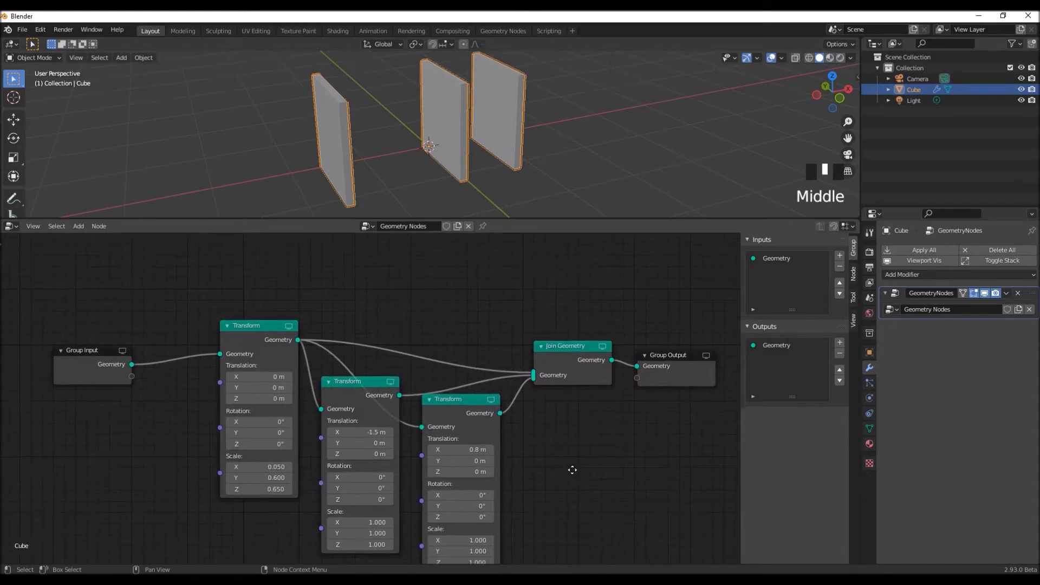
left_click(256, 326)
key("shift+d")
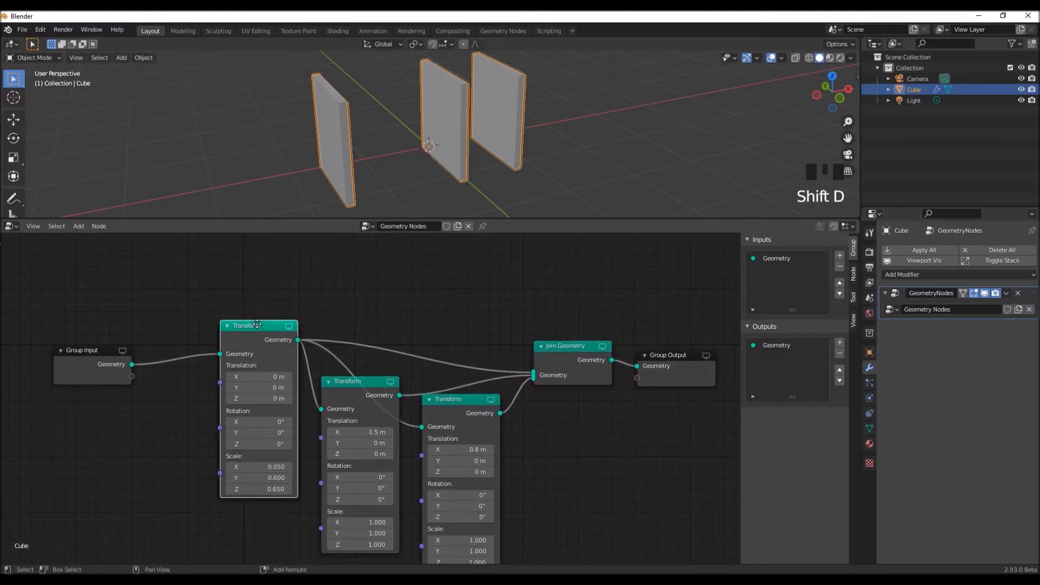
left_click(167, 383)
scroll(262, 353, "down", 2)
middle_click_drag(262, 352, 294, 358)
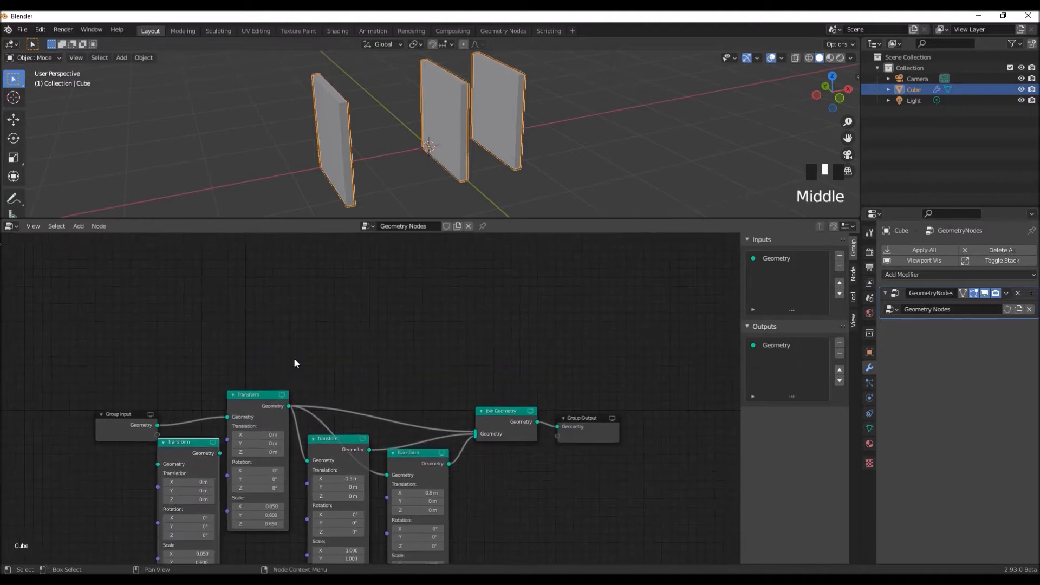
left_click_drag(201, 442, 271, 249)
scroll(310, 339, "up", 3)
middle_click_drag(311, 340, 349, 397)
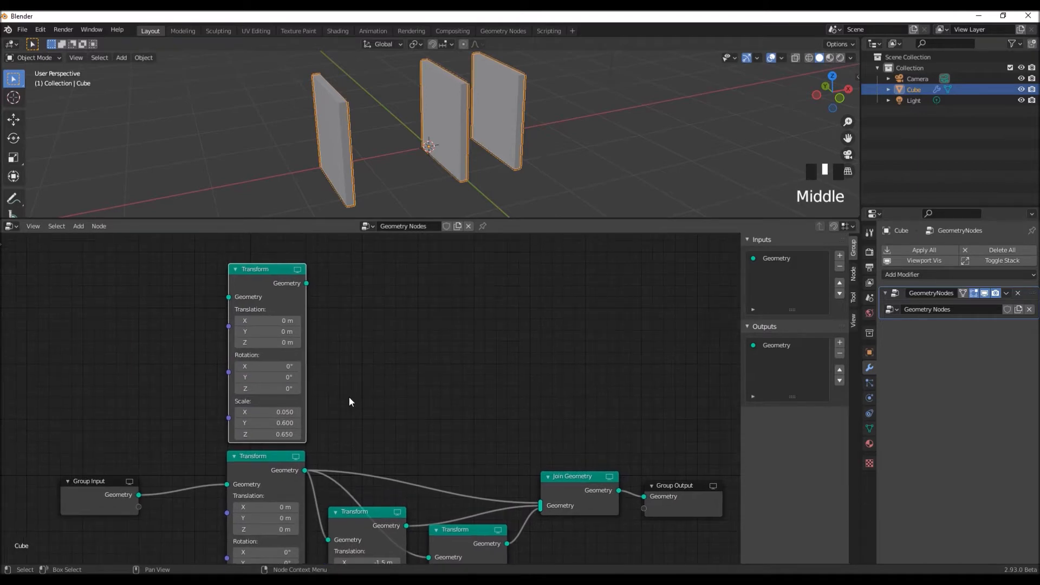
Step: Wire the uppermost Transform node between Group Input and Join Geometry, and set its scale to X 1.2 and Z 0.05
left_click_drag(140, 495, 229, 297)
left_click_drag(307, 284, 541, 499)
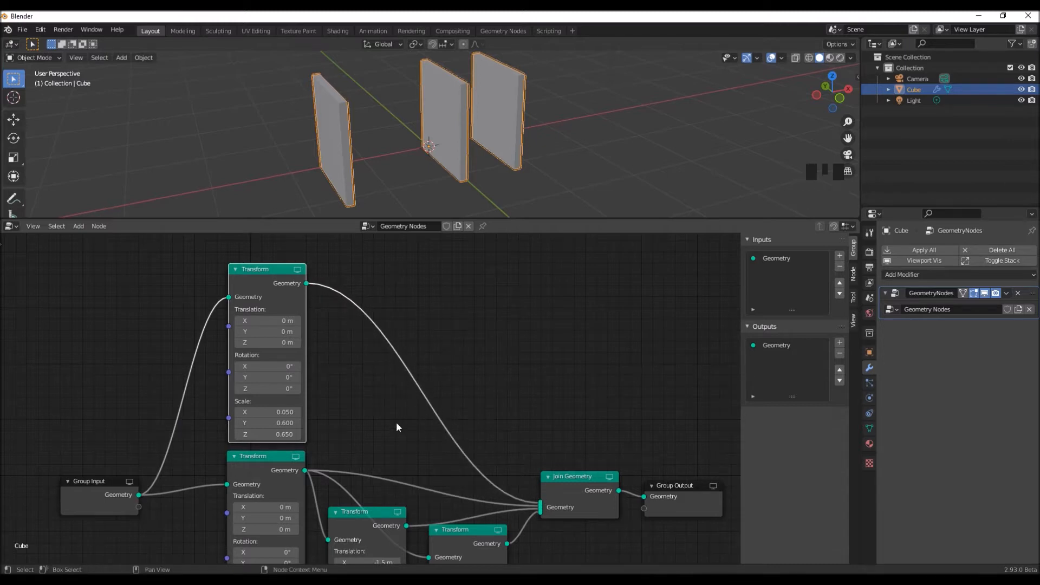
left_click(276, 413)
type("1.2")
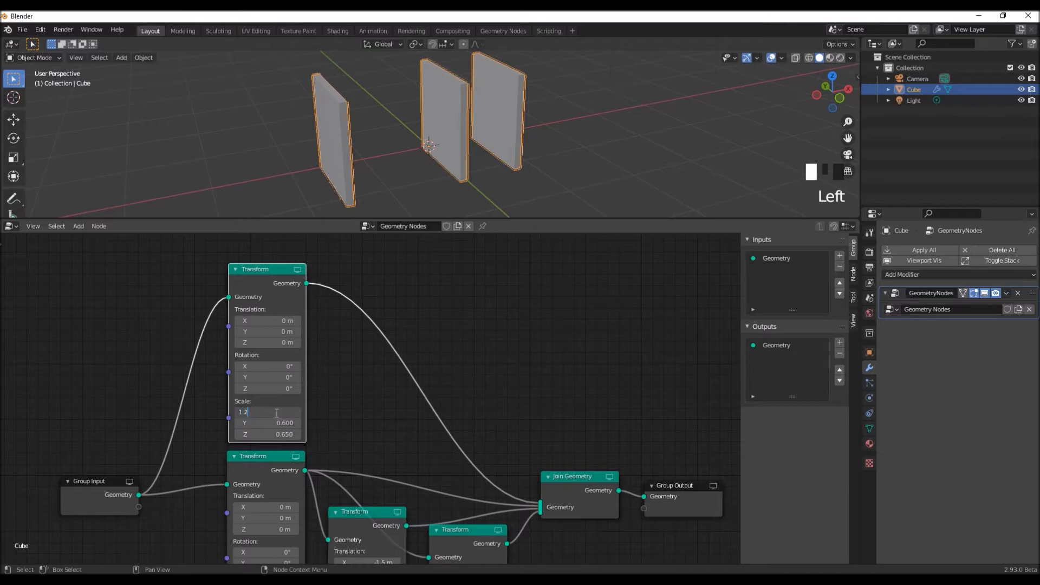
key("Return")
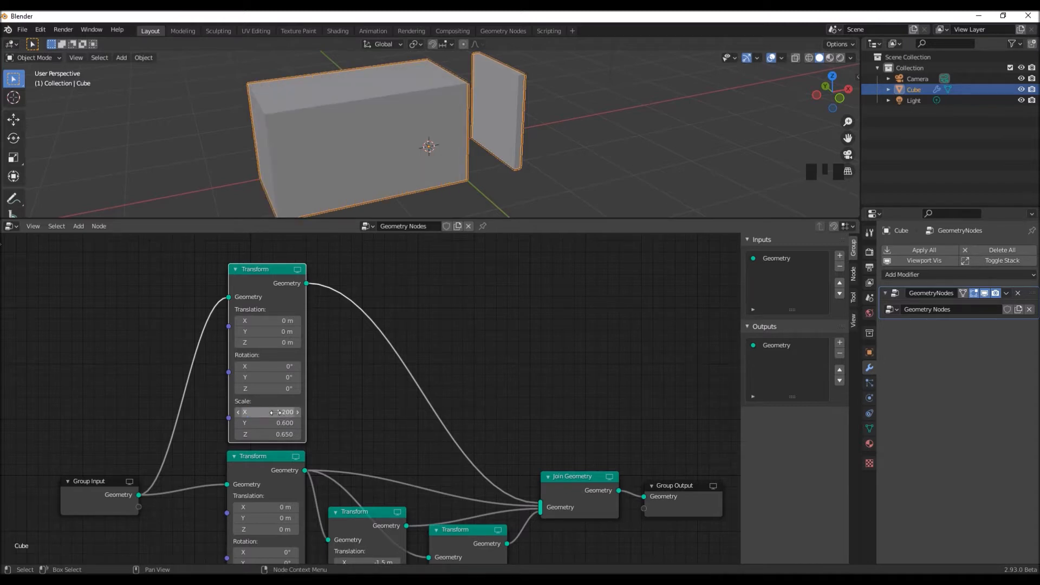
left_click(282, 435)
type(".0")
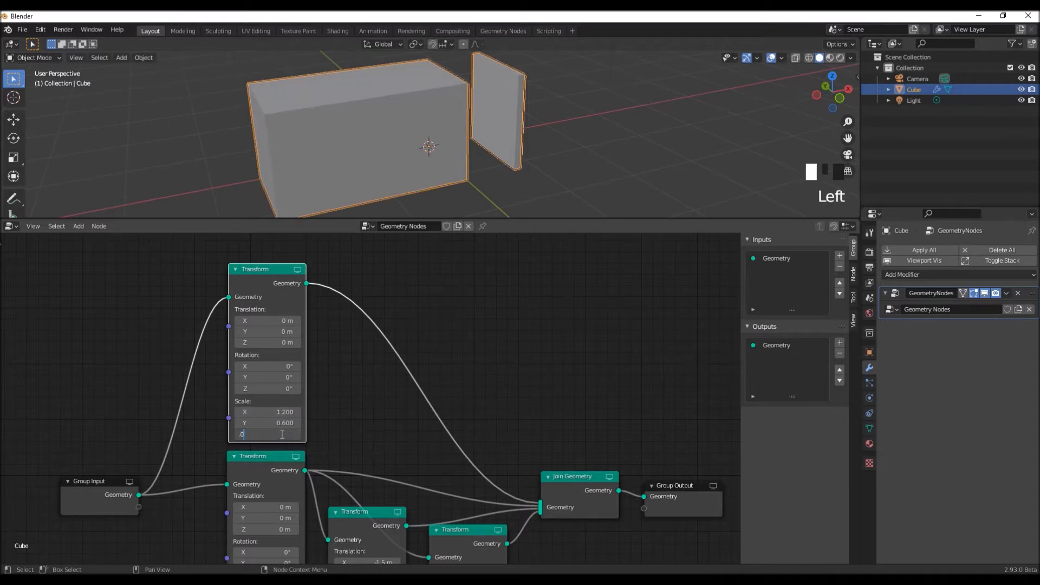
type("5")
key("Return")
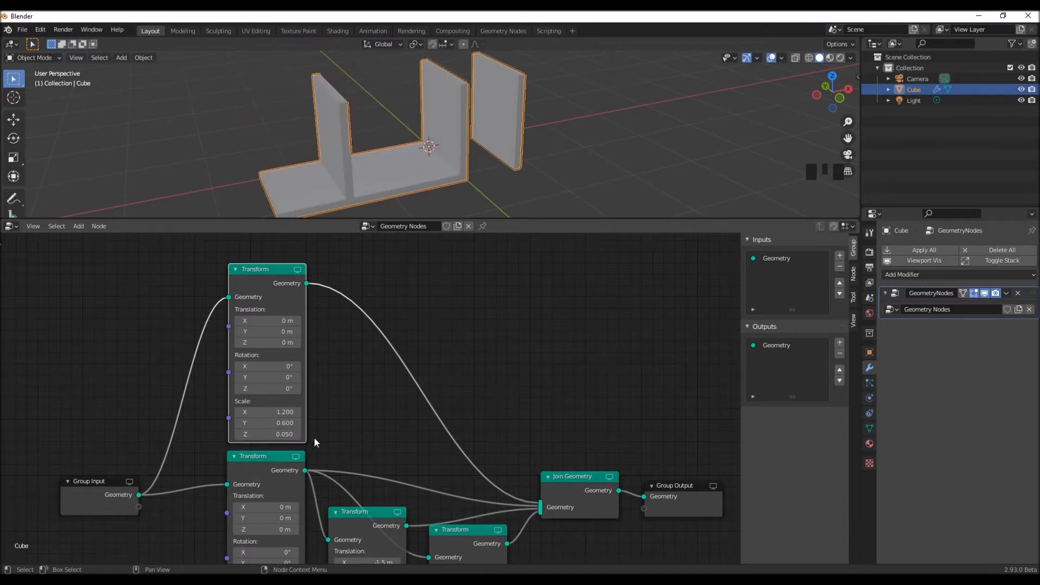
Step: Raise the horizontal panel onto the uprights by setting its Transform translation to Z 1.3 m and X 0.8 m
left_click(270, 344)
type("1.3")
key("Return")
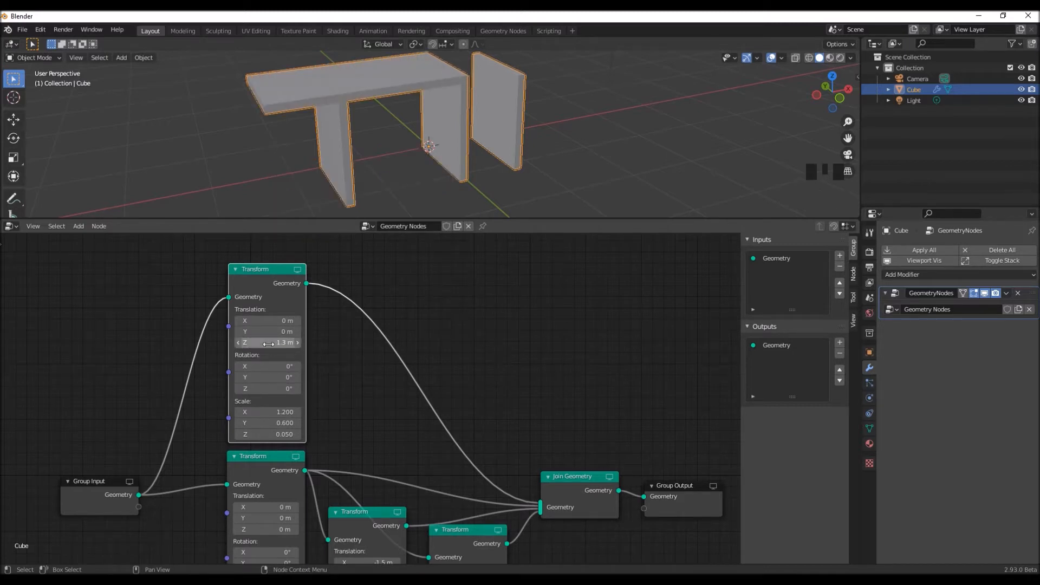
left_click(281, 322)
type("0.8")
key("Return")
middle_click_drag(370, 186, 397, 186)
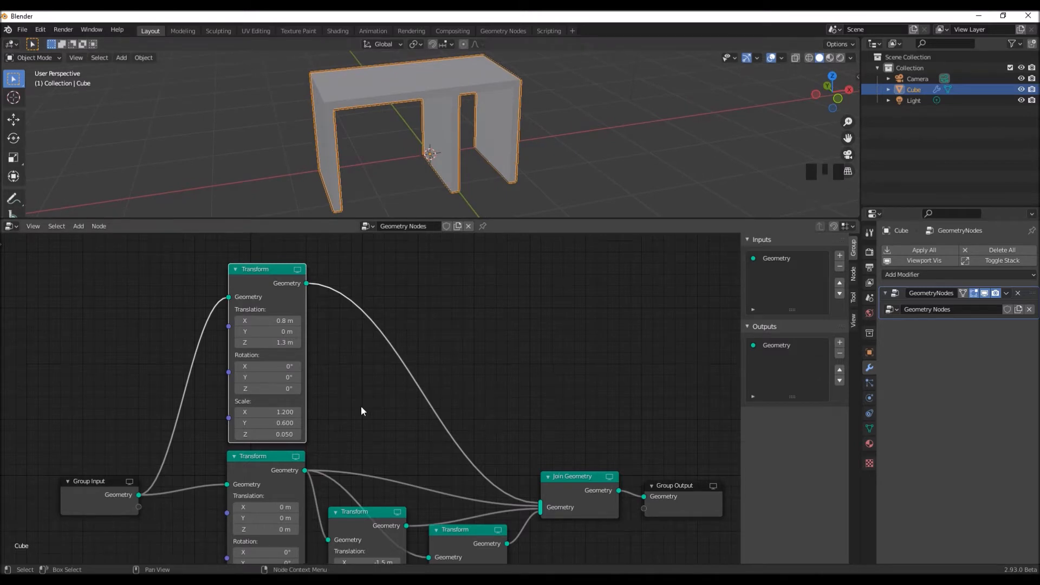
Step: Duplicate the tabletop's Transform node and place the copy directly below the first upright's Transform node
scroll(361, 411, "down", 2)
middle_click_drag(363, 412, 372, 376)
scroll(442, 450, "down", 4)
middle_click_drag(441, 449, 436, 399)
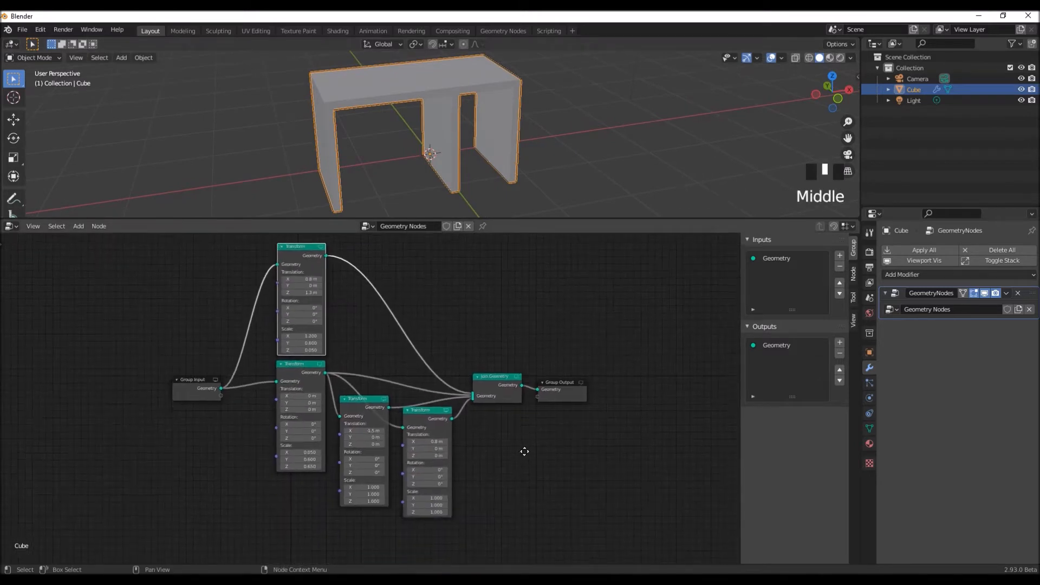
left_click(267, 533)
left_click(297, 245)
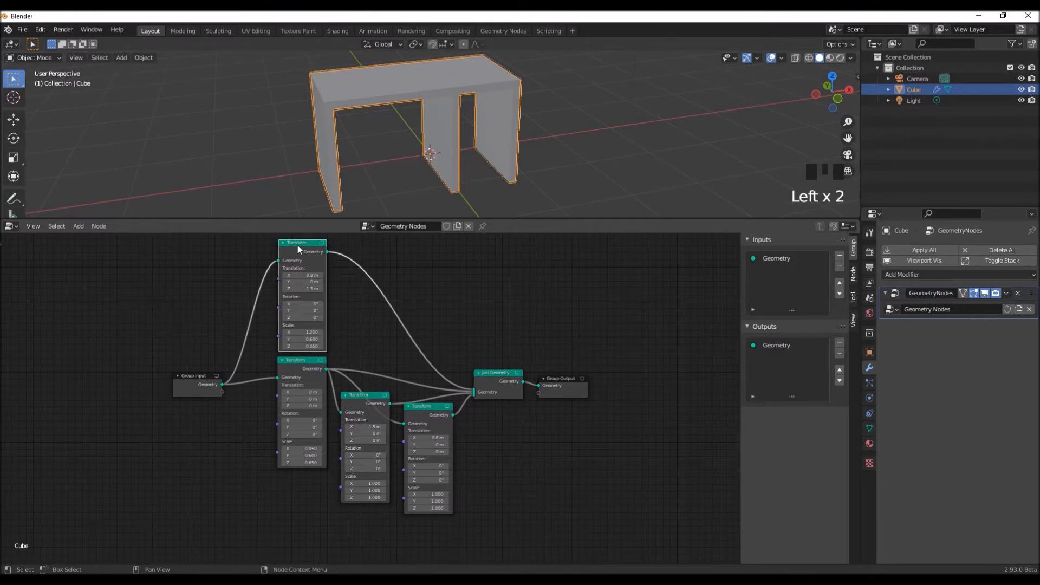
key("shift+d")
left_click(227, 469)
middle_click_drag(304, 491, 265, 450)
scroll(290, 446, "up", 1)
left_click_drag(208, 452, 291, 463)
Step: Wire the lowest Transform node's output into Join Geometry and its geometry input from Group Input
scroll(343, 490, "up", 1)
middle_click_drag(344, 489, 396, 491)
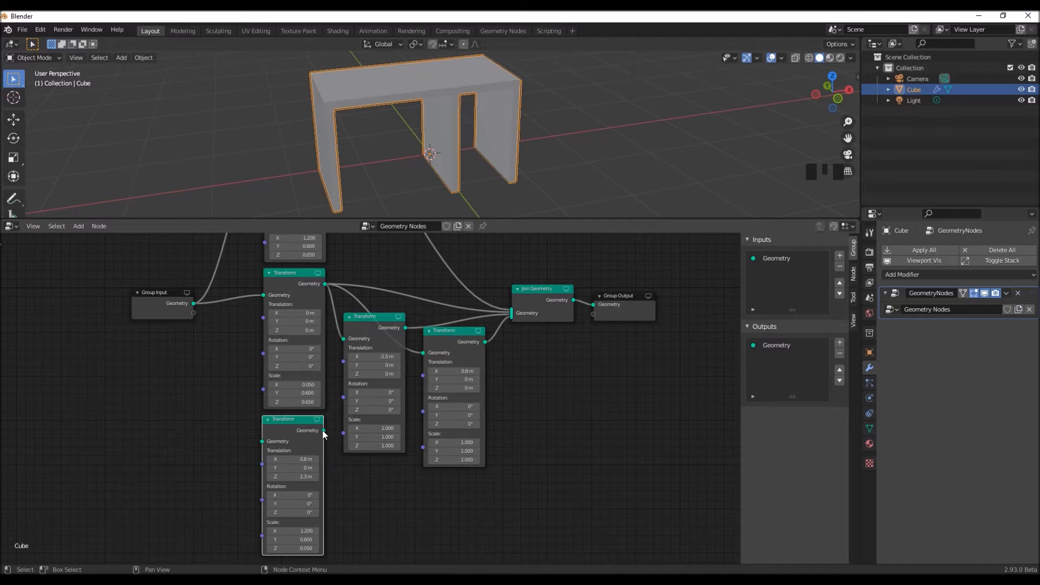
left_click_drag(323, 431, 516, 329)
middle_click_drag(177, 495, 228, 496)
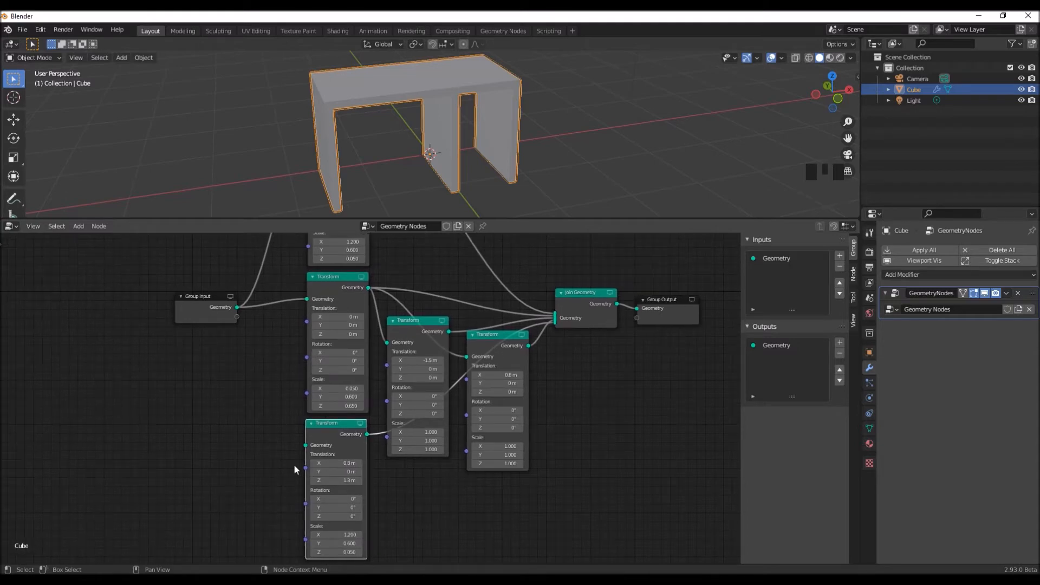
left_click_drag(307, 446, 239, 308)
middle_click_drag(391, 520, 386, 510)
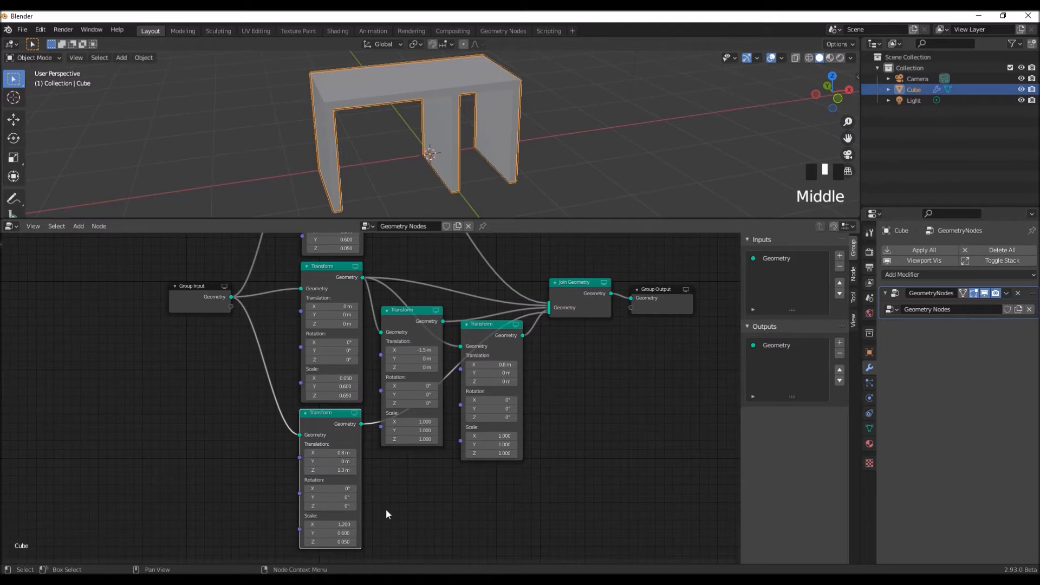
Step: Set the lowest Transform node's scale to X 0.38, Y 0.02 and Z 0.45 to form a thin front panel
left_click(332, 524)
type("0.38")
key("Return")
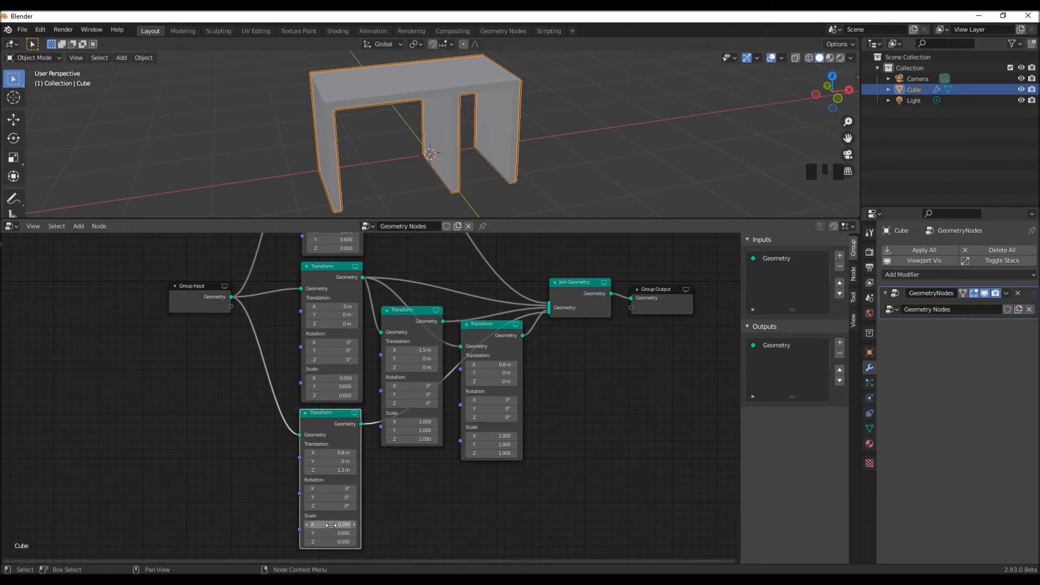
left_click(338, 534)
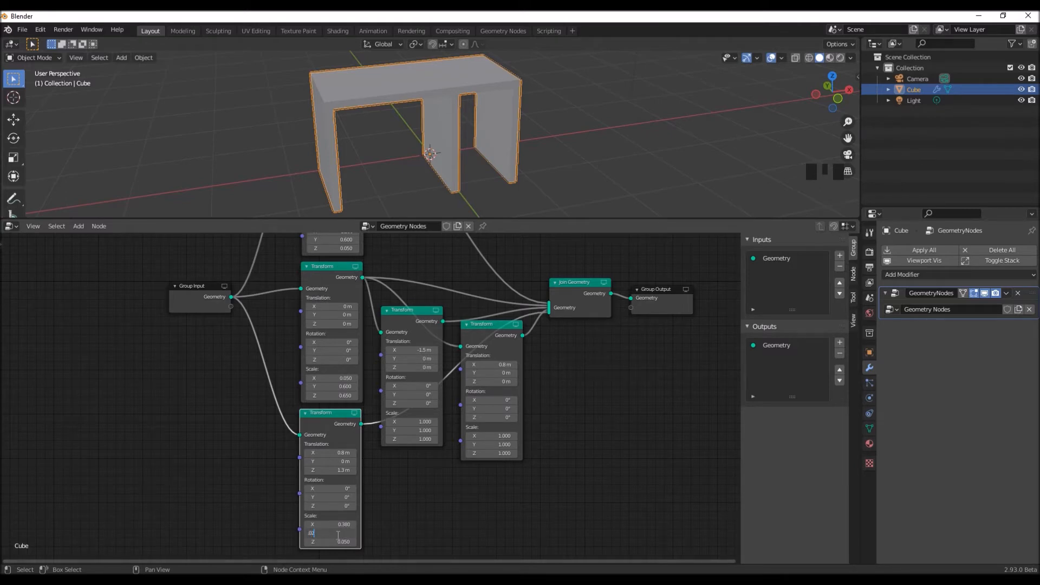
key("Return")
left_click(333, 542)
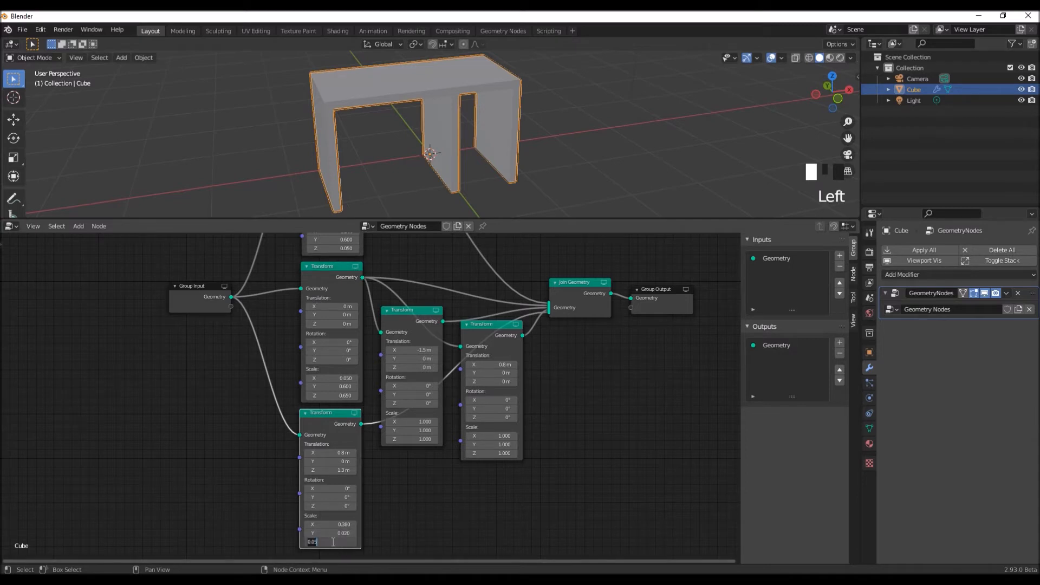
key("BackSpace")
type(".45")
key("Return")
middle_click_drag(431, 180, 435, 168)
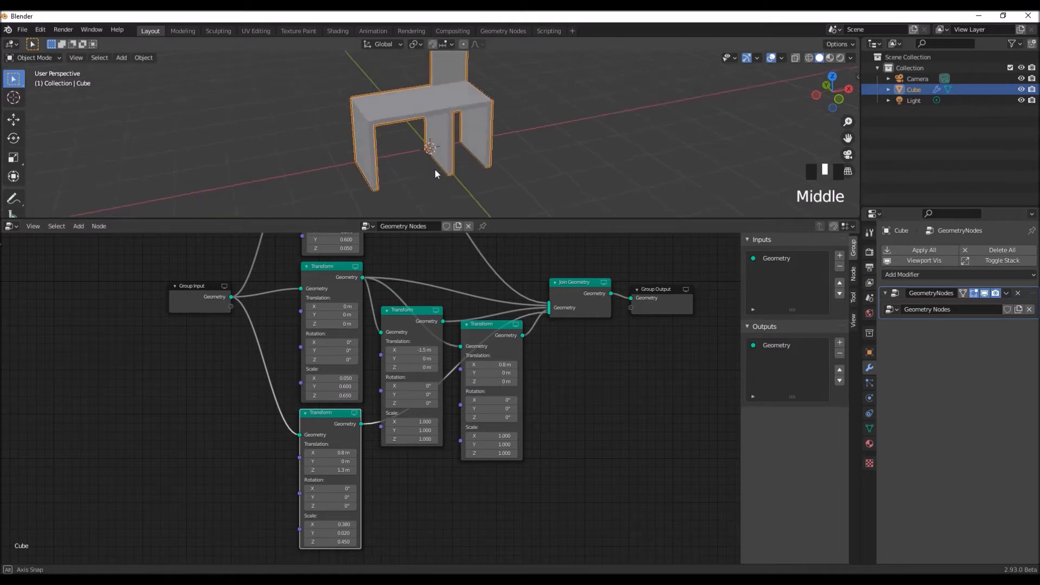
Step: Position the thin panel at the desk's front by setting its translation to X 0.73 m, Y -1.2 m and Z 0.2 m
left_click(336, 453)
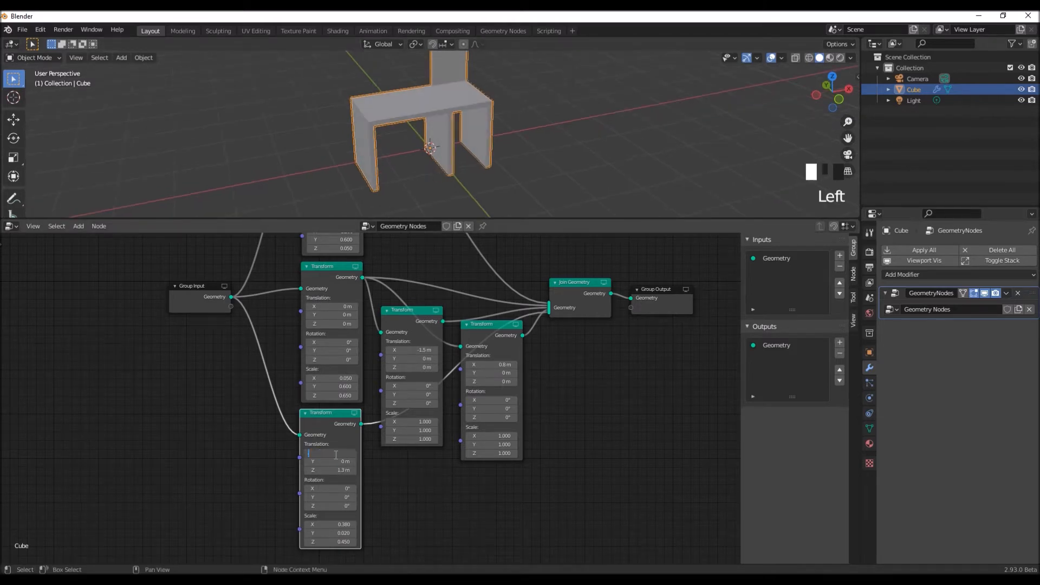
type(".73")
key("Return")
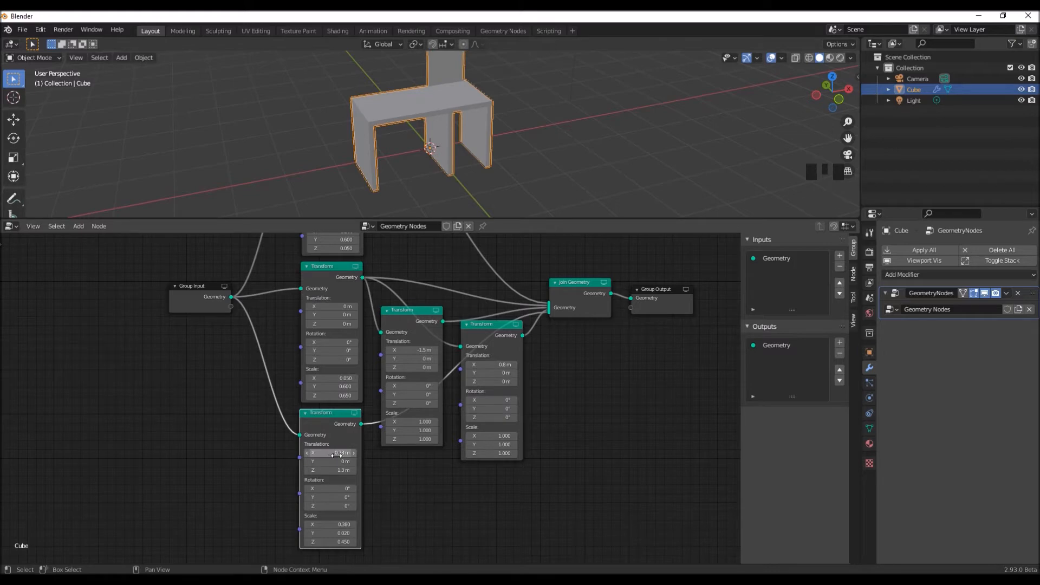
left_click(341, 462)
type("-1.2")
key("Return")
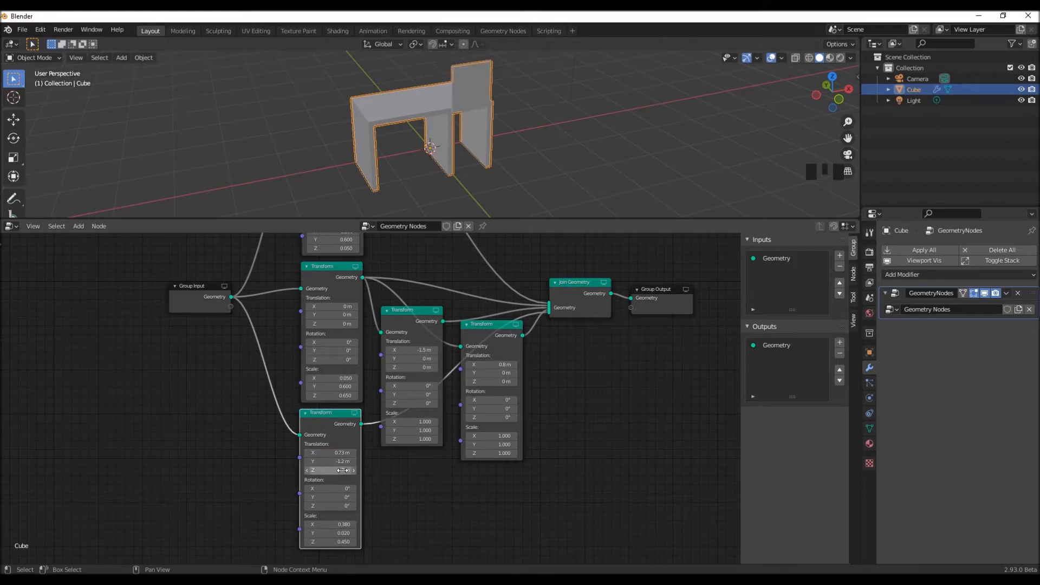
left_click(343, 470)
type("0.2")
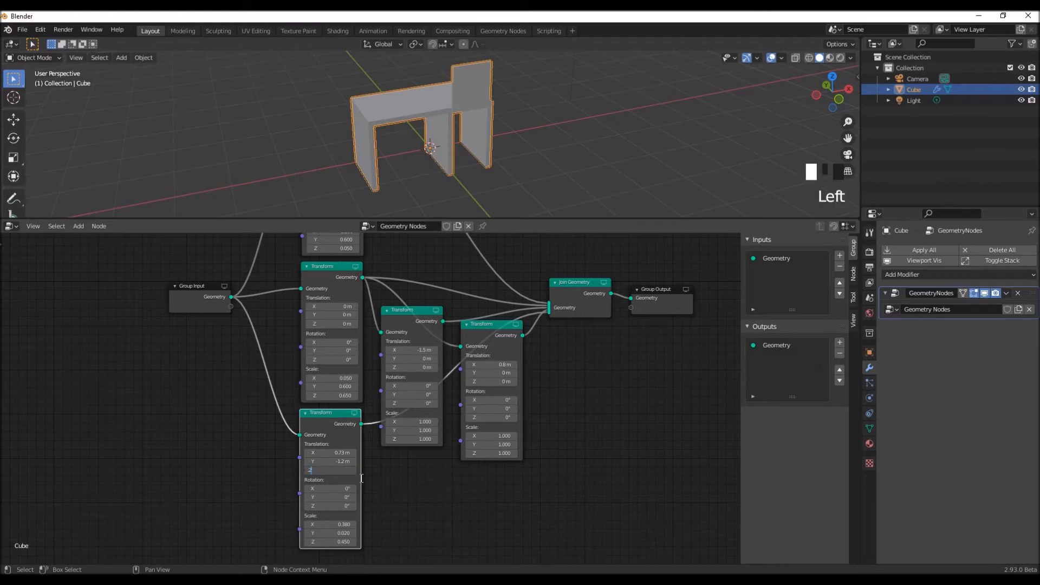
key("Return")
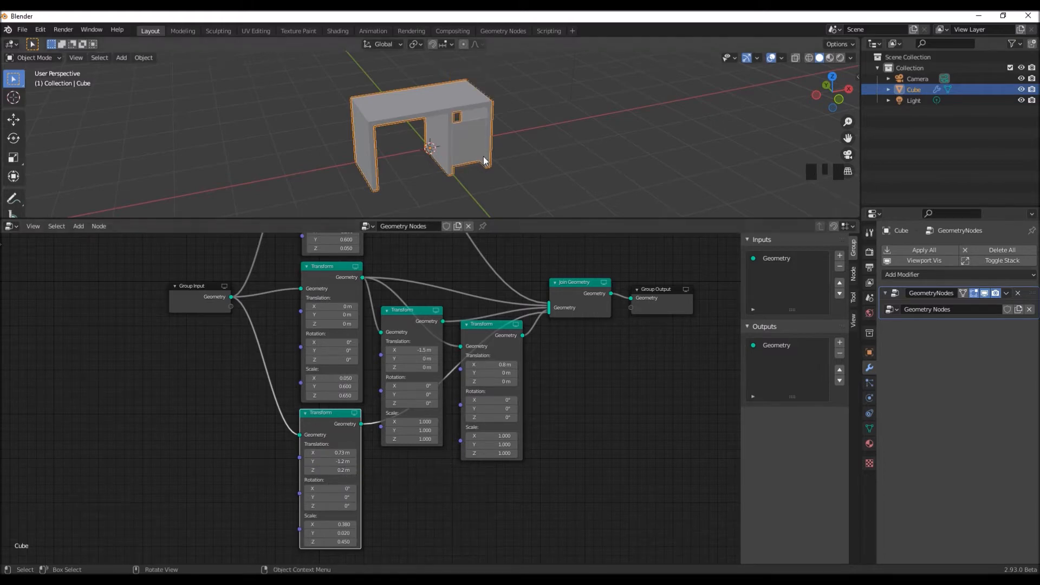
Step: Add a Bevel modifier to the cube with an amount of 0.002 m
scroll(483, 156, "up", 3)
scroll(482, 158, "down", 1)
middle_click_drag(482, 157, 607, 178)
scroll(483, 157, "up", 1)
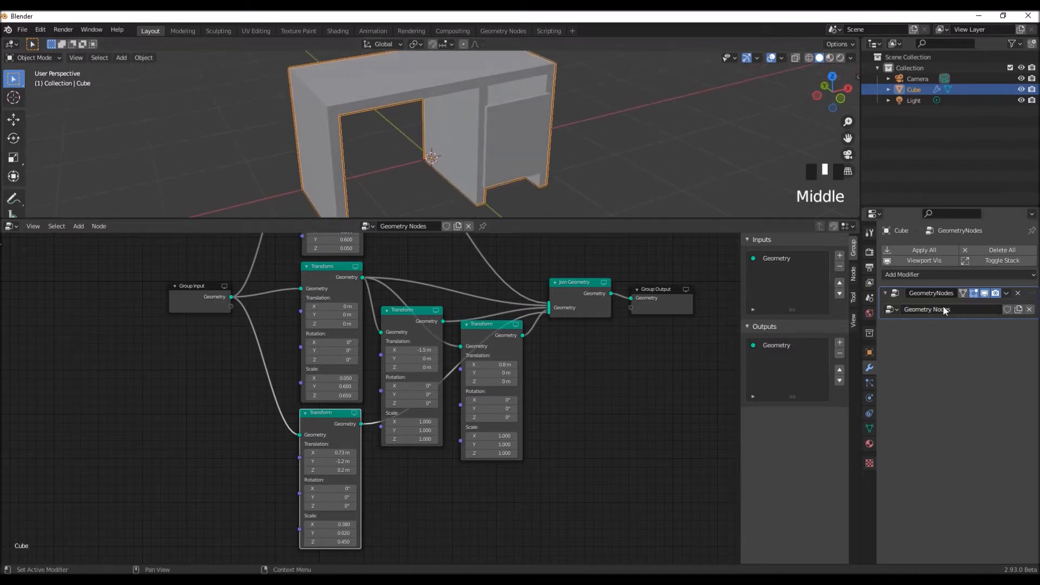
left_click(932, 274)
left_click(828, 316)
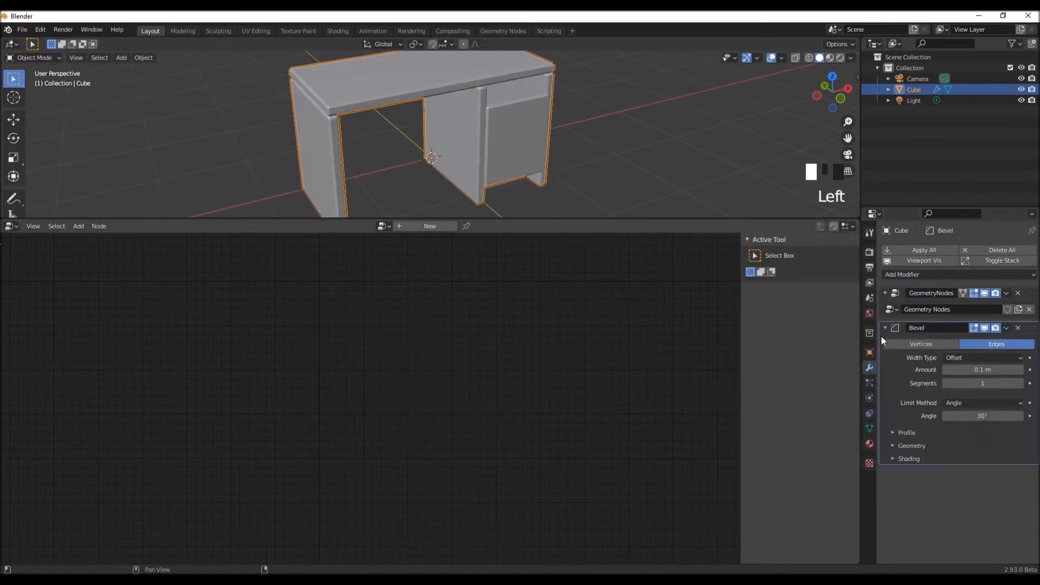
left_click(975, 370)
type(".002")
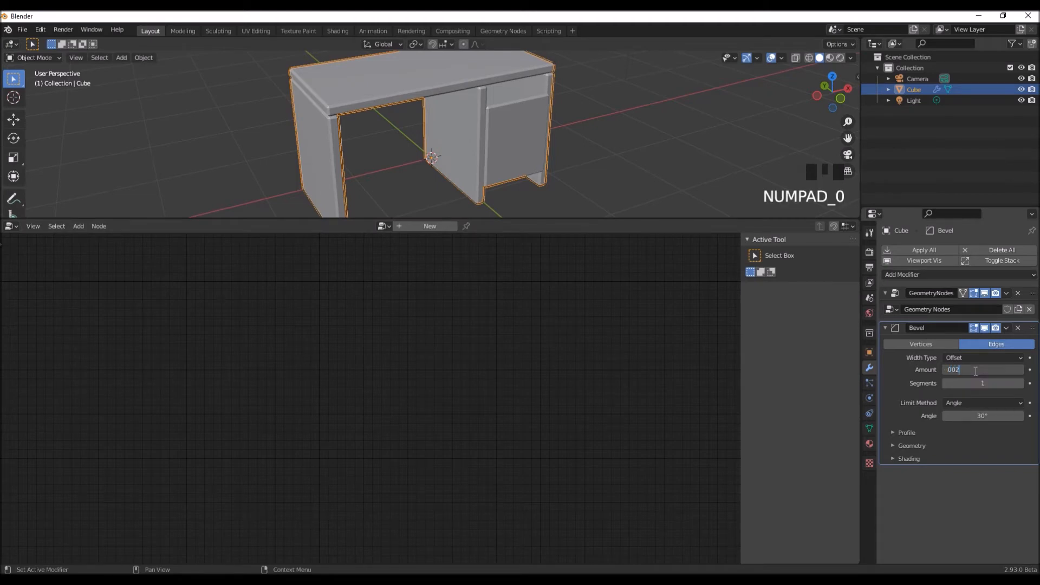
key("Return")
scroll(486, 166, "up", 3)
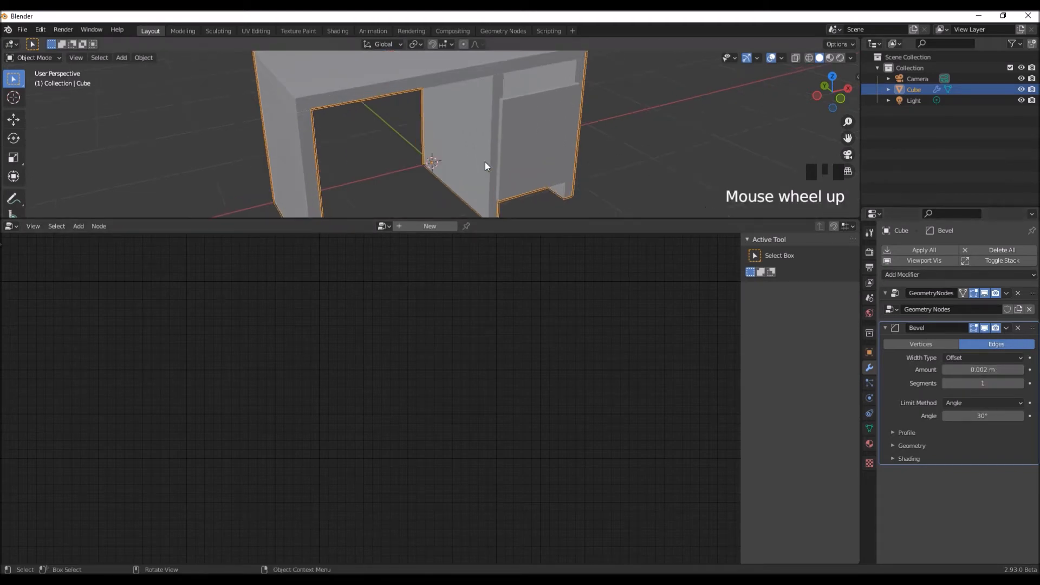
Step: Move the Bevel modifier above the GeometryNodes modifier, collapse it, and make GeometryNodes the active modifier
left_click_drag(1032, 328, 1032, 258)
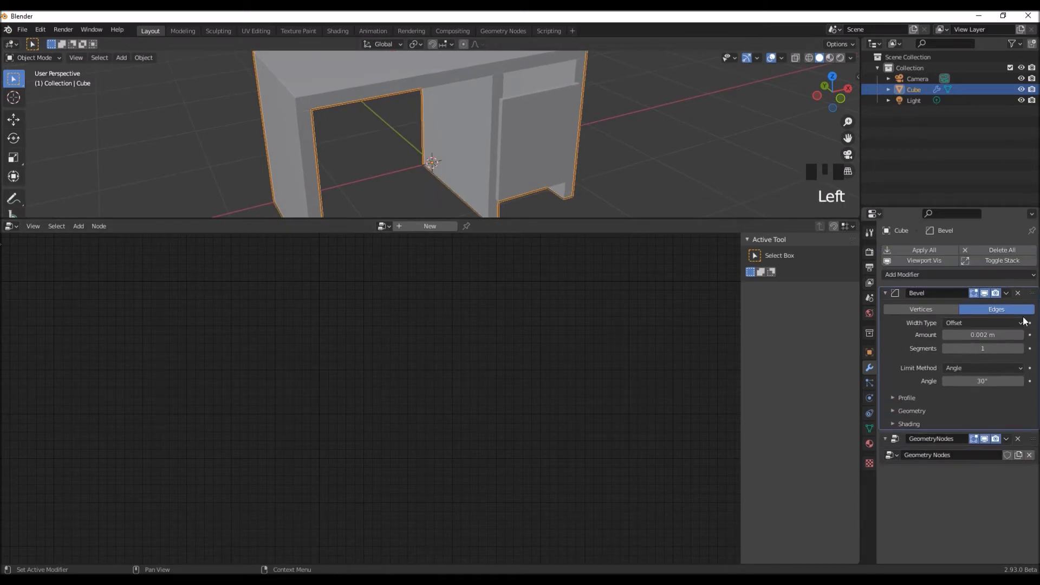
left_click(885, 293)
left_click(899, 311)
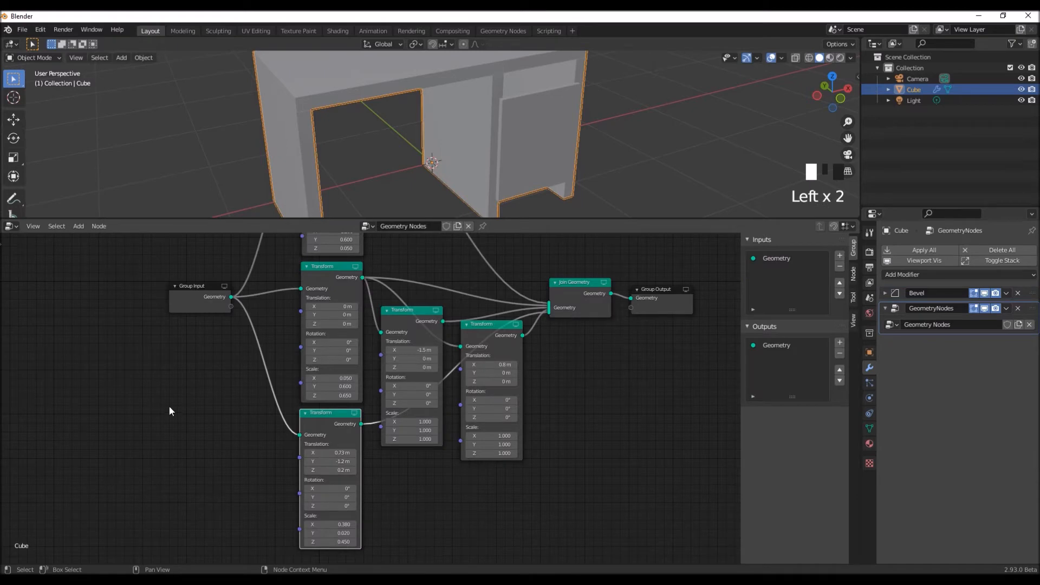
Step: Add a Combine XYZ node beside the front panel's Transform node and connect its vector to that node's Rotation
scroll(170, 410, "down", 3)
middle_click_drag(179, 420, 155, 459)
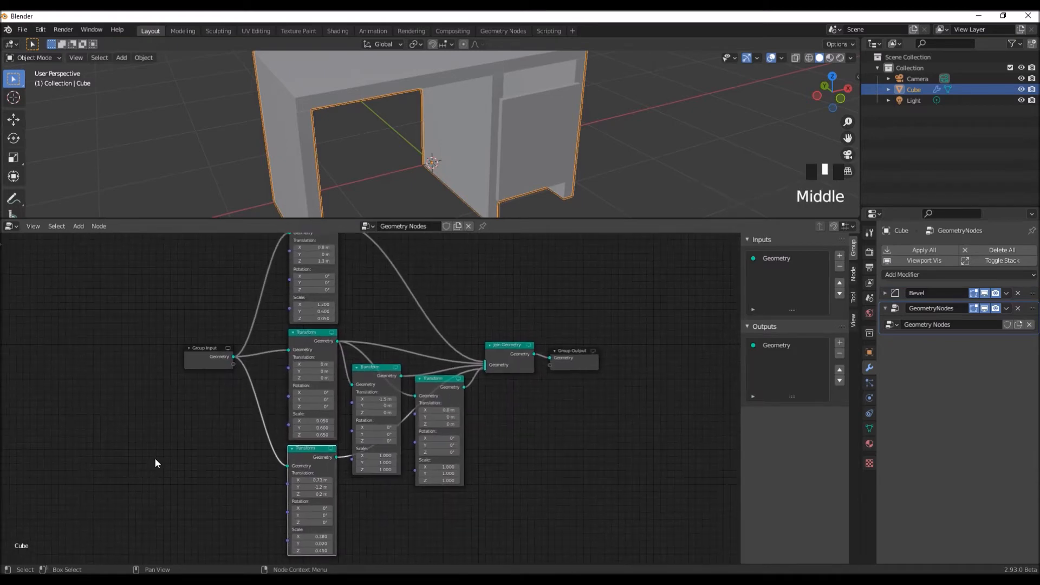
middle_click_drag(165, 463, 194, 421)
scroll(187, 468, "up", 1)
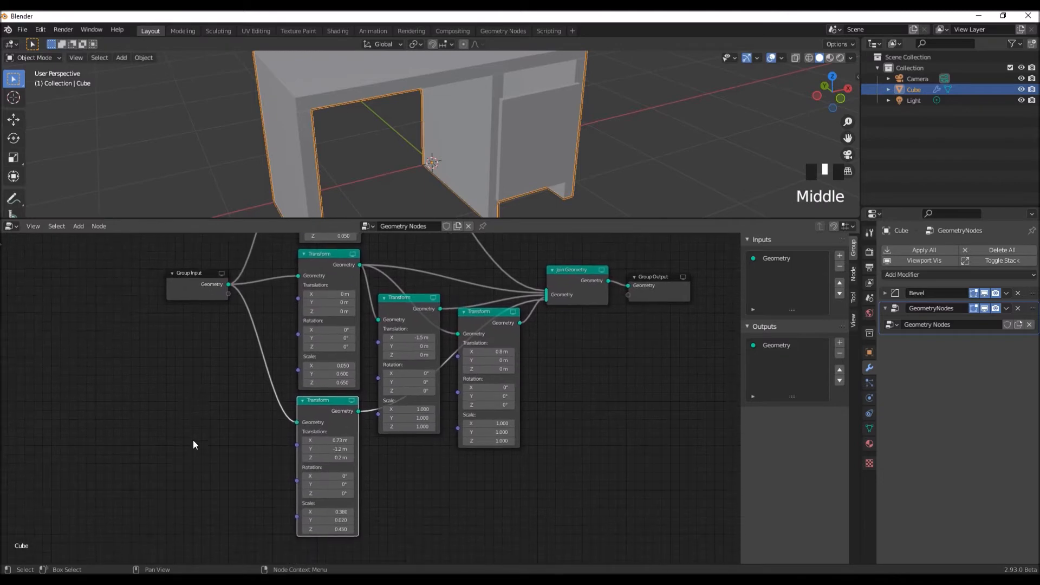
key("shift+a")
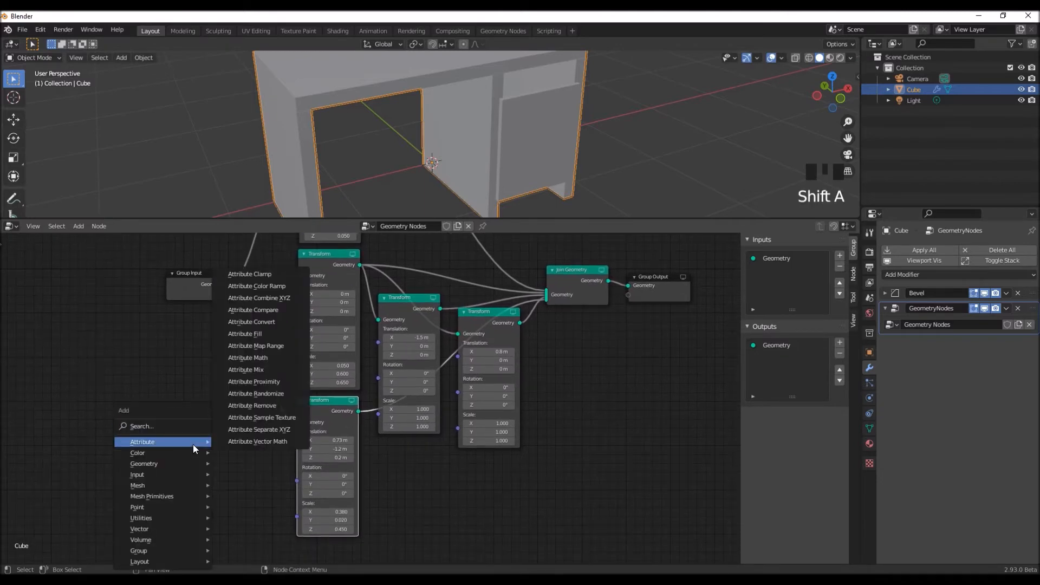
type("com")
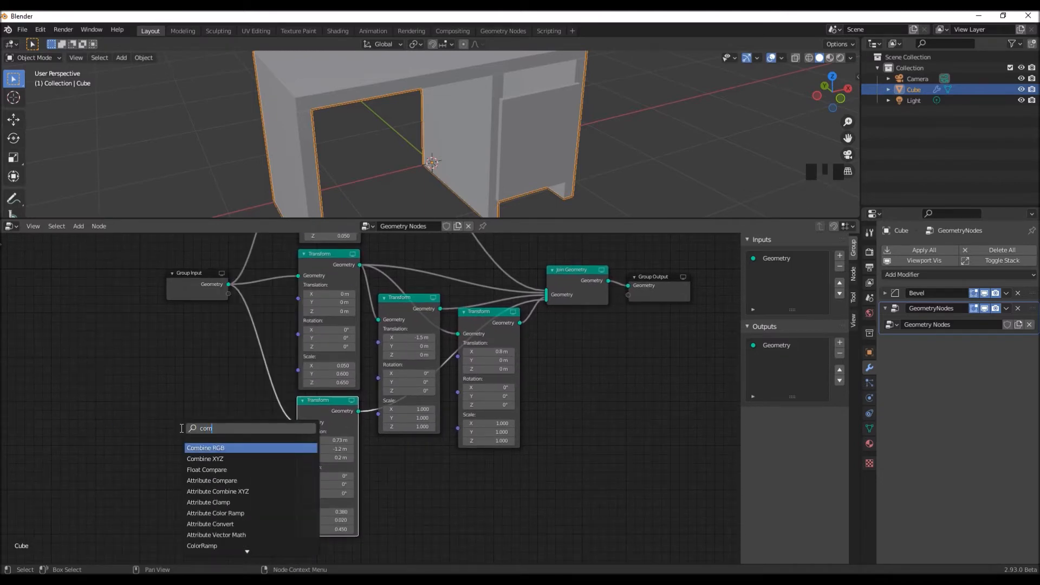
left_click(215, 459)
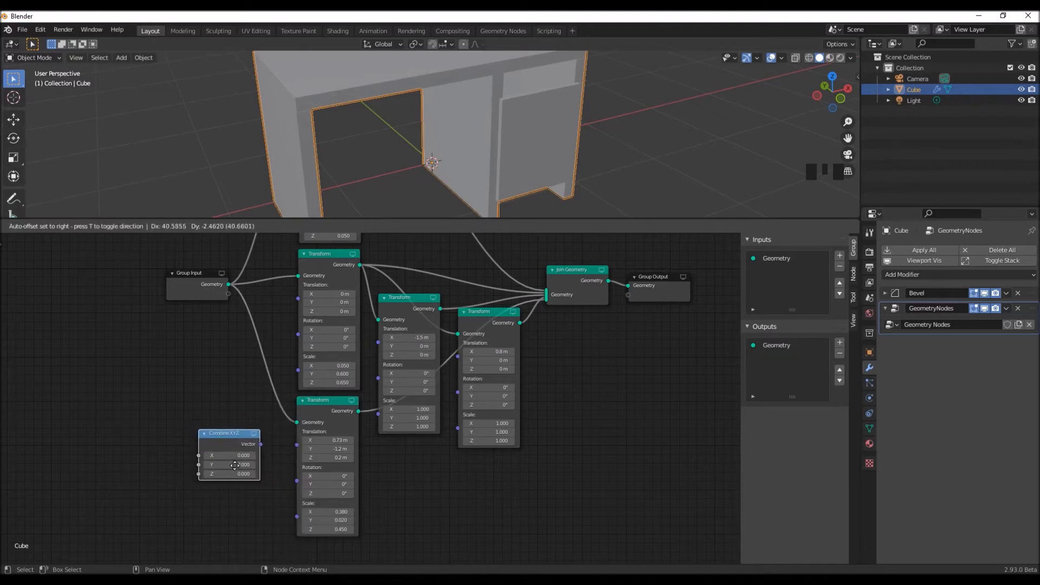
left_click(233, 451)
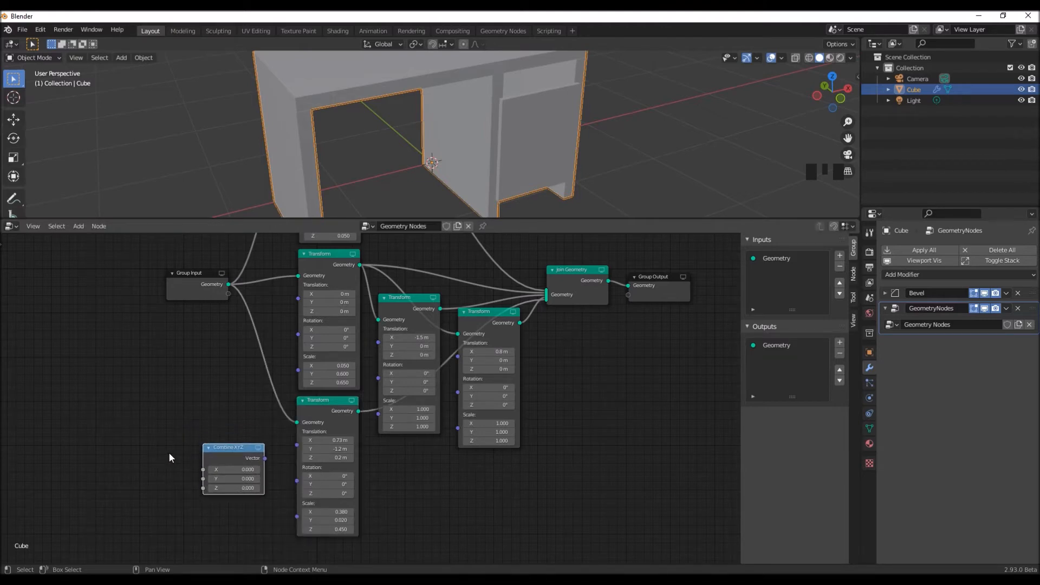
left_click_drag(266, 458, 296, 480)
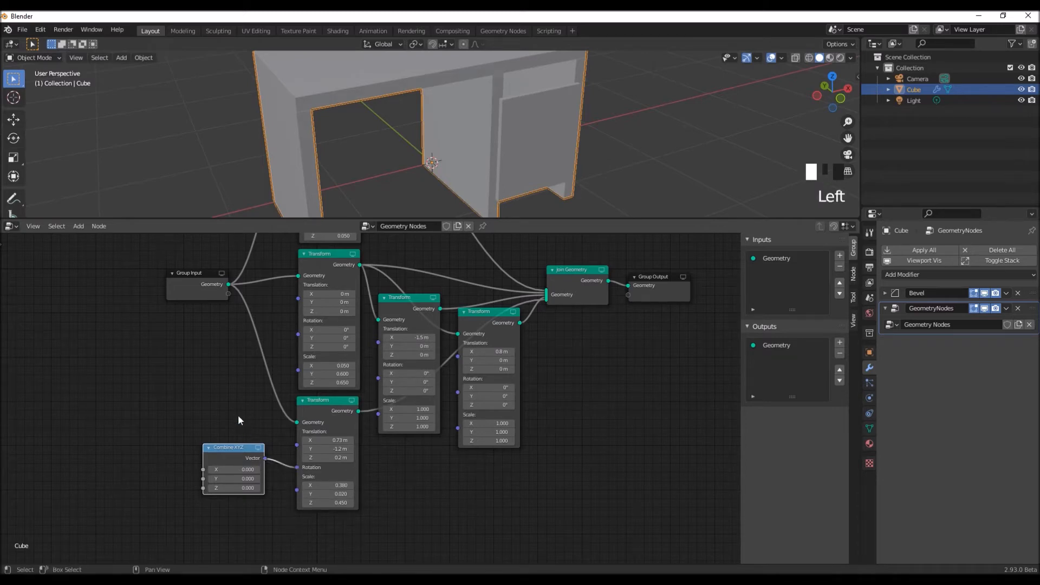
Step: Add a Map Range node beside the Combine XYZ node and connect its Result to the Combine XYZ's Z
key("shift+a")
left_click(220, 388)
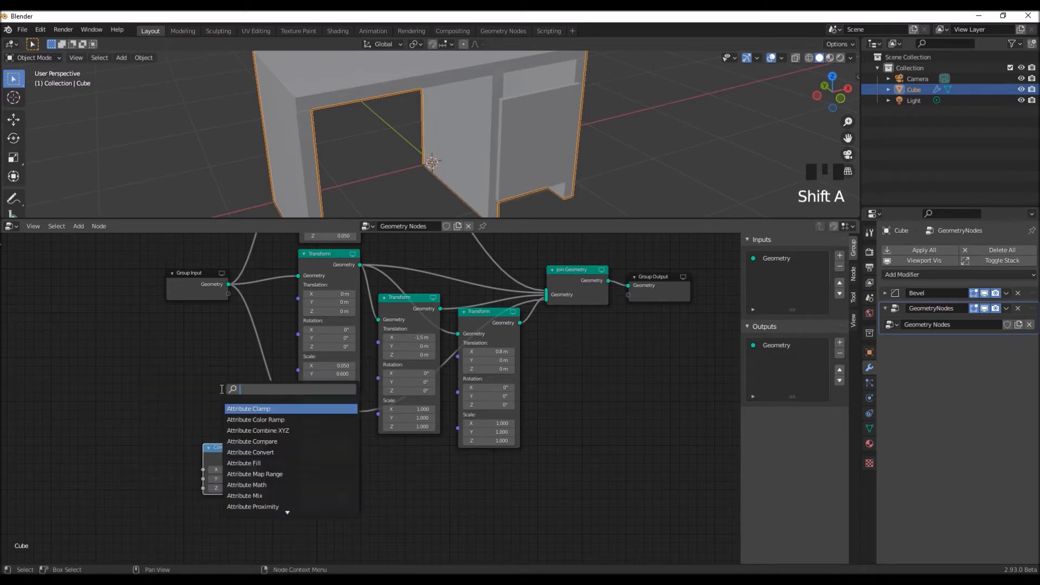
type("map")
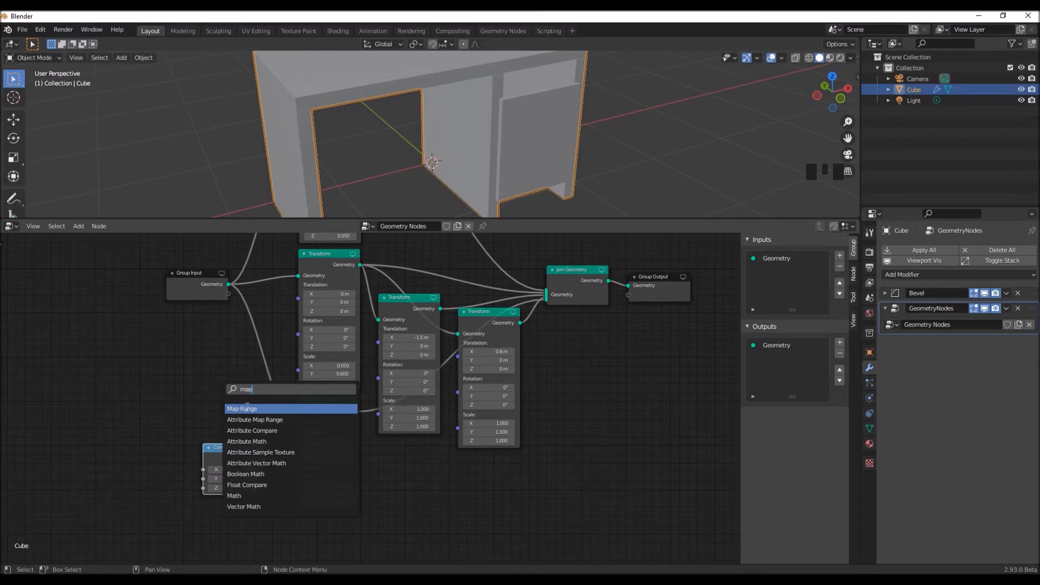
left_click(247, 409)
left_click(151, 424)
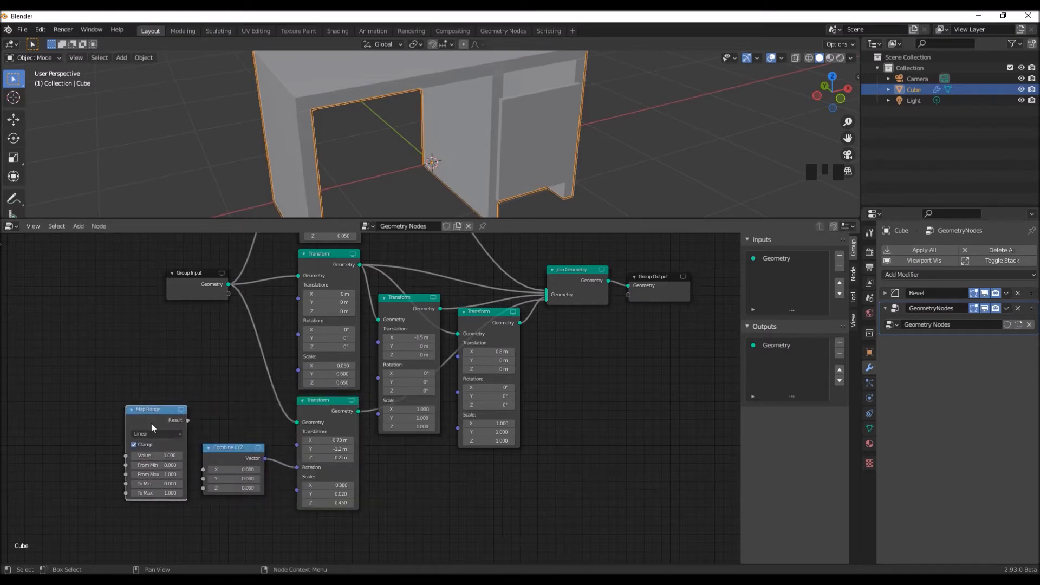
left_click_drag(188, 420, 202, 488)
left_click_drag(226, 448, 240, 443)
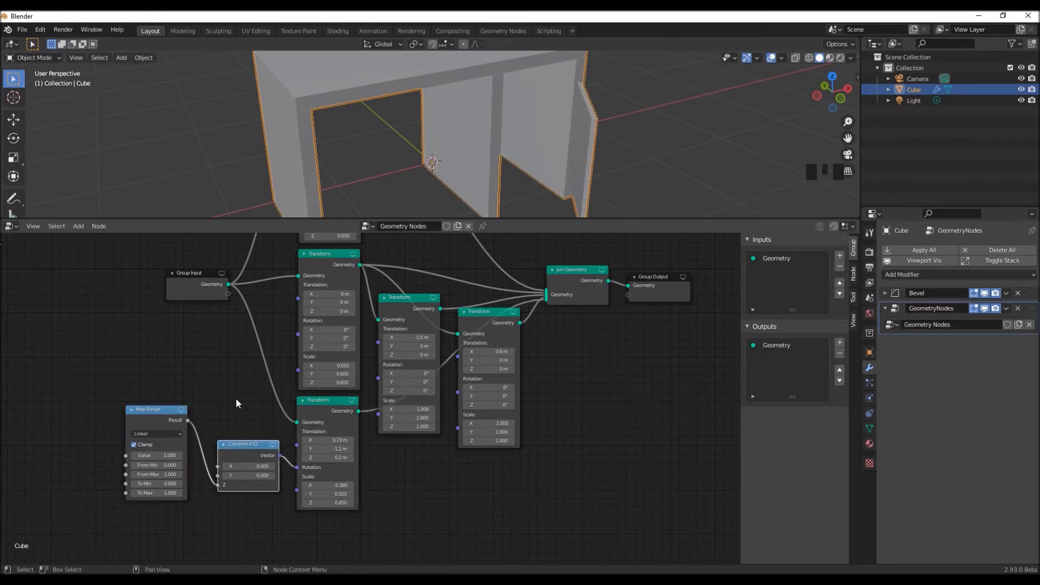
Step: Space out the Group Input and Map Range nodes and expose the Map Range's Value as a new group input
middle_click_drag(235, 397, 288, 401)
left_click_drag(245, 282, 107, 286)
left_click_drag(212, 413, 230, 422)
middle_click_drag(499, 505, 517, 505)
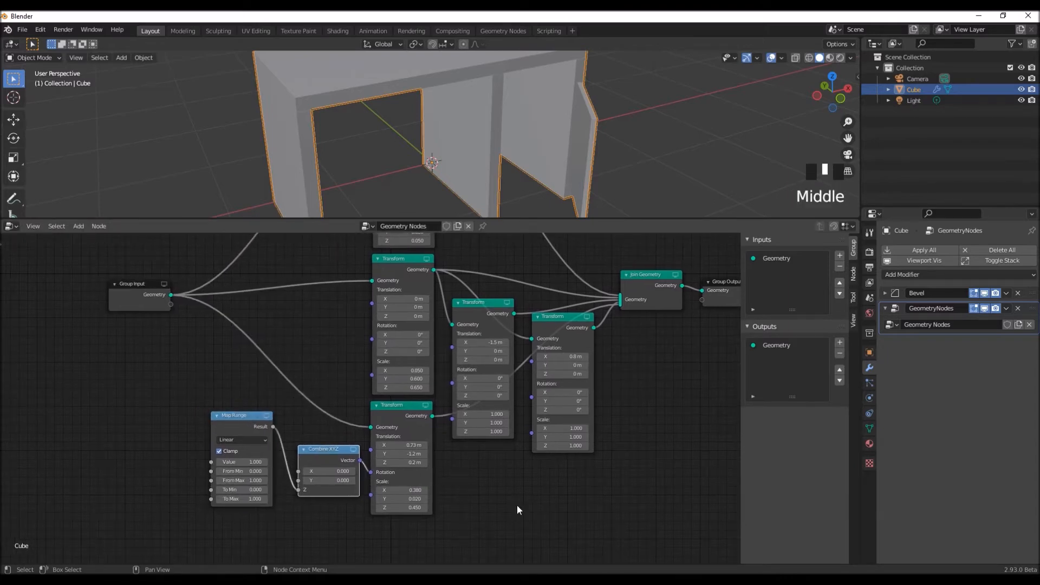
left_click_drag(210, 462, 170, 304)
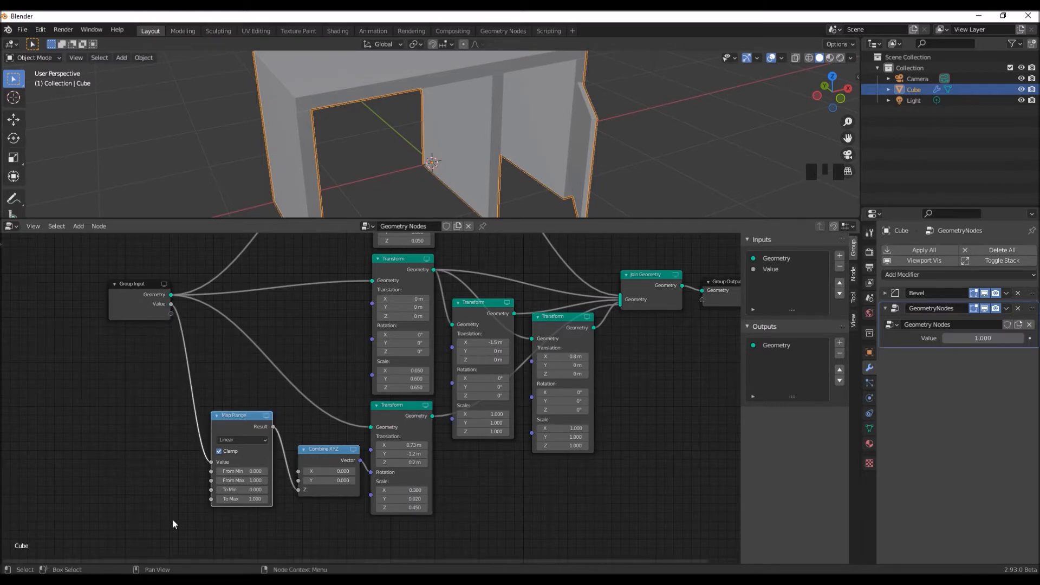
Step: Rename the exposed Value group input to Rotate_Door
left_click(776, 271)
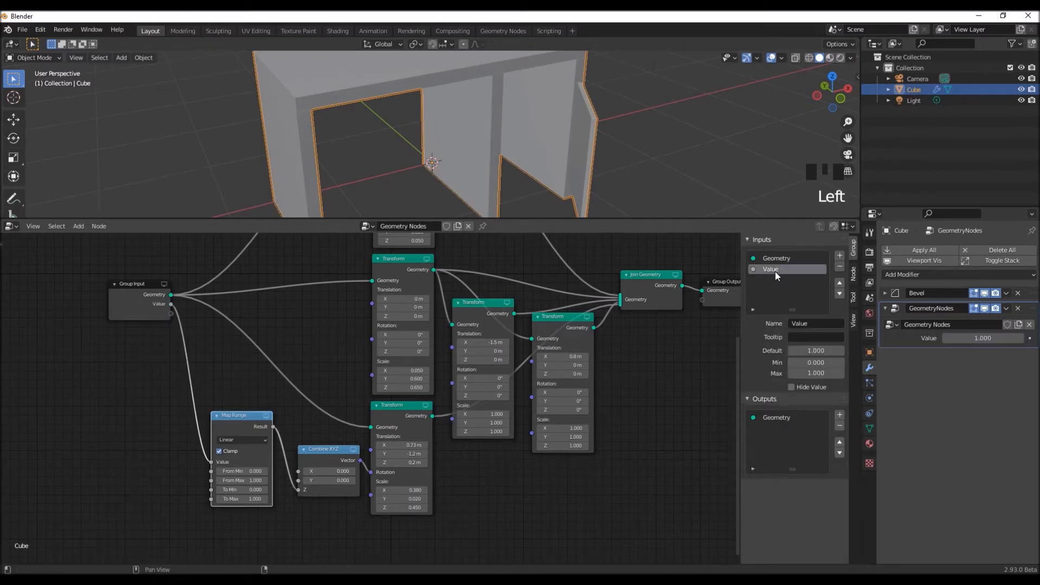
double_click(811, 323)
type("R")
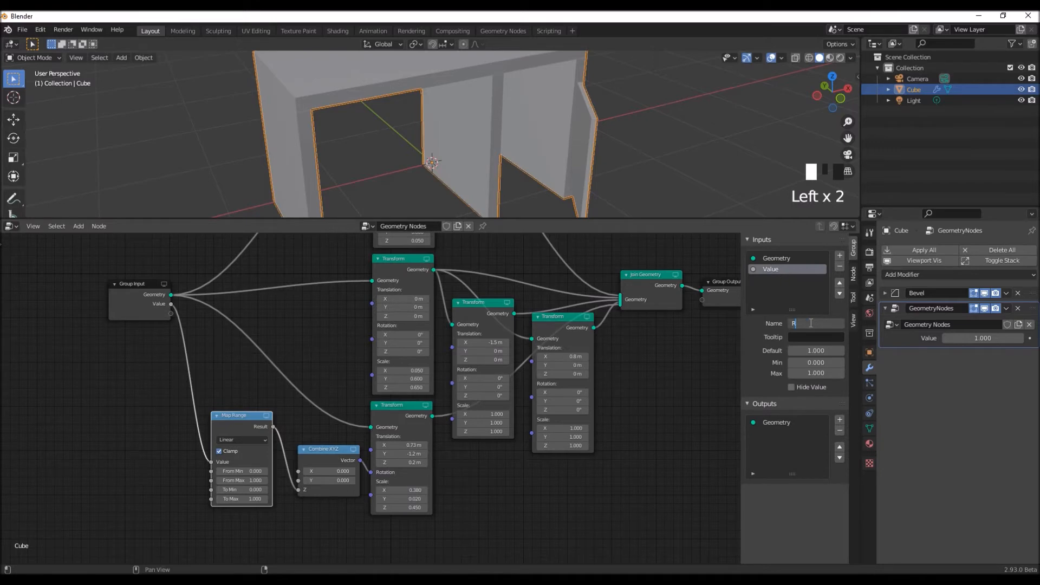
type("otate Doo")
key("Return")
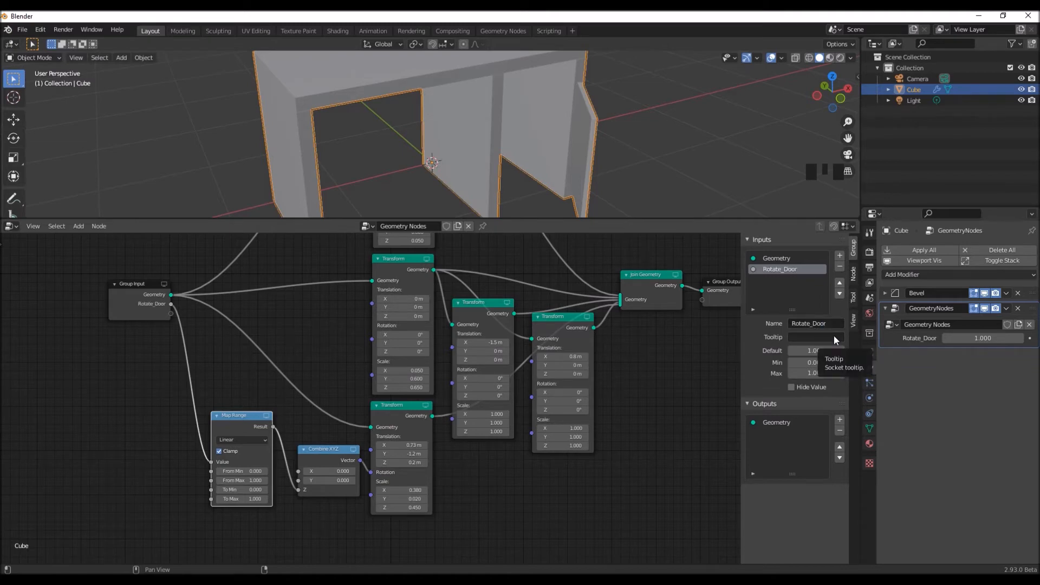
Step: Set the Rotate_Door input's default to 0 and its maximum to 90
left_click(816, 351)
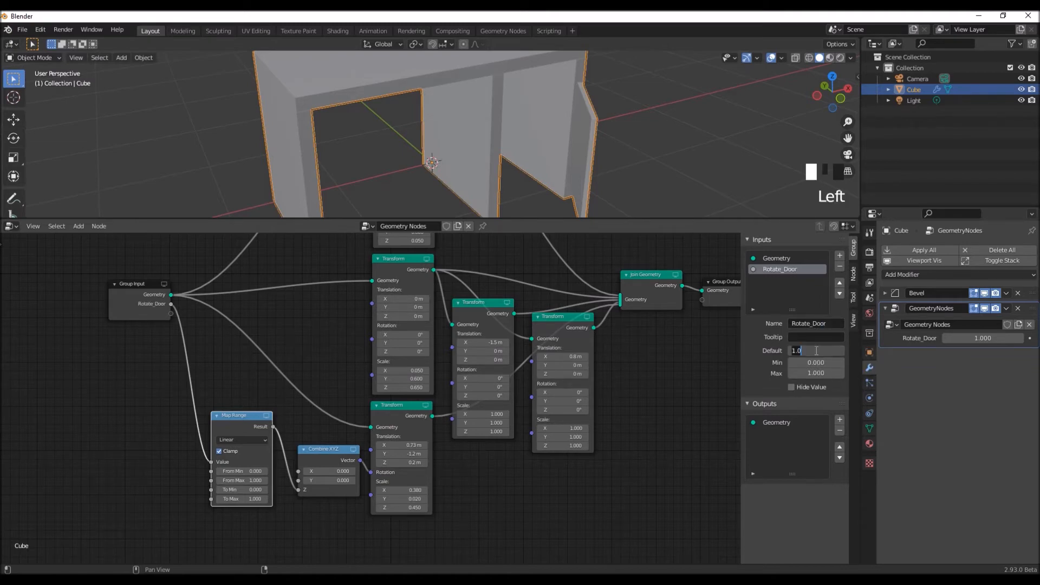
type("0")
key("Return")
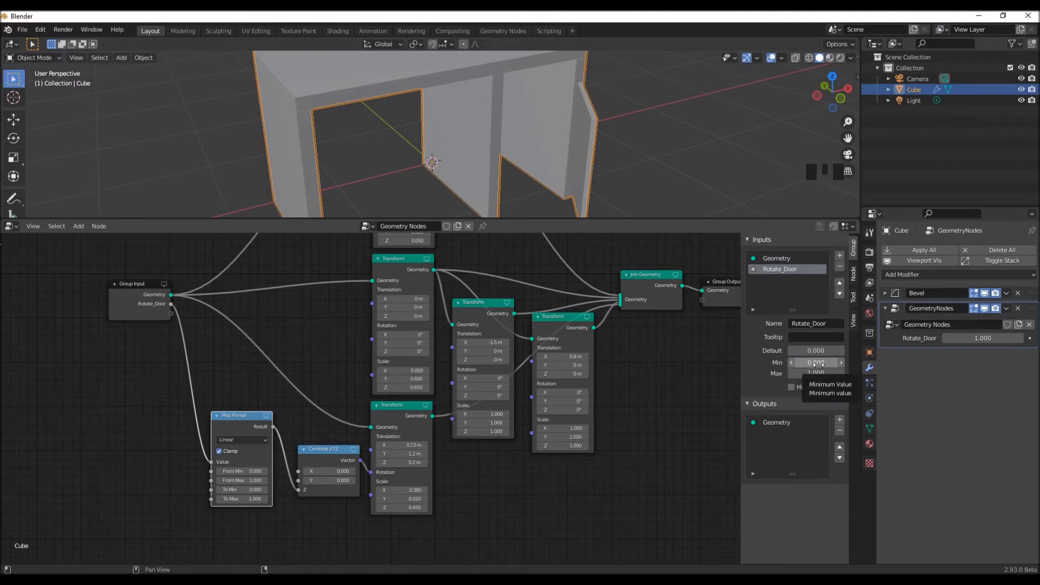
left_click(830, 374)
type("90")
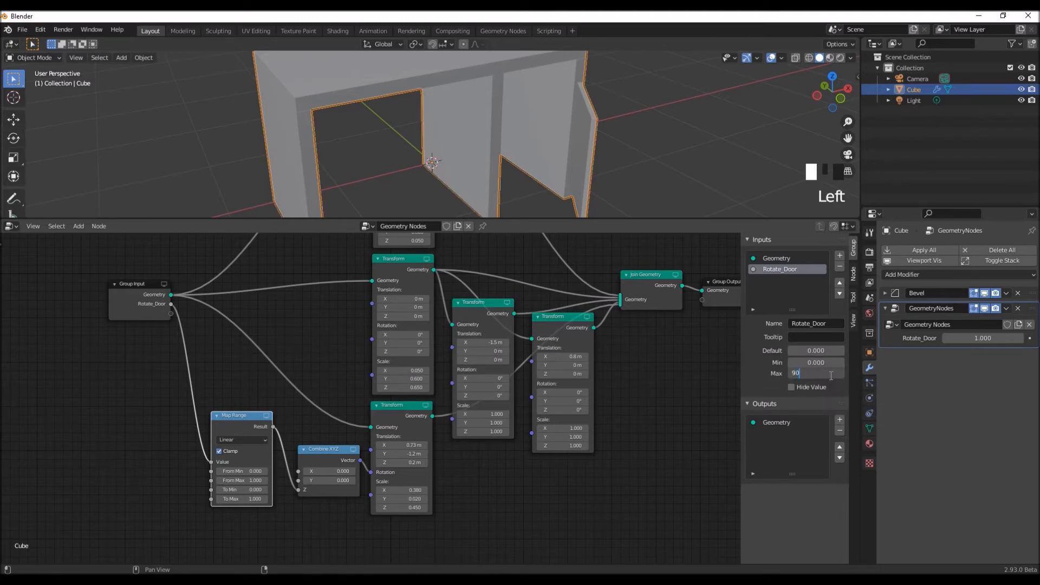
key("Return")
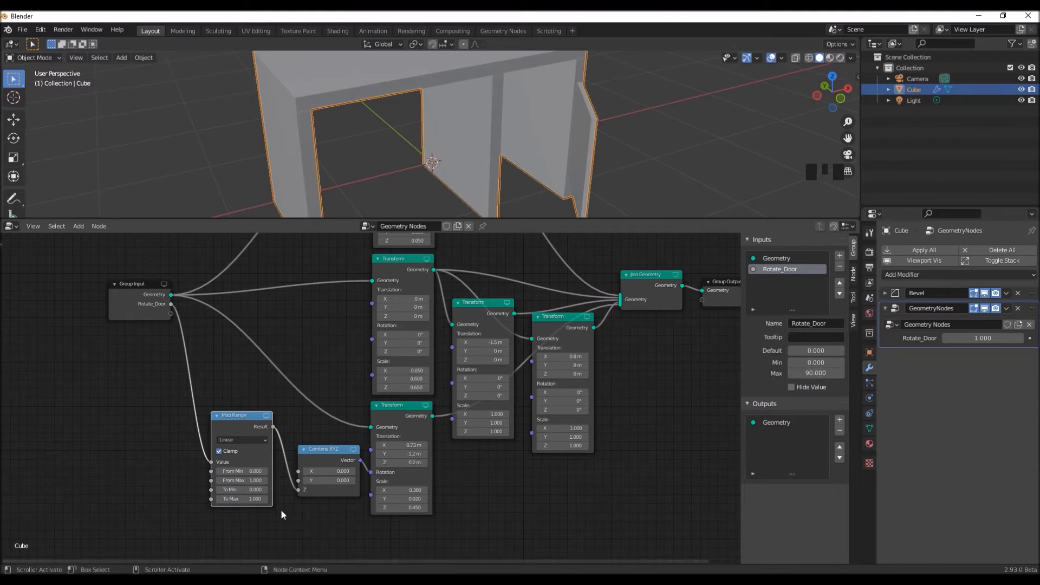
Step: Set the Map Range node's From Max to 90 and its To Max to 1.56
left_click(255, 482)
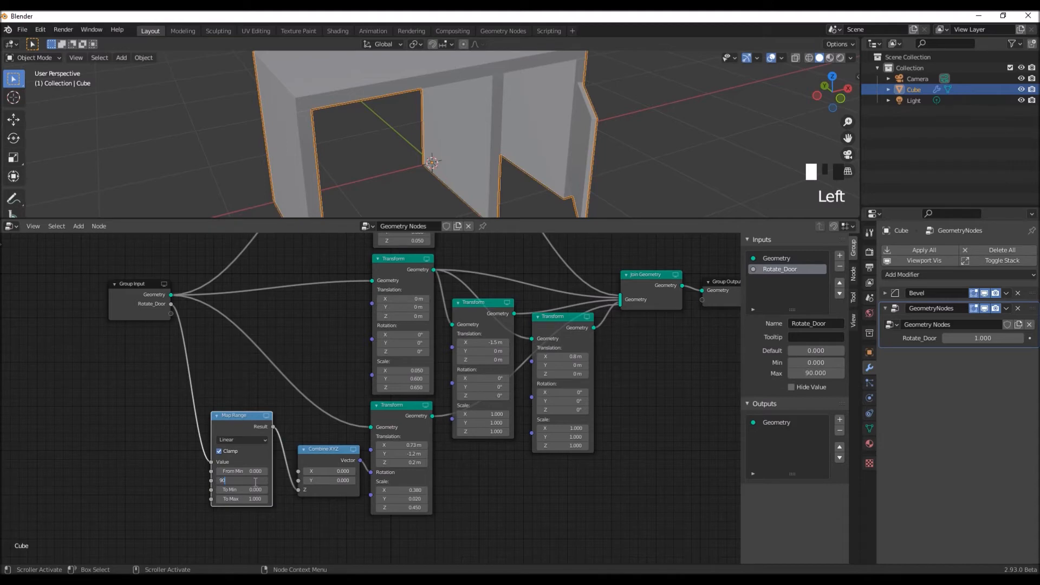
type("90")
key("Return")
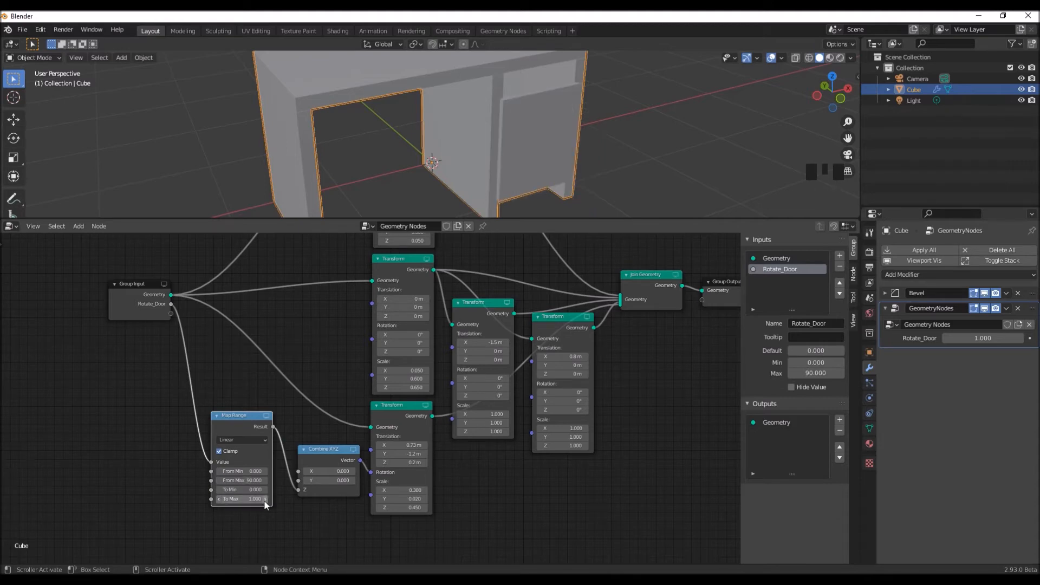
left_click(259, 499)
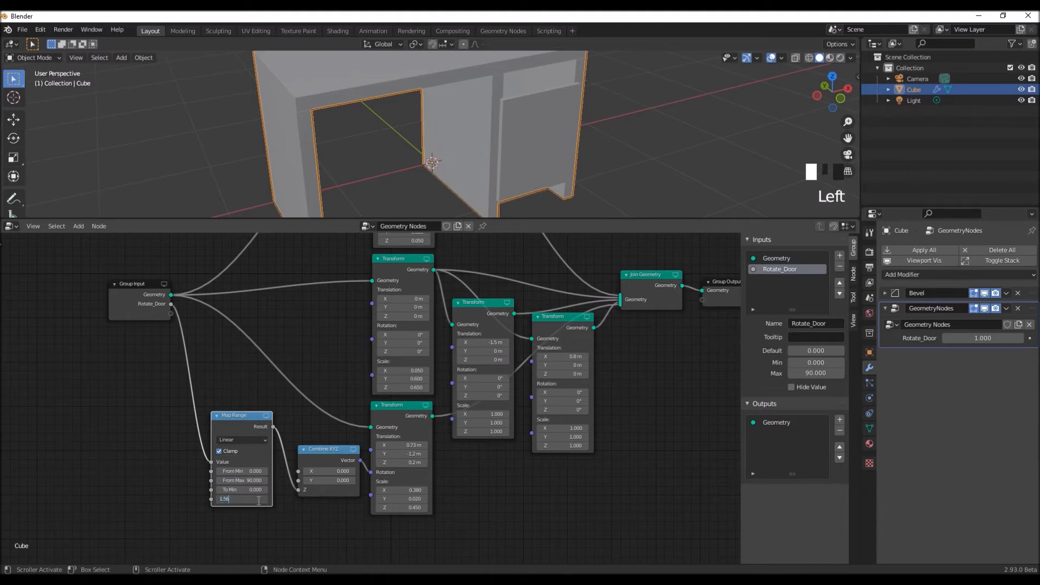
type("1.56")
key("Return")
Step: Test the door's swing in the top view with the modifier's Rotate_Door value at 45
middle_click_drag(508, 497, 471, 518)
mouse_move(984, 338)
left_mouse_down()
mouse_move(1018, 338)
mouse_move(983, 338)
left_mouse_up()
middle_click_drag(496, 117, 389, 168)
key("KP_7")
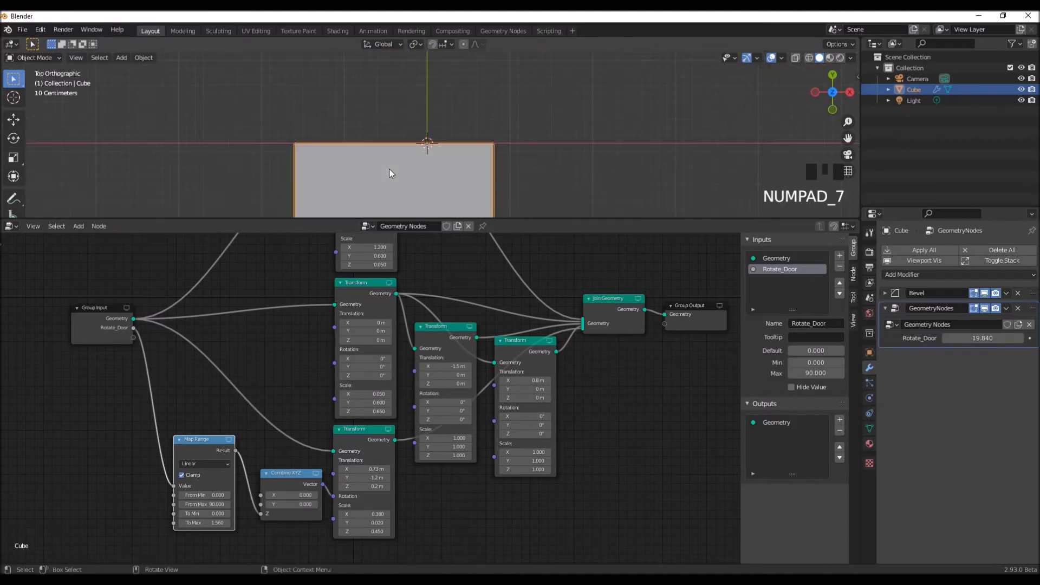
key("KP_Decimal")
scroll(428, 135, "up", 2)
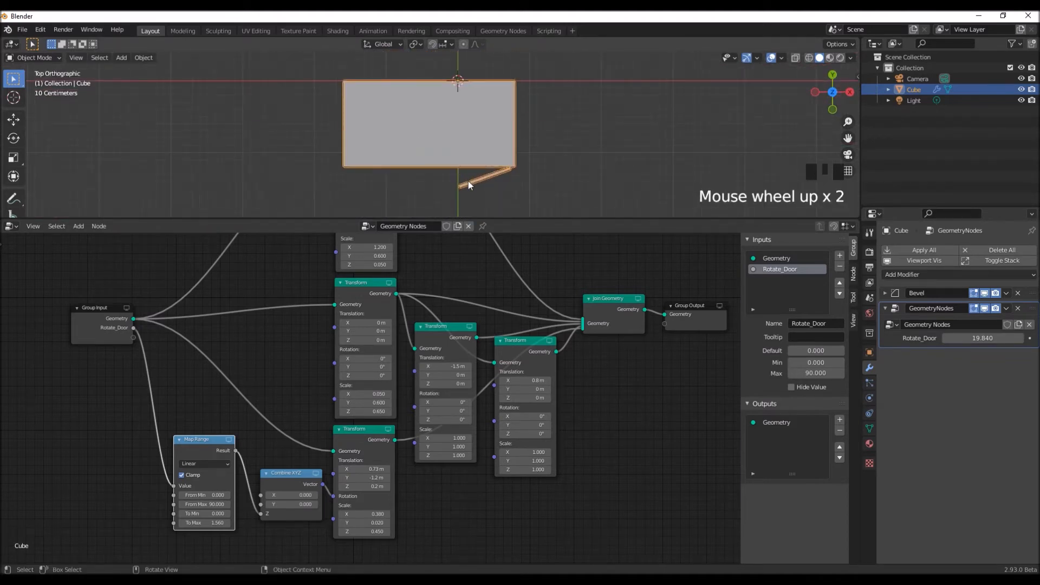
left_click(969, 338)
type("45")
key("Return")
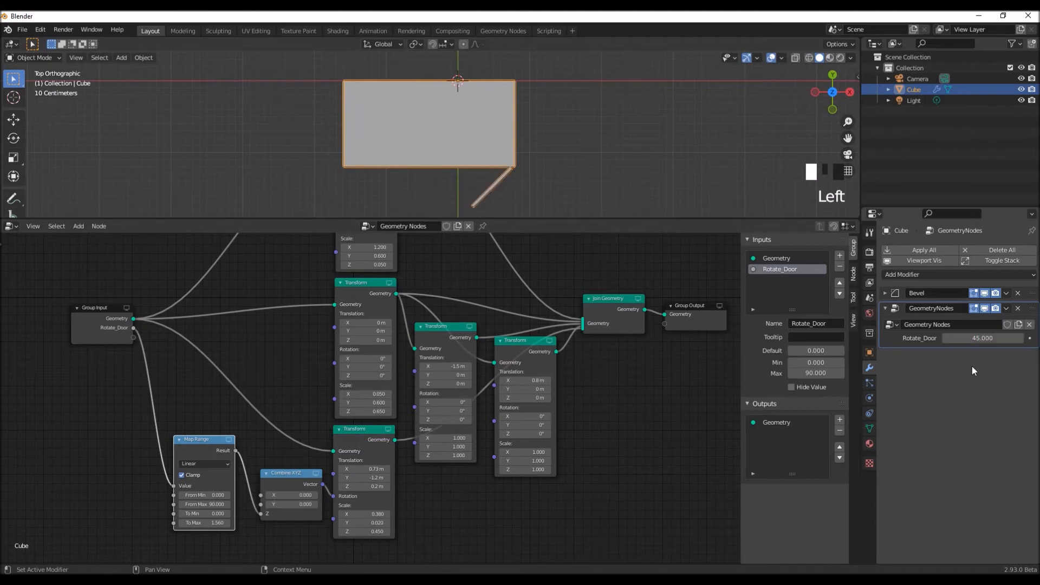
Step: Test the fully open door by setting Rotate_Door to 90 and inspect the desk in perspective
scroll(660, 164, "down", 1)
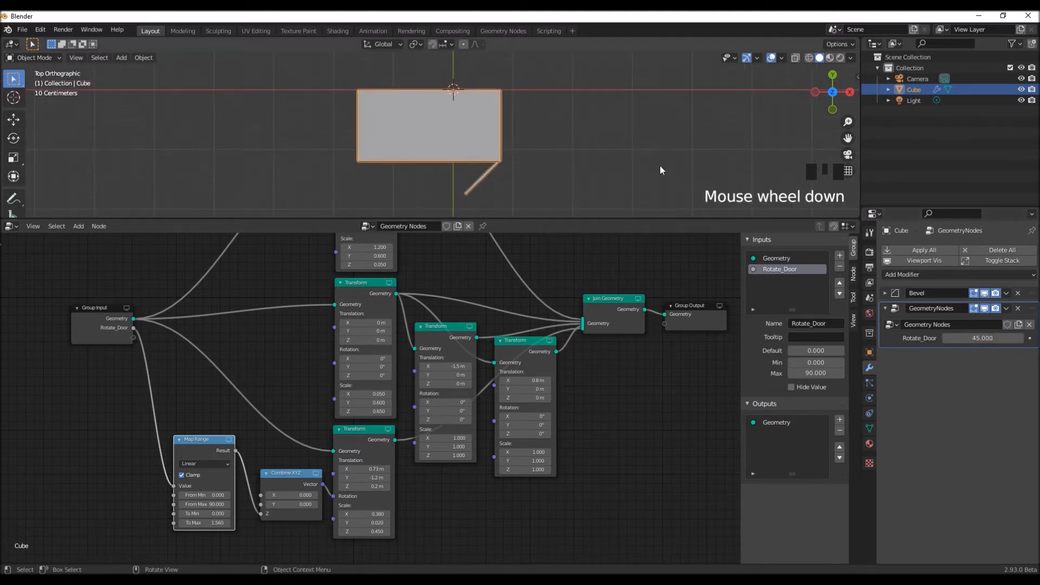
left_click(977, 338)
type("90")
key("Return")
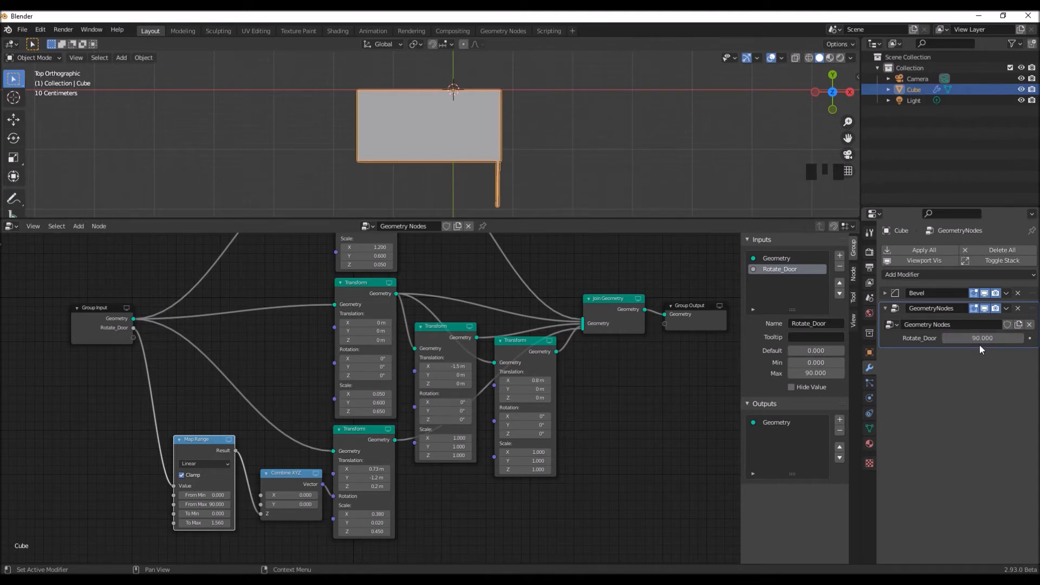
middle_click_drag(540, 203, 557, 104)
scroll(522, 174, "up", 2)
middle_click_drag(522, 173, 515, 166)
Step: Set the modifier's Rotate_Door value to 45 to leave the door half open
left_click_drag(982, 338, 958, 336)
left_click(988, 339)
type("45")
key("Return")
scroll(574, 158, "up", 2)
middle_click_drag(560, 158, 562, 160)
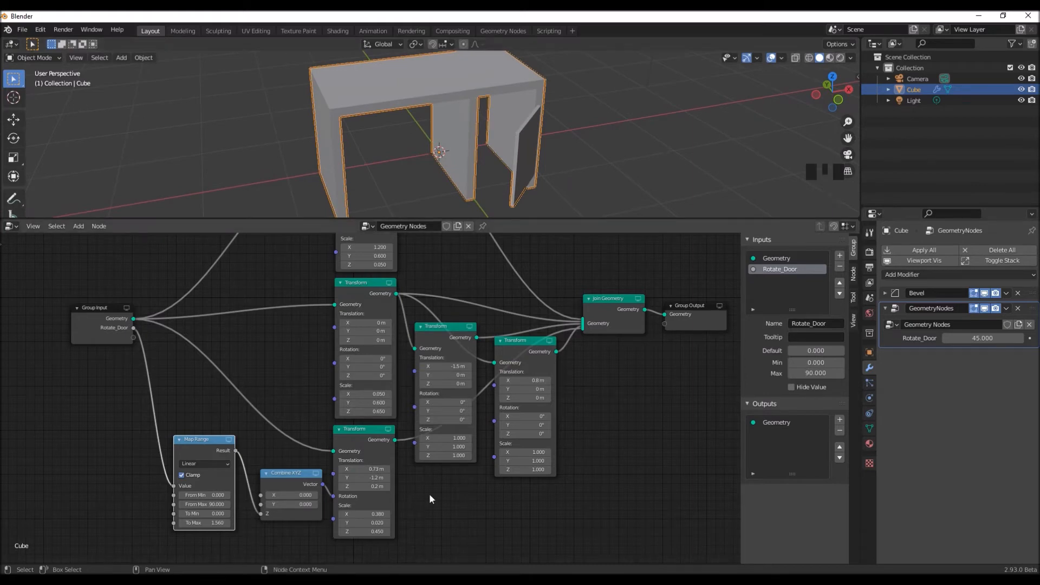
Step: Duplicate the door panel's Transform node and place the copy beneath the original
middle_click_drag(431, 506, 446, 464)
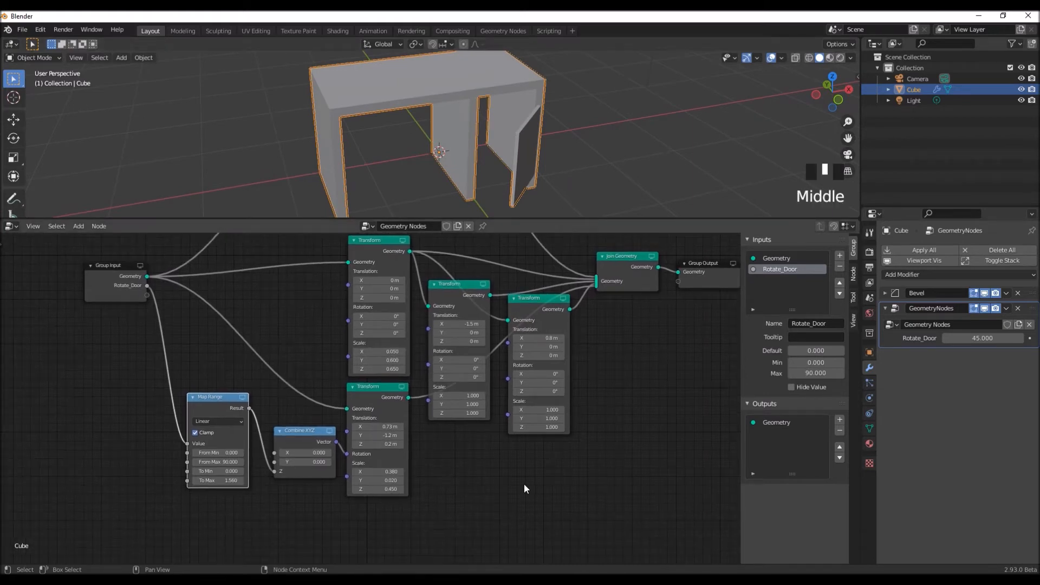
middle_click_drag(673, 485, 664, 469)
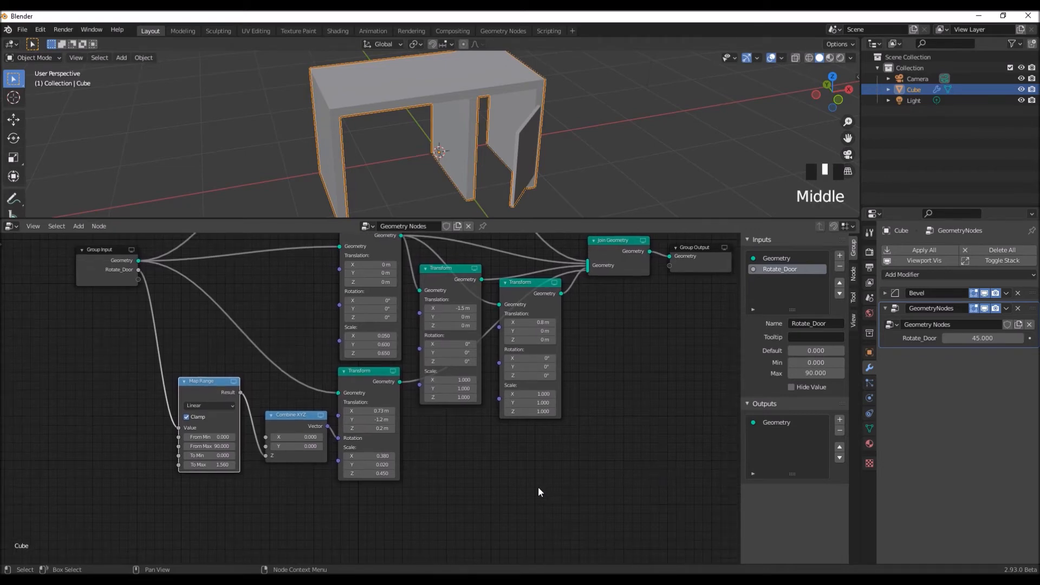
left_click(369, 372)
key("shift+d")
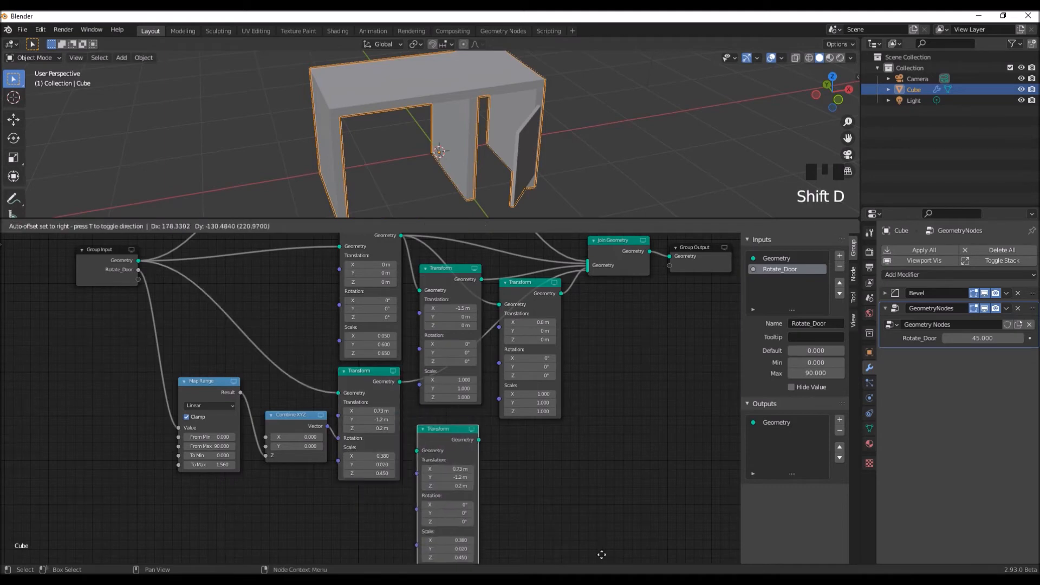
left_click(594, 546)
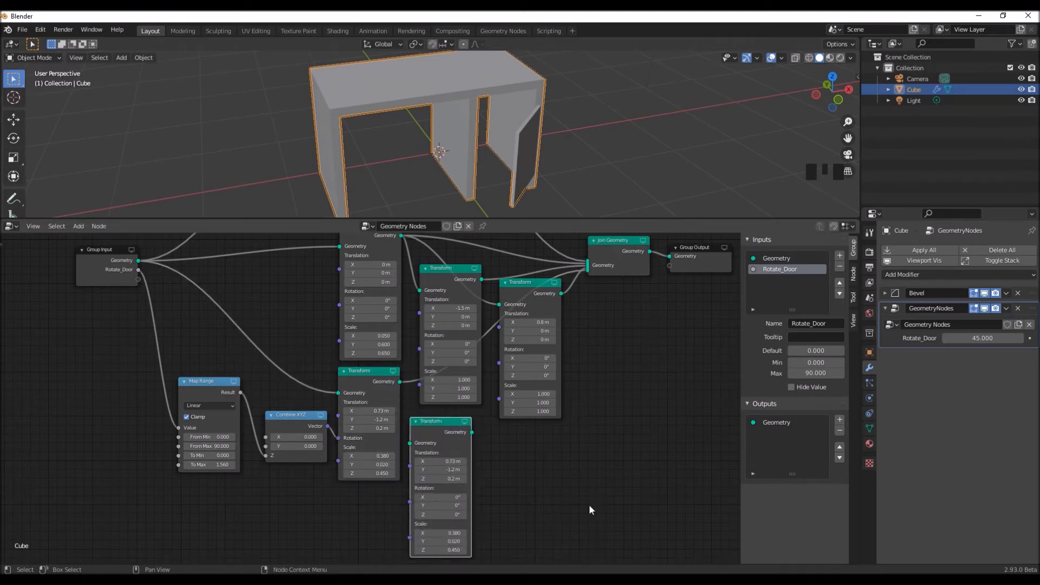
middle_click_drag(586, 506, 579, 453)
left_click_drag(434, 368, 358, 438)
Step: Move the Group Input, Join Geometry and Group Output nodes down and align the duplicated Transform node under the door's Transform
scroll(188, 327, "down", 3)
left_click_drag(153, 239, 126, 339)
middle_click_drag(649, 285, 592, 321)
left_click_drag(629, 266, 461, 300)
left_click_drag(498, 288, 524, 375)
middle_click_drag(457, 488, 456, 429)
scroll(408, 390, "up", 3)
left_click(324, 395)
left_click_drag(324, 395, 329, 397)
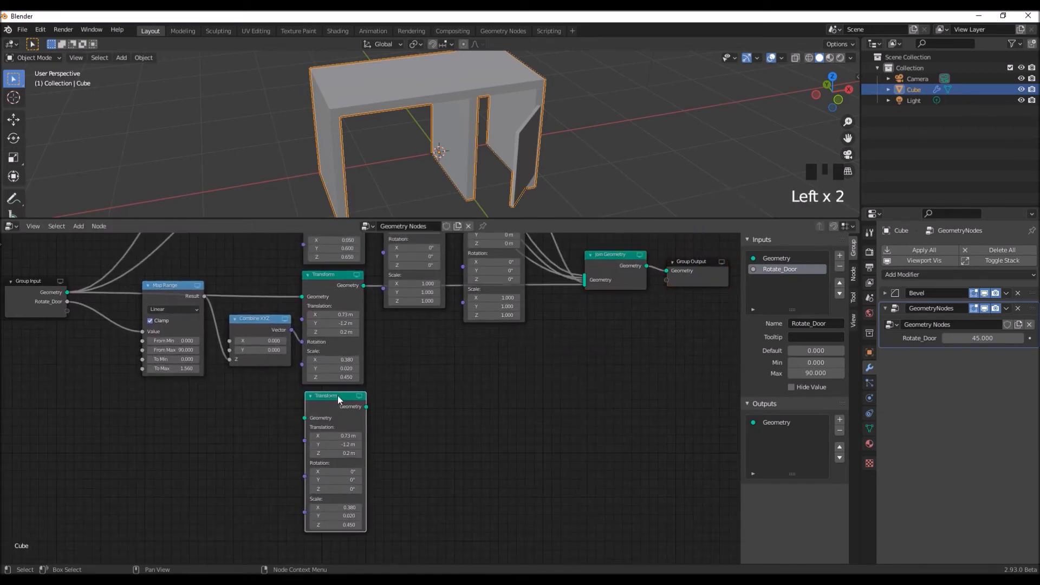
Step: Connect the Group Input geometry to the duplicated Transform node and its output to Join Geometry
left_click_drag(305, 418, 67, 292)
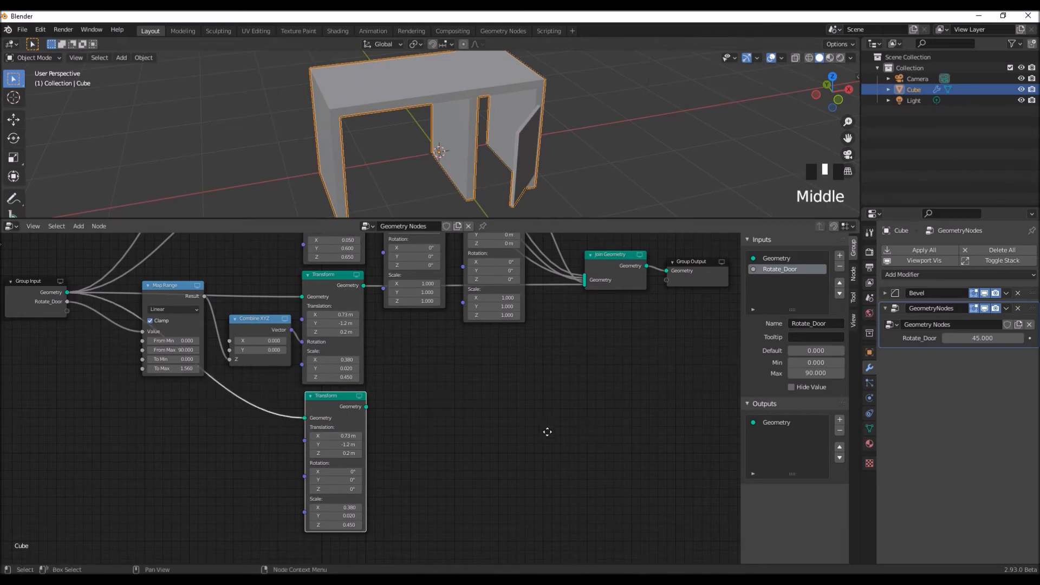
middle_click_drag(562, 430, 515, 435)
left_click_drag(320, 413, 537, 293)
middle_click_drag(504, 434, 589, 457)
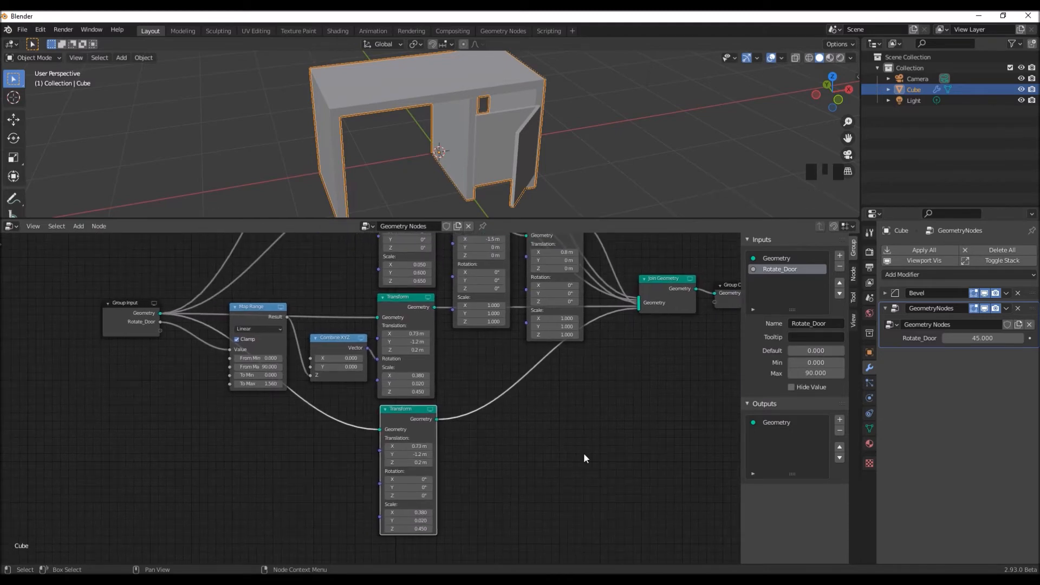
Step: Set the duplicated Transform node's translation to X 0.7 m, Y -1.1 m and Z 0 m
left_click(417, 445)
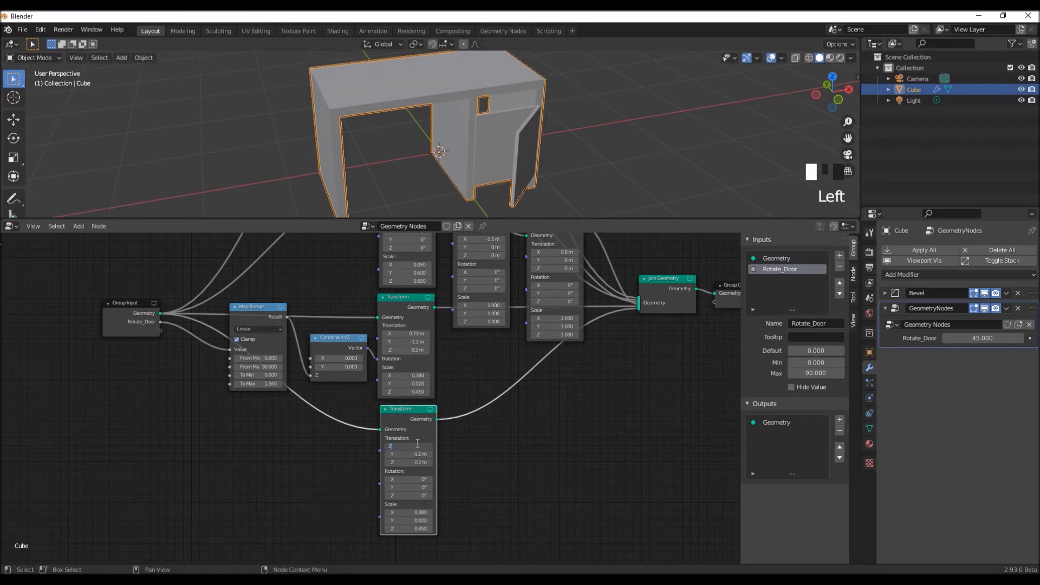
type(".7")
key("Return")
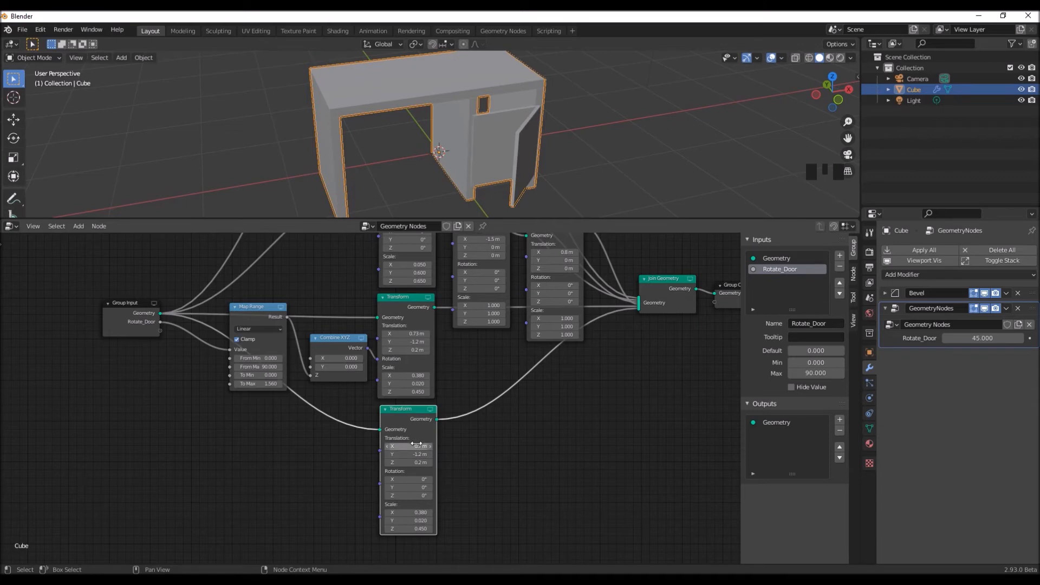
left_click(420, 454)
key("BackSpace")
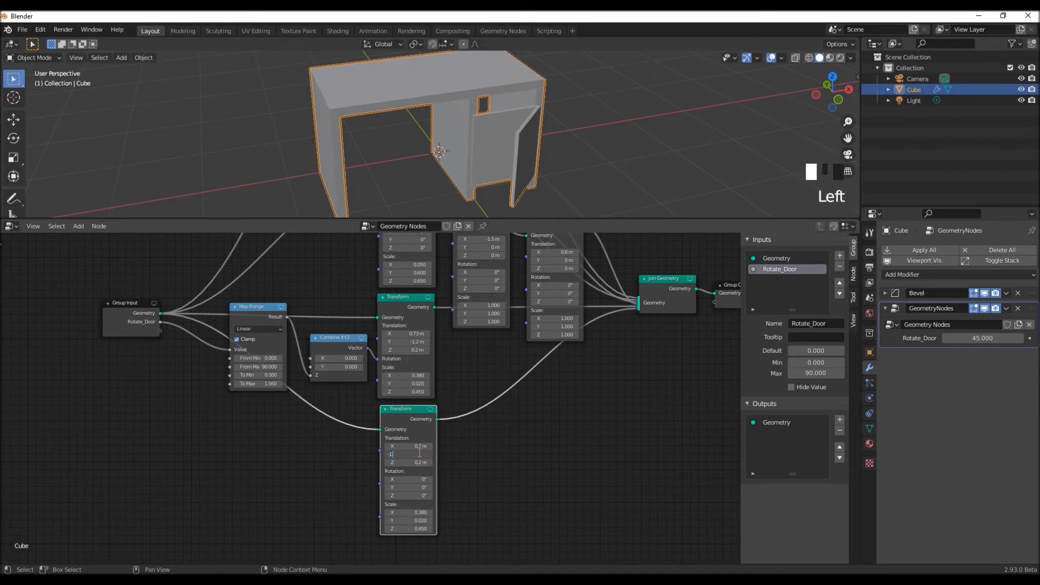
type("-1.1")
key("Return")
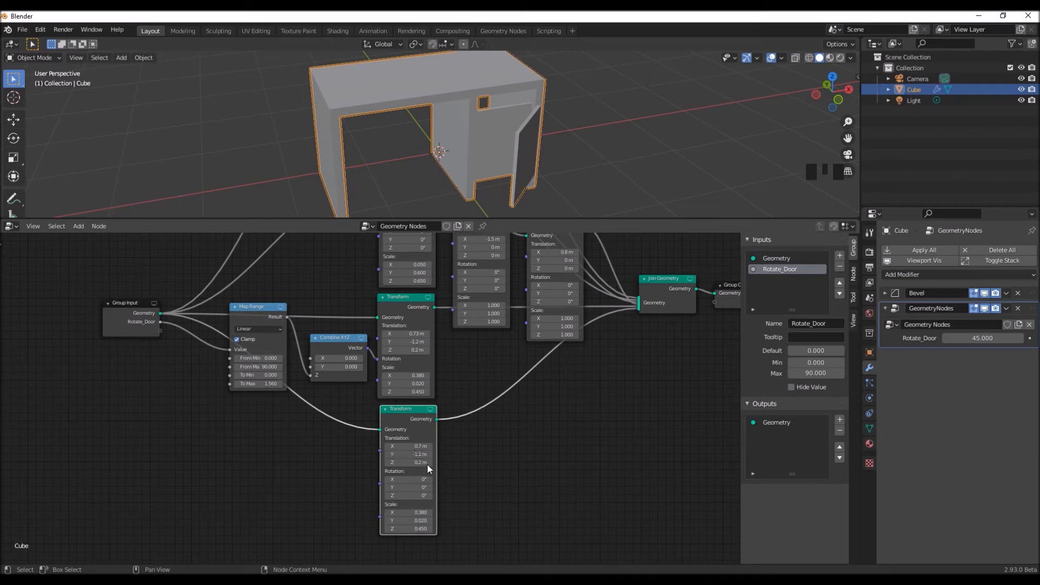
left_click(425, 462)
key("BackSpace")
type("0")
key("Return")
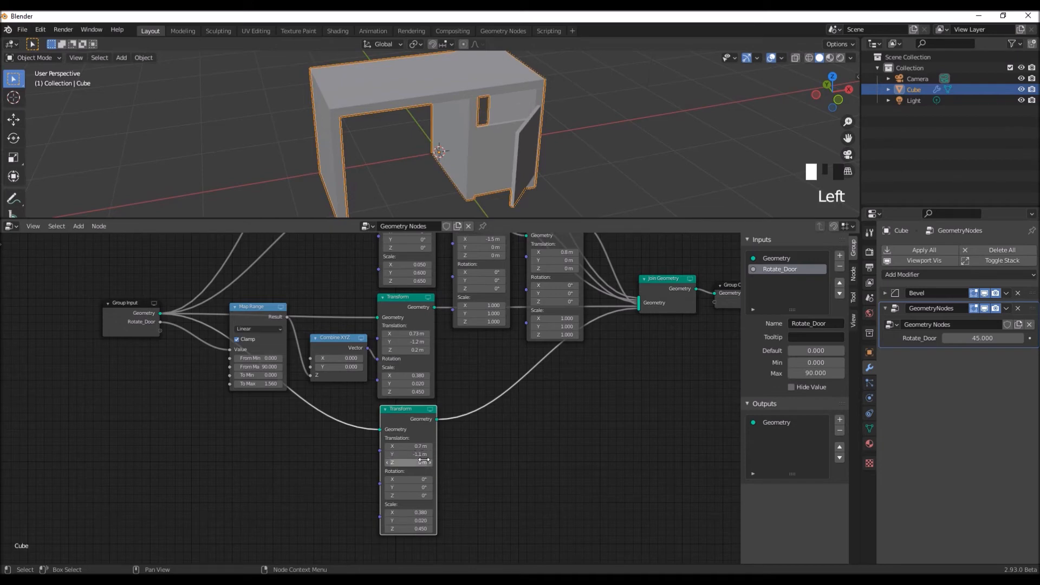
Step: Set the duplicated panel's Z scale to 0.1
left_click(421, 529)
type("0.1")
key("Return")
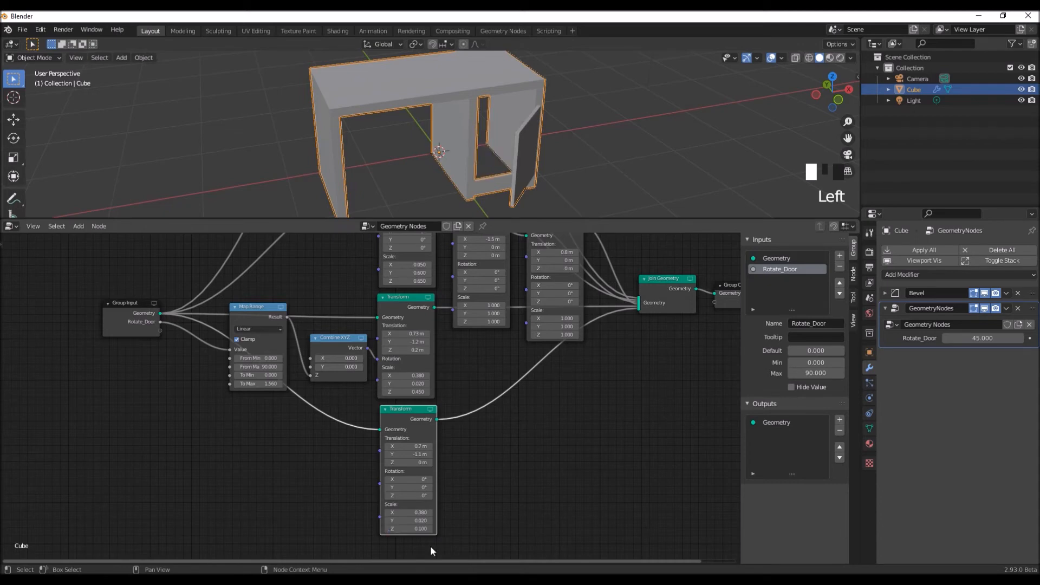
Step: Set the front panel's X scale to 0.35 in its Transform node
left_click(421, 512)
key("Return")
scroll(549, 172, "up", 2)
mouse_move(549, 172)
middle_mouse_down()
mouse_move(545, 154)
mouse_move(569, 161)
middle_mouse_up()
Step: Show the wireframe overlay temporarily to examine how the front panel and door meet the desk, then hide it
left_click(782, 58)
left_click(714, 242)
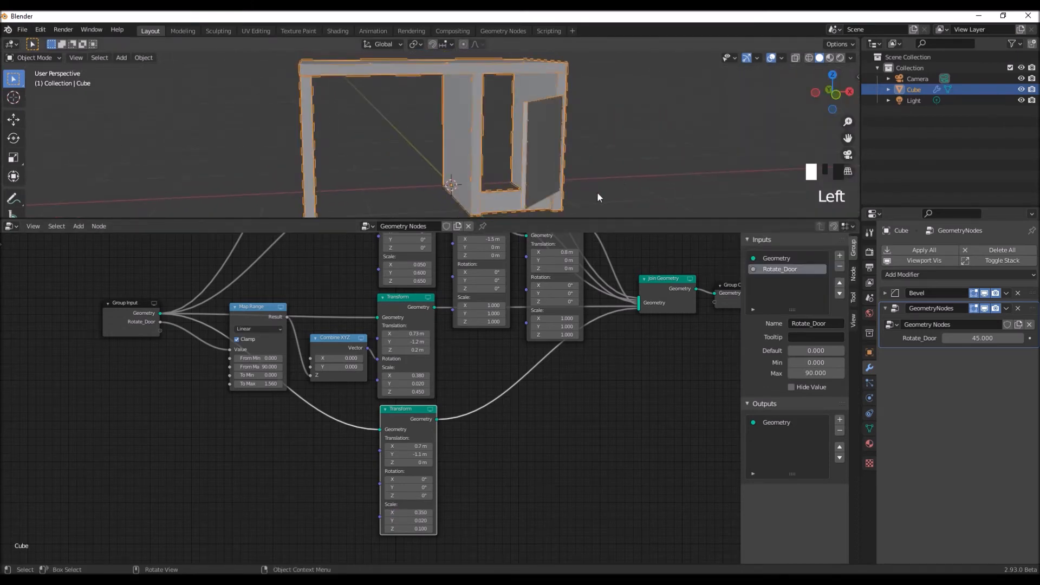
middle_click_drag(599, 197, 623, 181)
scroll(562, 193, "up", 2)
mouse_move(562, 193)
middle_mouse_down()
mouse_move(611, 200)
mouse_move(600, 150)
mouse_move(594, 184)
mouse_move(511, 185)
mouse_move(504, 194)
mouse_move(549, 190)
middle_mouse_up()
scroll(554, 185, "down", 3)
middle_click_drag(576, 151, 559, 173, "shift")
scroll(552, 171, "up", 1)
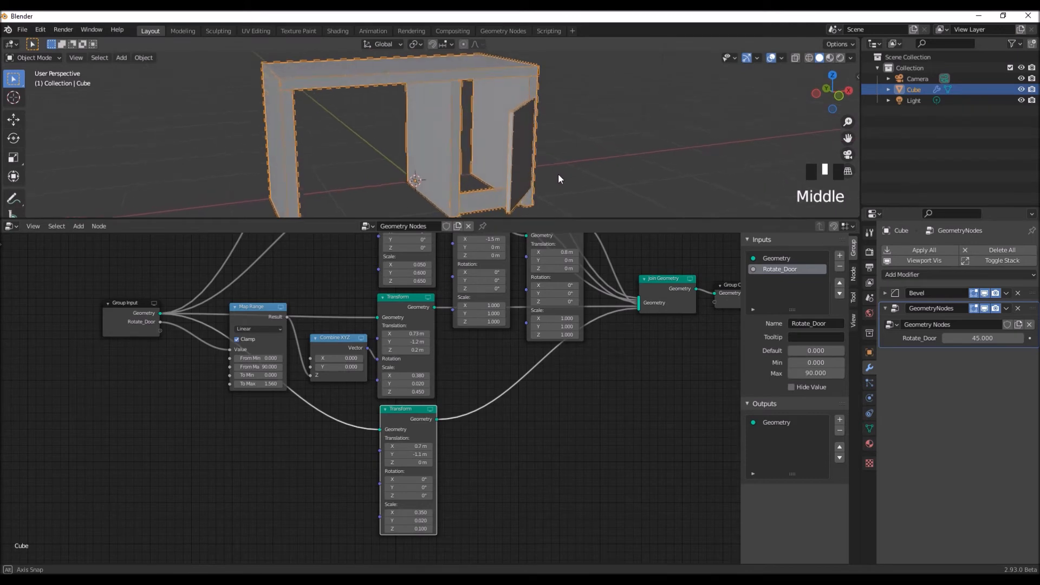
left_click(781, 56)
left_click(717, 241)
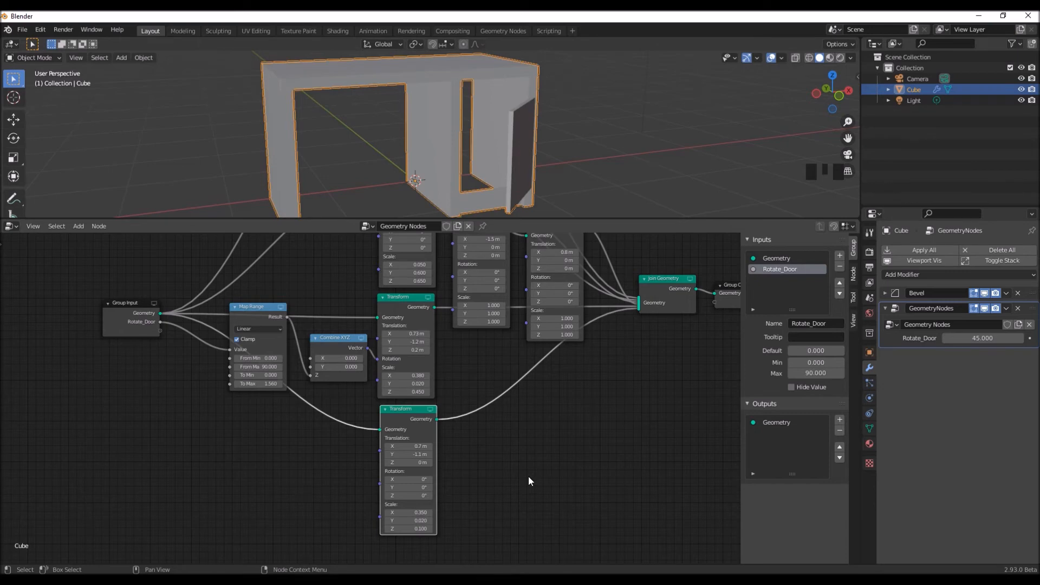
Step: Duplicate the front panel's Transform node and place the copy beside it
middle_click_drag(529, 482, 475, 448)
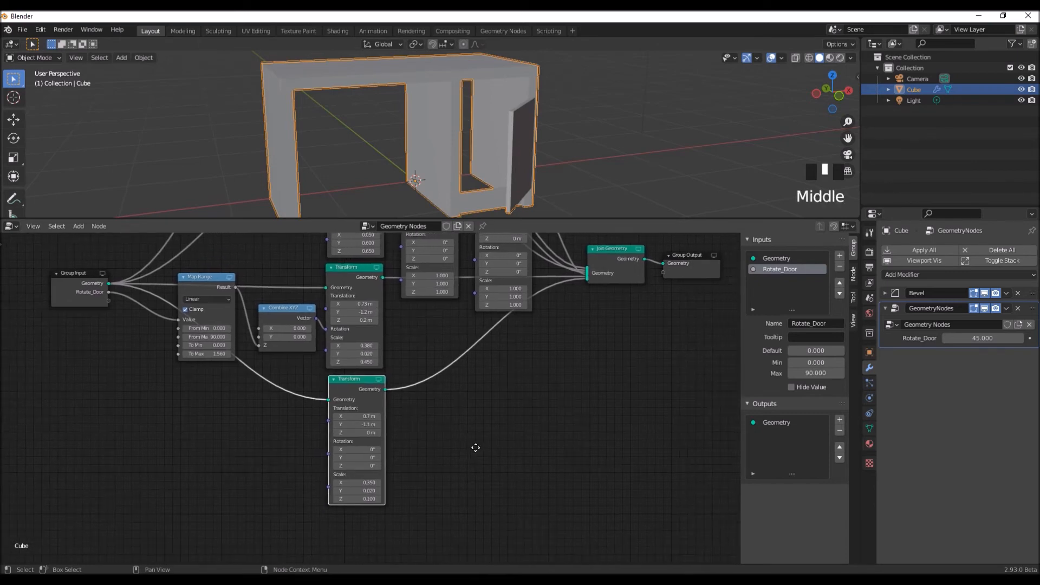
left_click(351, 378)
key("shift+d")
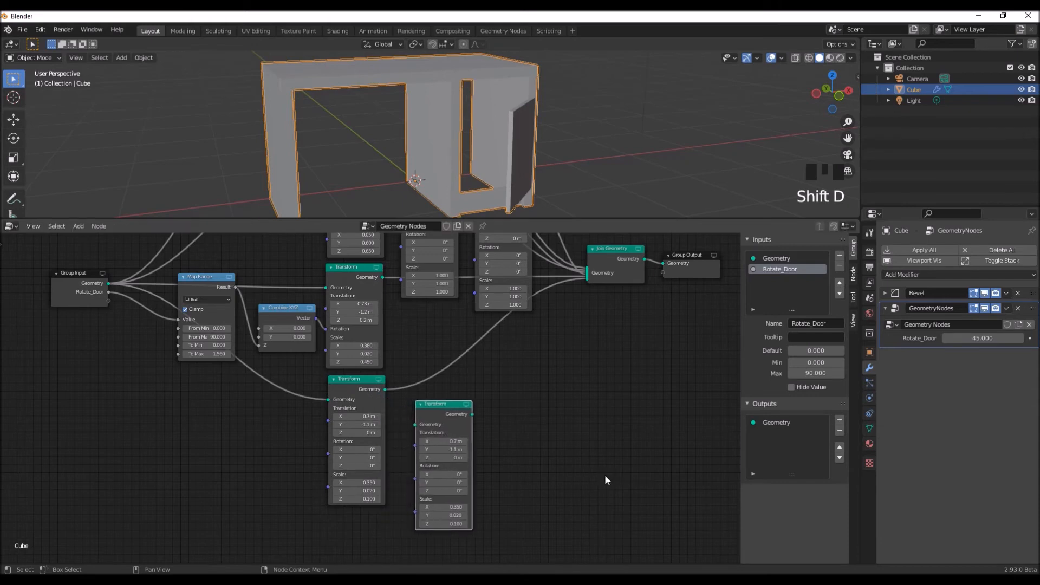
middle_click_drag(532, 485, 541, 446)
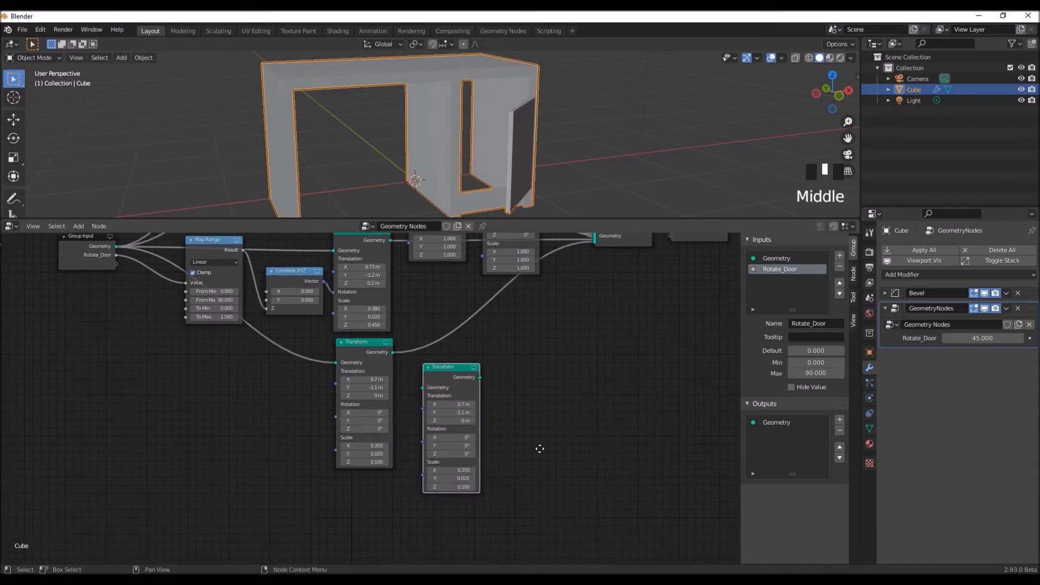
scroll(531, 431, "down", 1)
Step: Move the Group Input, Join Geometry and Group Output nodes down and align the new Transform node under the front panel's Transform
left_click_drag(129, 245, 117, 299)
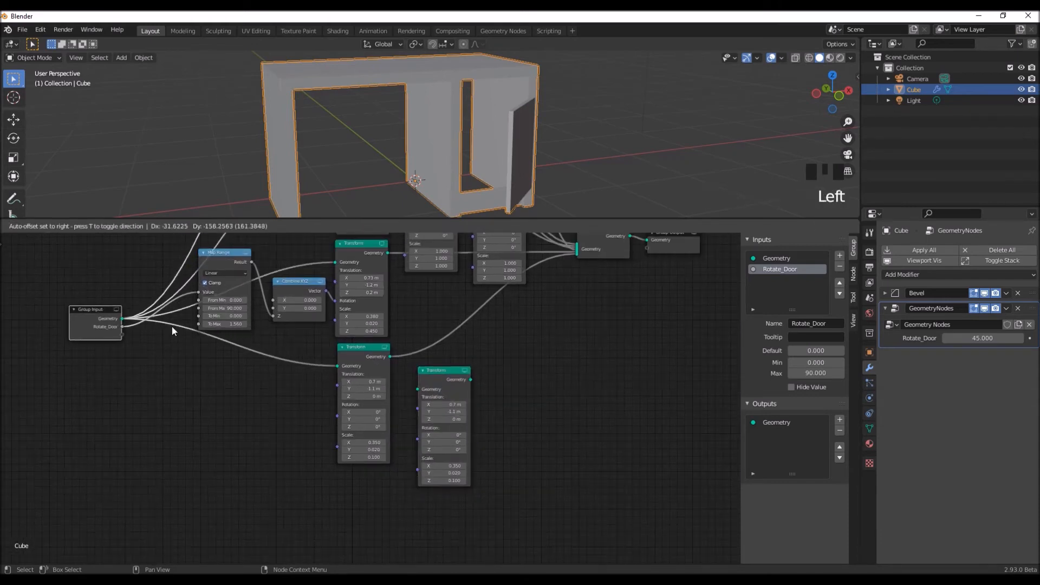
middle_click_drag(642, 367, 620, 390)
left_click_drag(570, 317, 686, 245)
left_click_drag(650, 269, 647, 363)
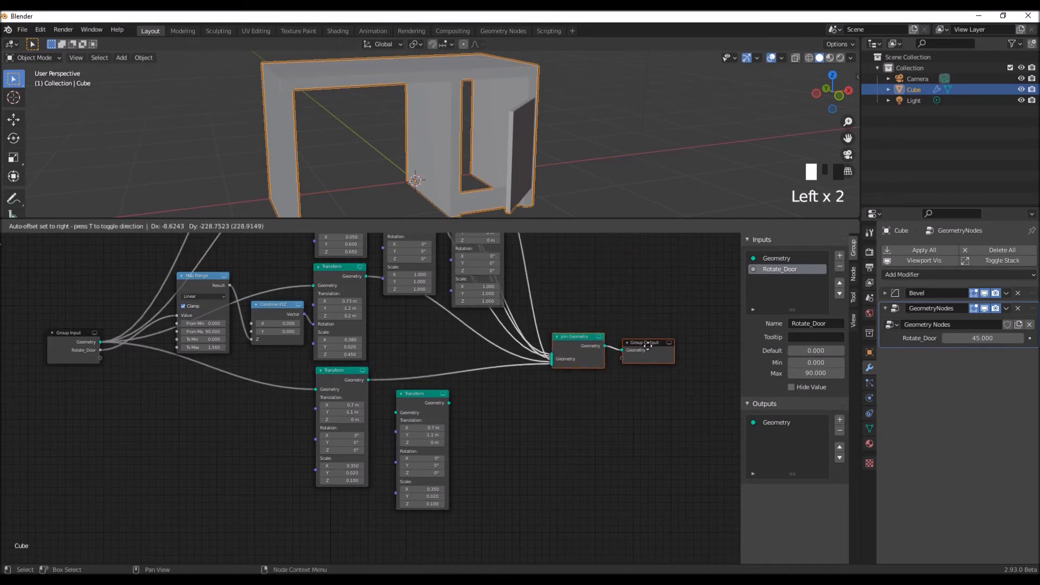
left_click_drag(76, 338, 80, 348)
middle_click_drag(458, 412, 486, 367)
left_click_drag(439, 375, 358, 475)
left_click_drag(105, 296, 107, 352)
left_click_drag(582, 363, 685, 307)
left_click_drag(679, 318, 688, 351)
middle_click_drag(600, 421, 506, 396)
Step: Connect the Group Input geometry to the new bottommost Transform node and its output to Join Geometry
scroll(552, 388, "up", 2)
scroll(525, 397, "up", 2)
left_click(496, 417)
left_click_drag(60, 291, 307, 415)
left_click_drag(368, 405, 593, 291)
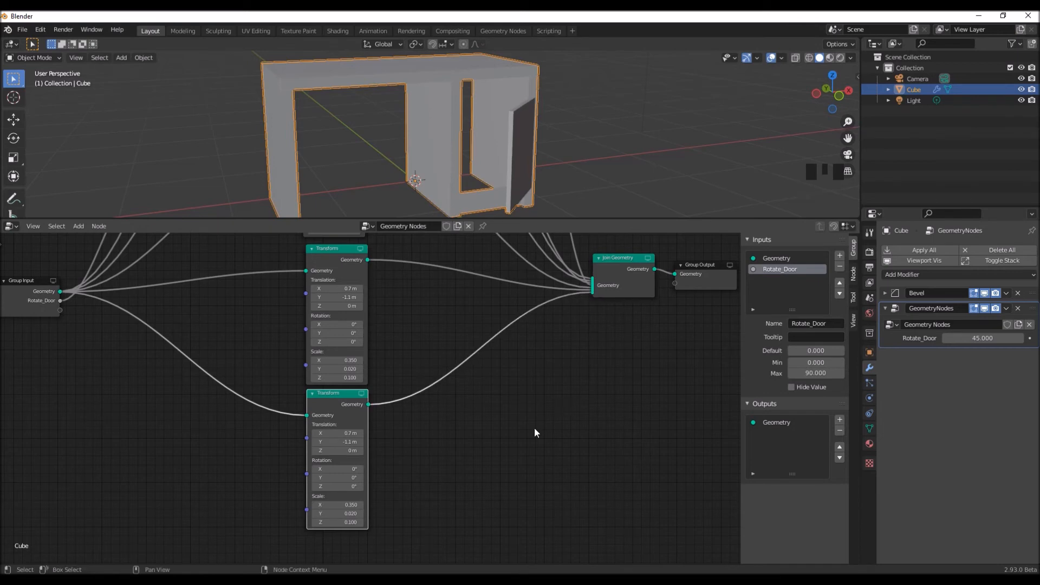
Step: Set the new Transform node's translation to Y 0 m and Z 0.2 m
left_click(347, 442)
key("Return")
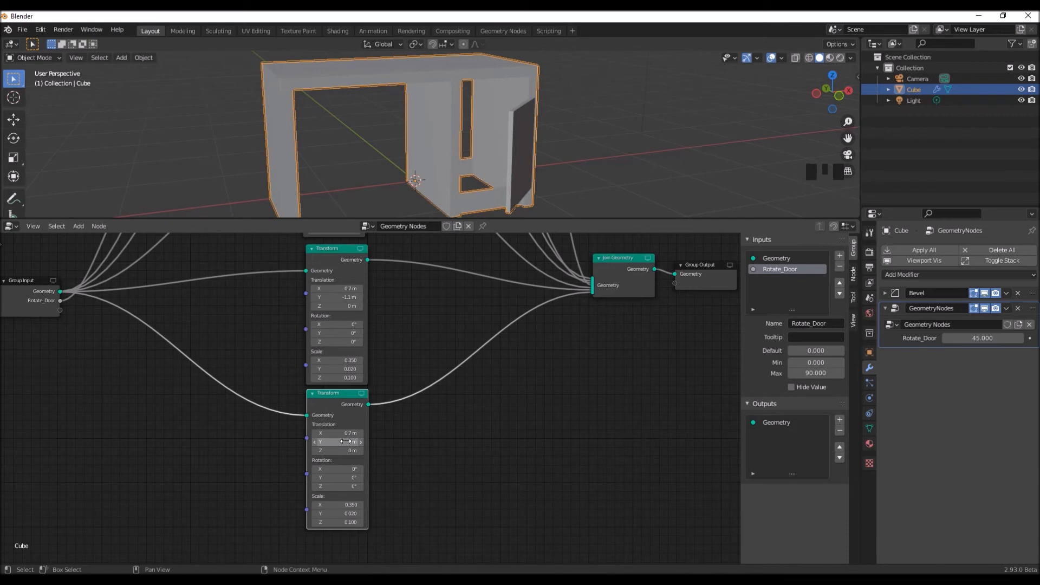
left_click(346, 450)
type("0.2")
key("Return")
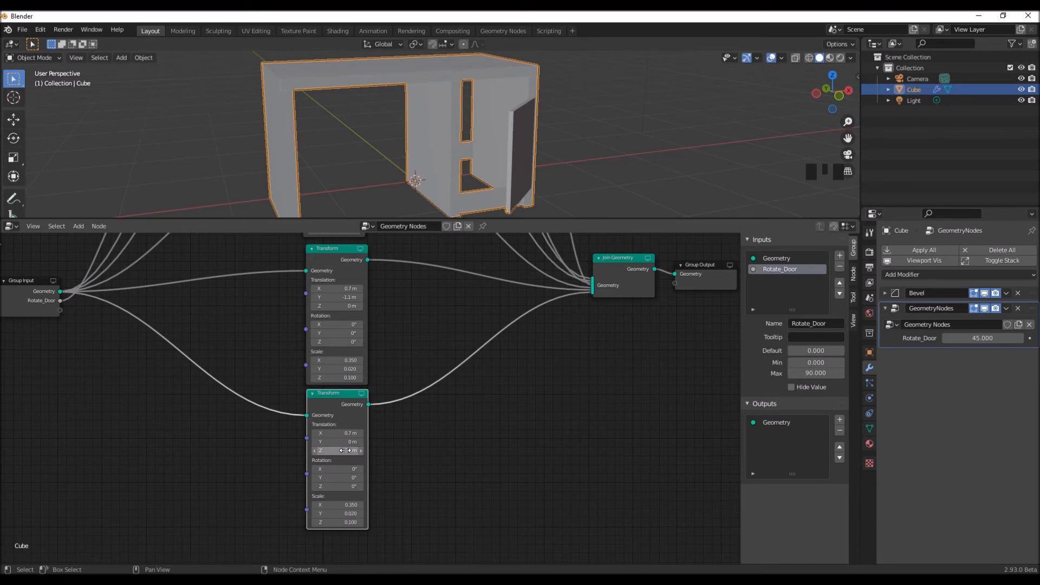
Step: Shape the new panel into a horizontal shelf by setting its scale to Z 0.02 and Y 0.6
left_click(342, 522)
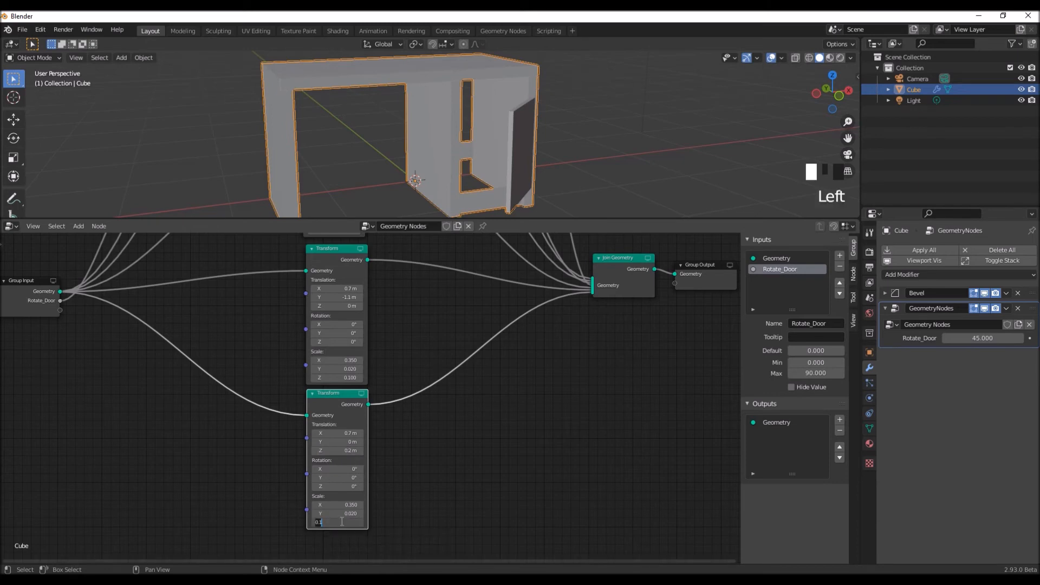
key("Return")
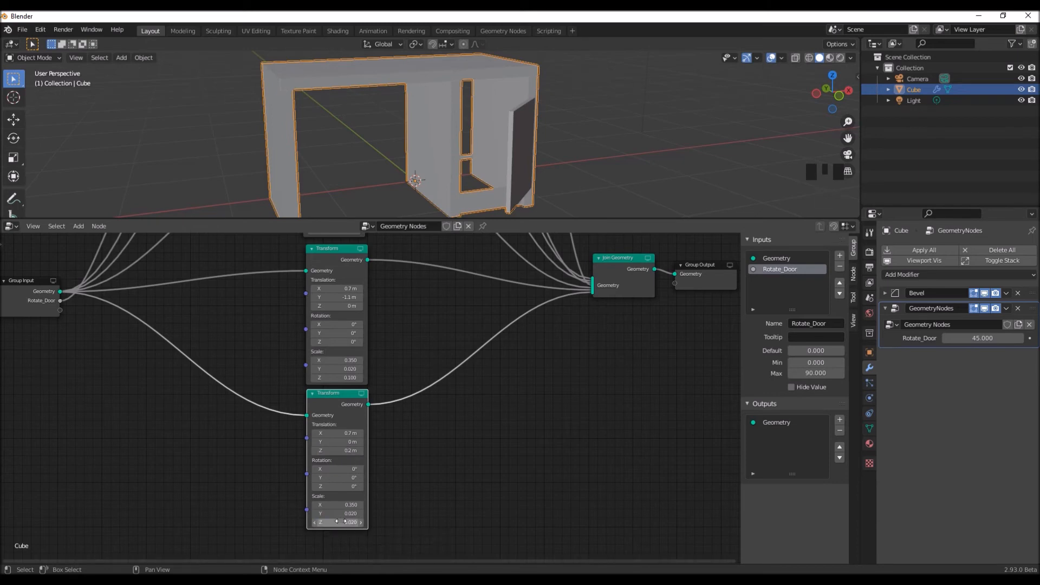
left_click(344, 515)
type(".6")
key("Return")
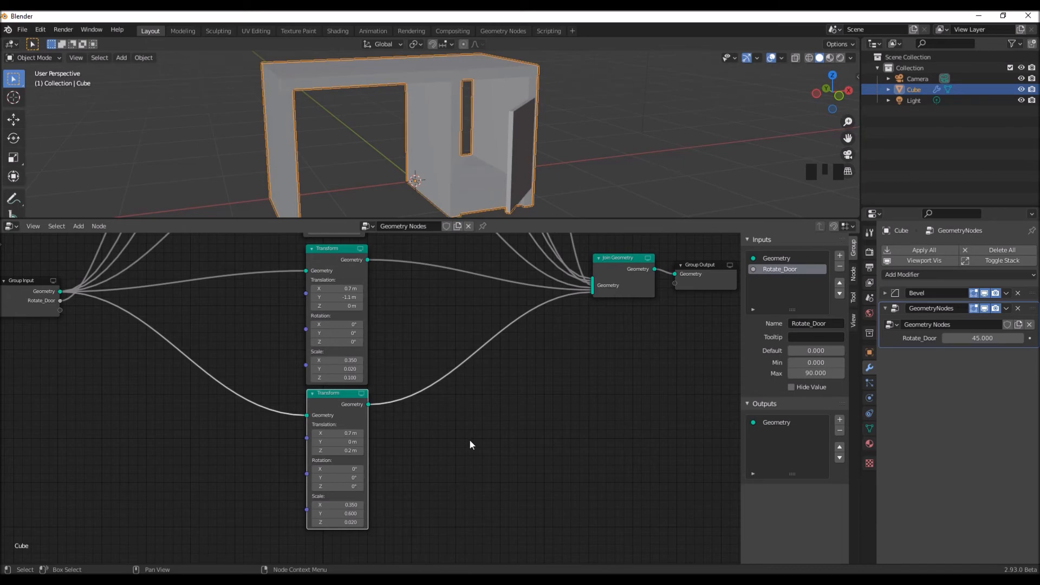
scroll(487, 192, "down", 2)
middle_click_drag(487, 192, 518, 190)
scroll(500, 181, "up", 2)
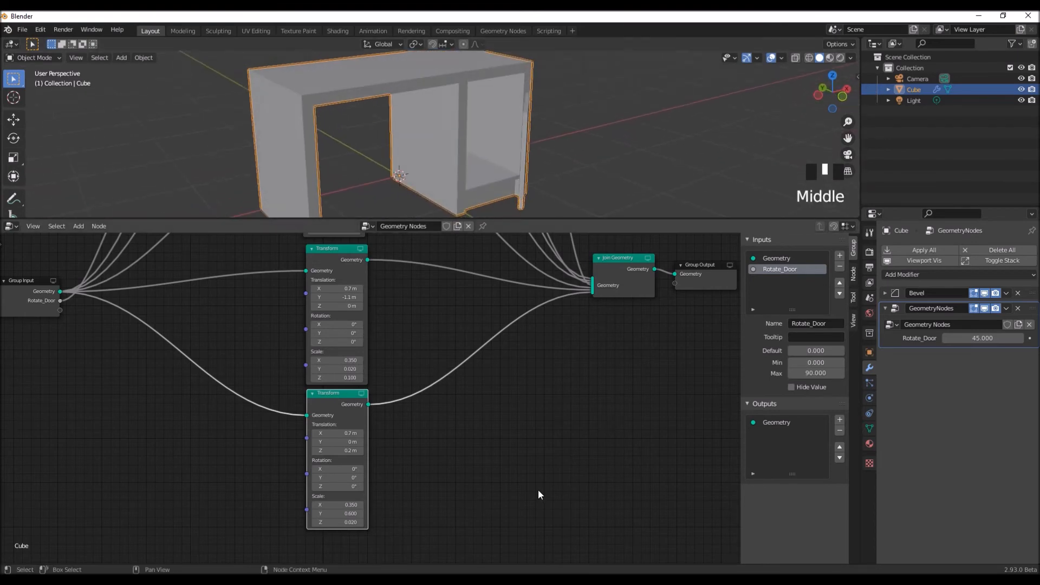
Step: Duplicate the shelf's Transform node and place the copy to its right
middle_click_drag(502, 482, 420, 475)
left_click(421, 467)
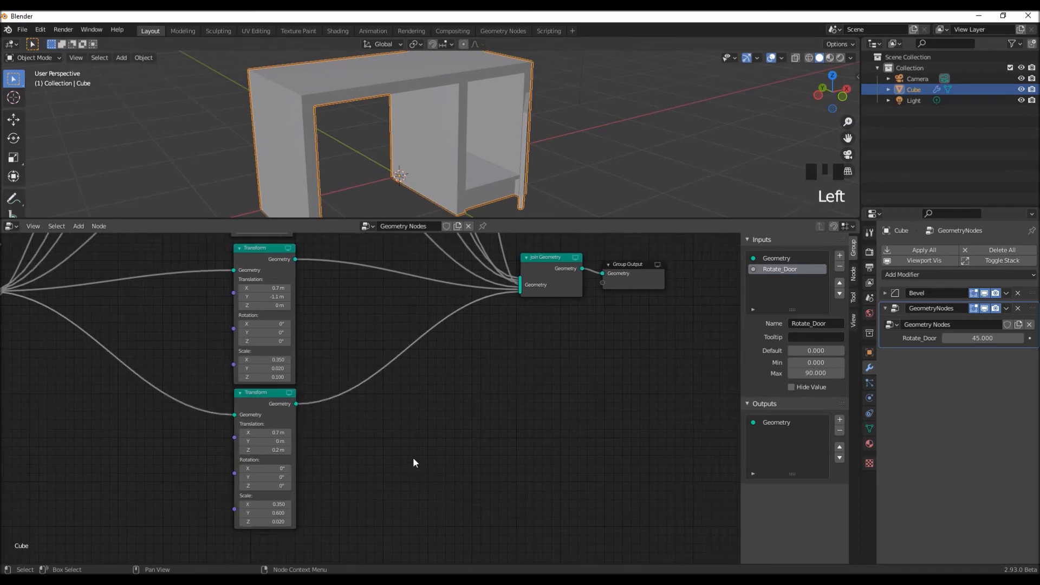
left_click(262, 393)
key("shift+d")
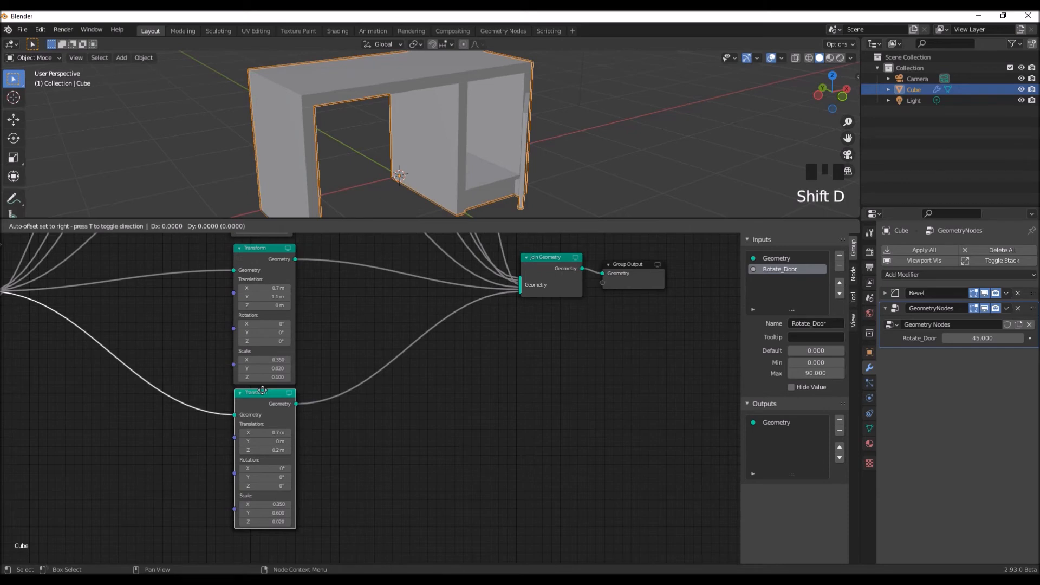
left_click(388, 391)
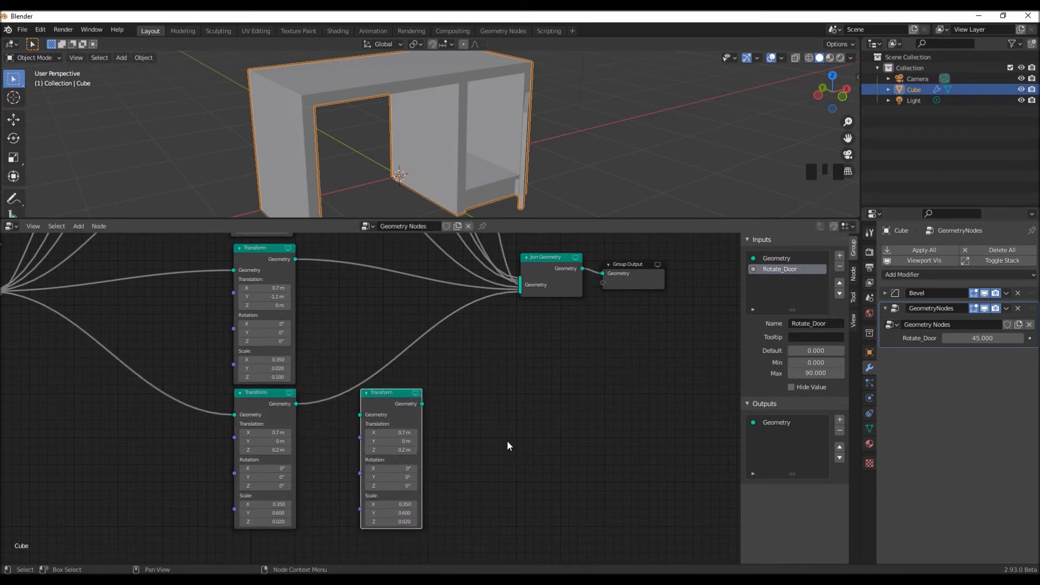
Step: Link the shelf Transform's geometry output into the duplicated Transform and the duplicate's output into Join Geometry
left_click_drag(298, 409, 331, 416)
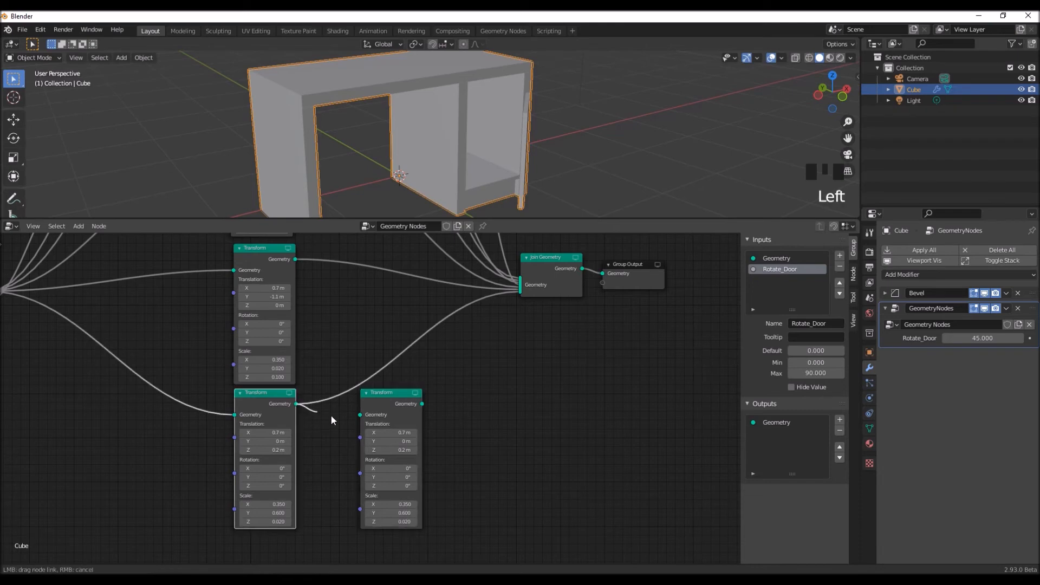
middle_click_drag(525, 356, 518, 364)
left_click_drag(415, 413, 513, 301)
middle_click_drag(501, 435, 506, 427)
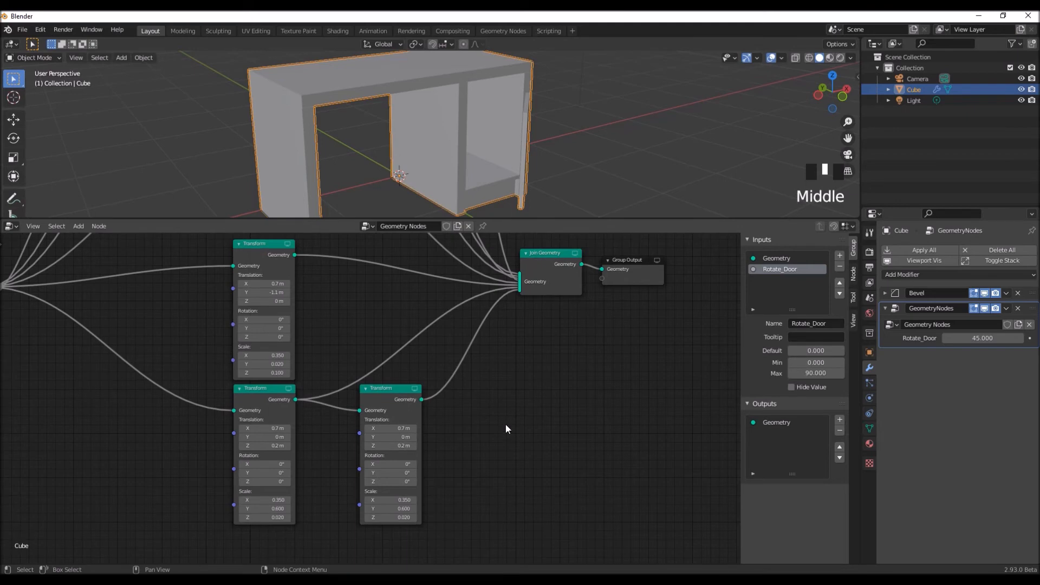
Step: Set the second shelf's Transform translation to X 0 m and Z 0.86 m
left_click(390, 428)
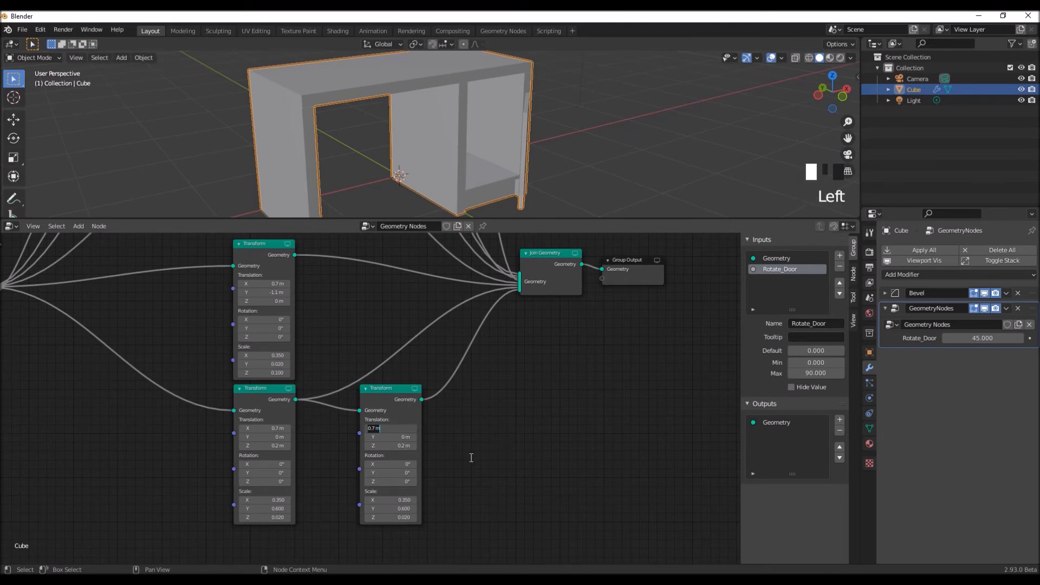
type("0")
key("Return")
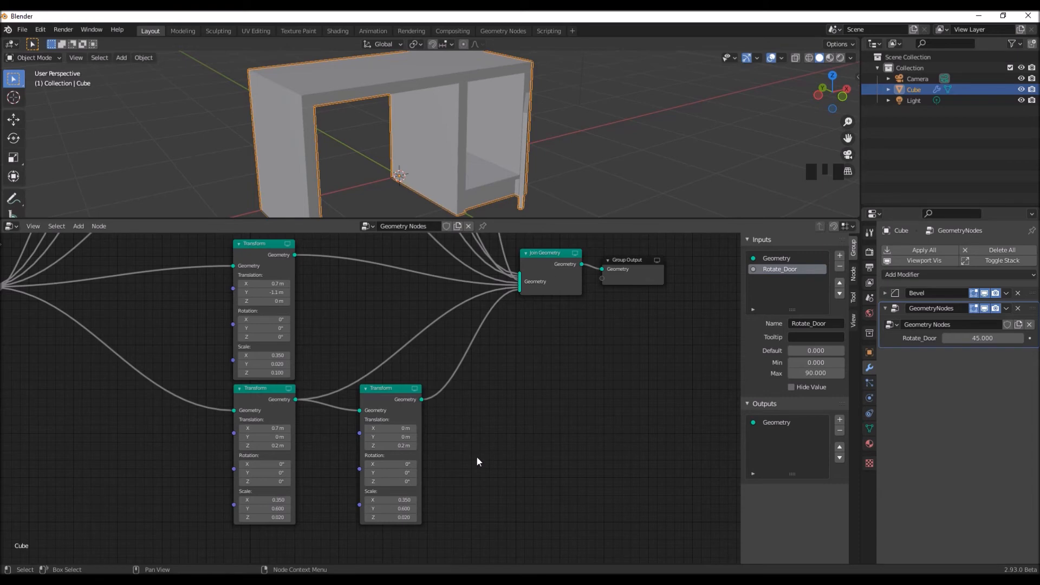
left_click(395, 444)
type(".")
mouse_move(545, 136)
middle_mouse_down()
mouse_move(552, 125)
mouse_move(520, 140)
mouse_move(535, 142)
middle_mouse_up()
Step: Set the second shelf's Transform scale to 1 on all three axes and check the shelf inside the cabinet
left_click_drag(401, 518, 401, 500, "shift")
type("1")
key("Return")
middle_click_drag(533, 168, 708, 151)
scroll(516, 170, "up", 2)
scroll(459, 162, "down", 2)
middle_click_drag(459, 162, 506, 144)
scroll(515, 134, "down", 1)
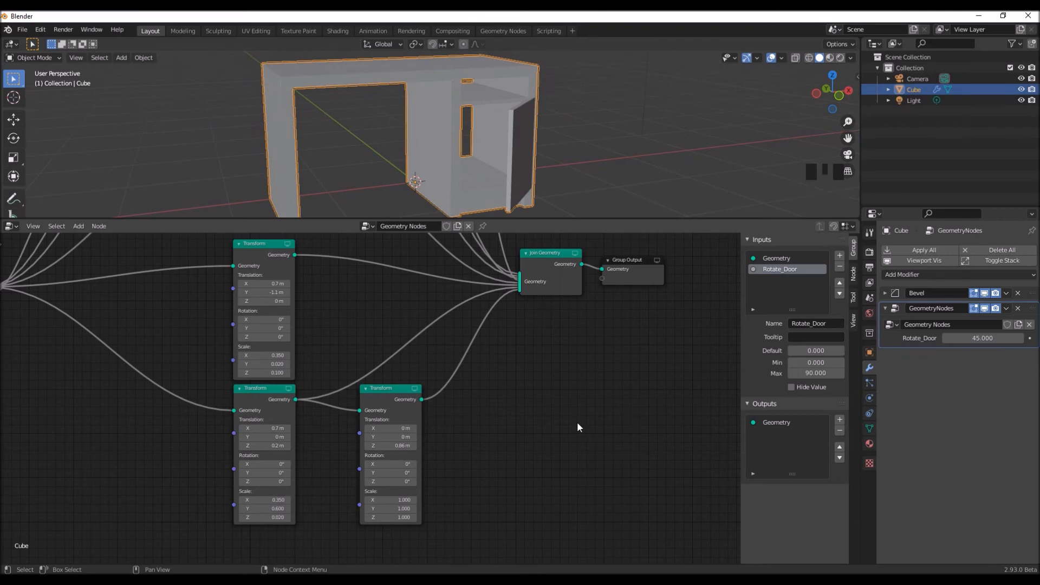
Step: Reposition the Group Input, Join Geometry and Group Output nodes lower, around the two shelf Transform nodes
middle_click_drag(516, 453, 571, 441)
scroll(575, 337, "down", 1)
left_click_drag(576, 336, 658, 310)
middle_click_drag(122, 443, 162, 417)
left_click_drag(470, 369, 444, 378)
left_click_drag(86, 267, 145, 299)
middle_click_drag(215, 451, 180, 416)
Step: Duplicate the first shelf's Transform node and place the copy in the empty space below it
left_click(320, 331)
key("shift+d")
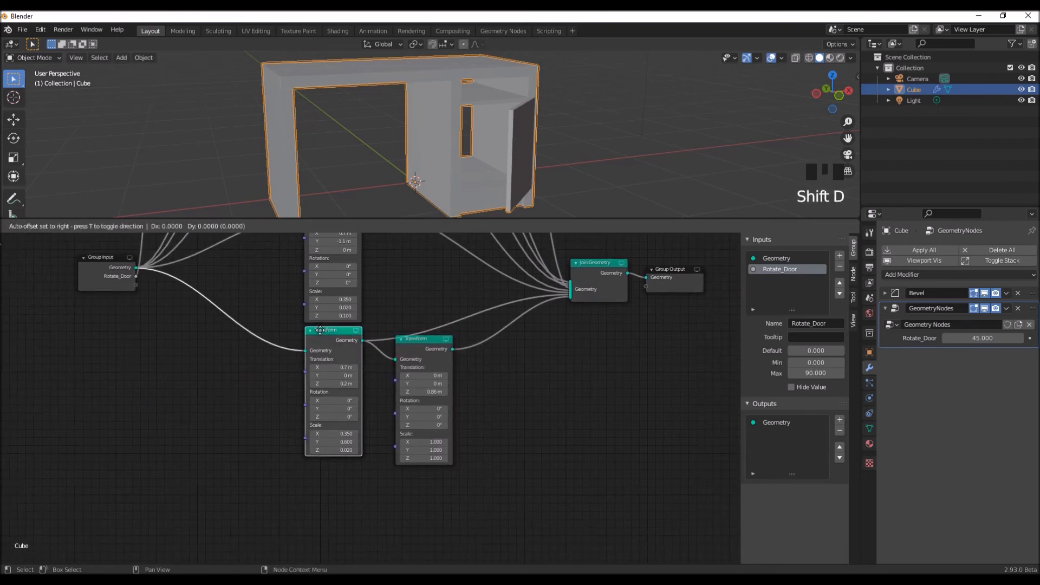
left_click(226, 448)
middle_click_drag(395, 483, 376, 440)
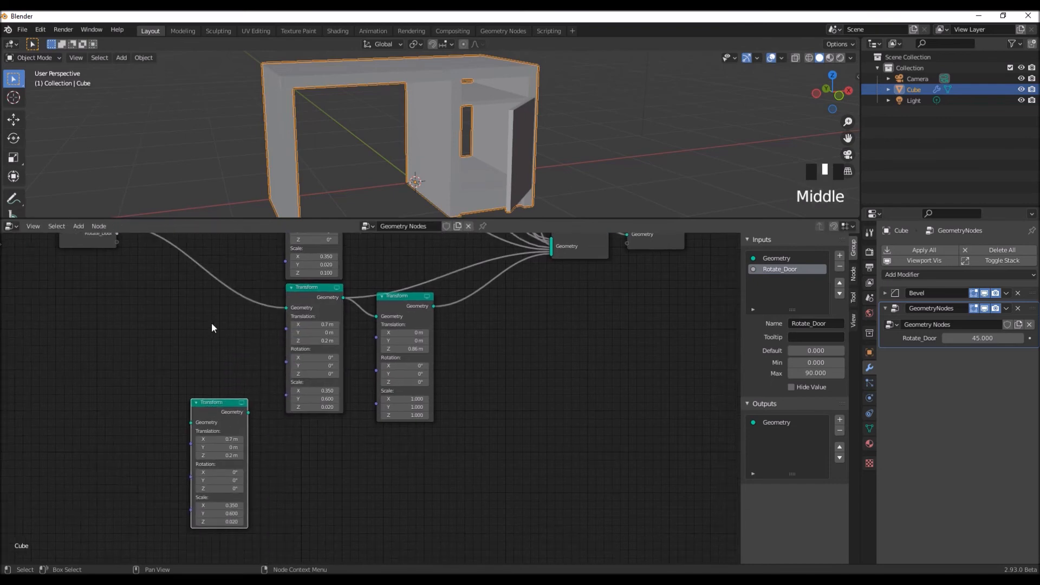
scroll(212, 322, "down", 1)
middle_click_drag(185, 305, 197, 327)
Step: Align the copied Transform under the first shelf's Transform and connect it between the Group Input geometry and Join Geometry
left_click_drag(117, 268, 114, 317)
left_click_drag(555, 313, 633, 303)
left_click_drag(225, 420, 316, 442)
middle_click_drag(416, 484, 430, 470)
scroll(420, 469, "up", 2)
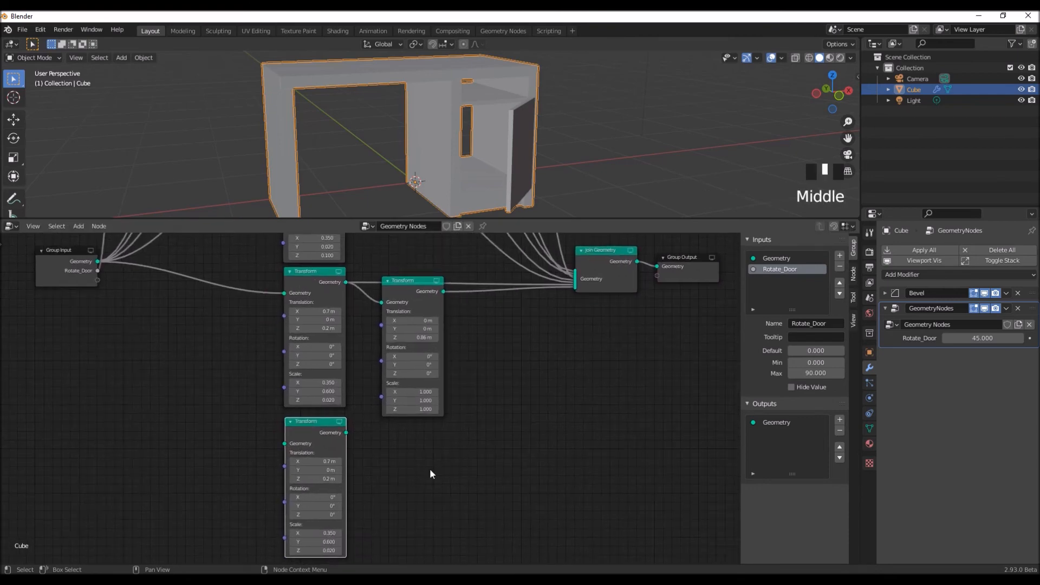
left_click_drag(98, 262, 284, 443)
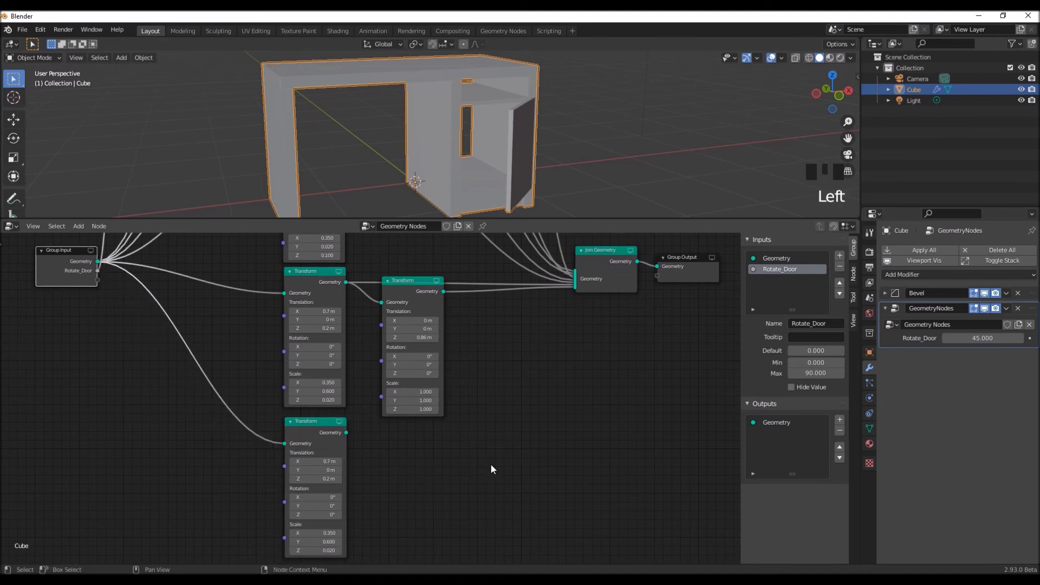
left_click_drag(347, 432, 575, 291)
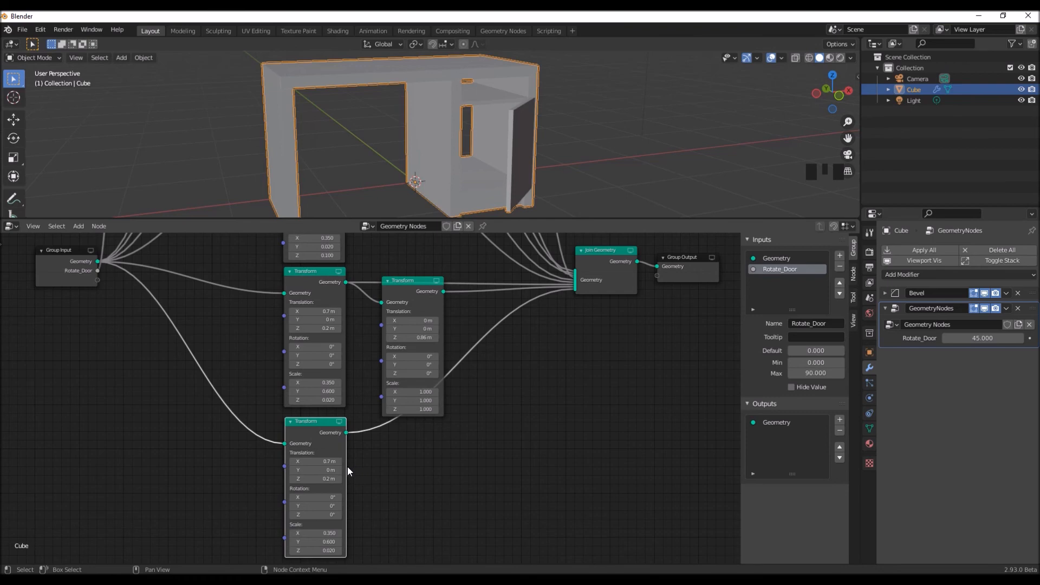
Step: Set the newest Transform node's scale to X 0.45, Y 0.003 and Z 0.68 to form a thin upright panel
left_click(331, 542)
type(".00")
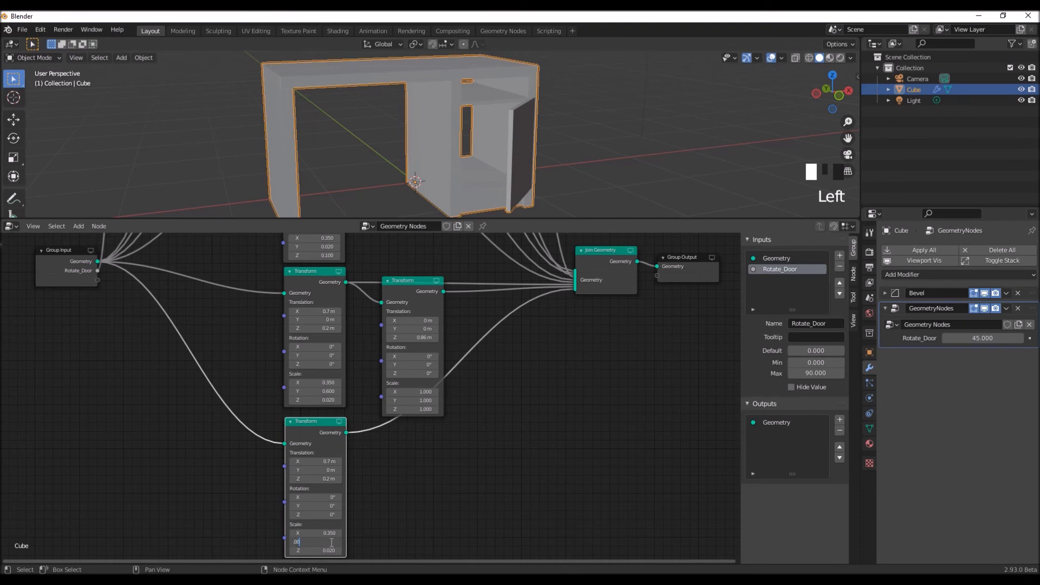
type("3")
key("Return")
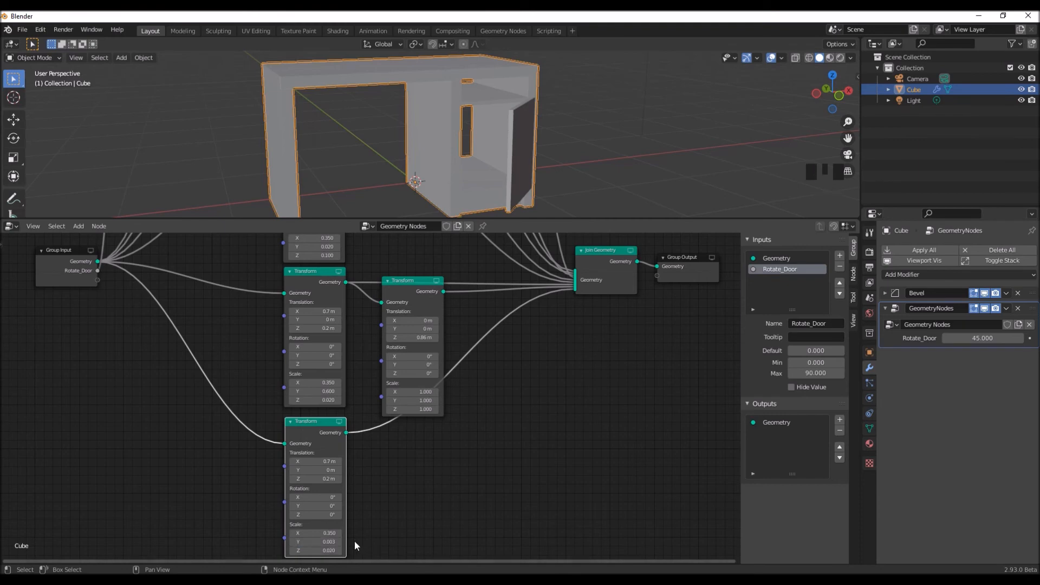
left_click(332, 549)
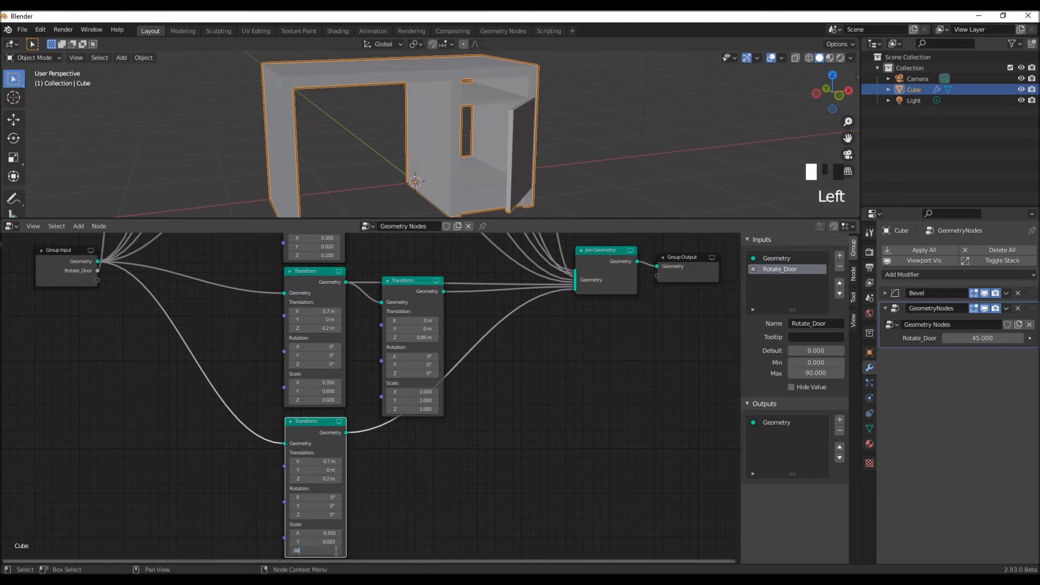
key("Return")
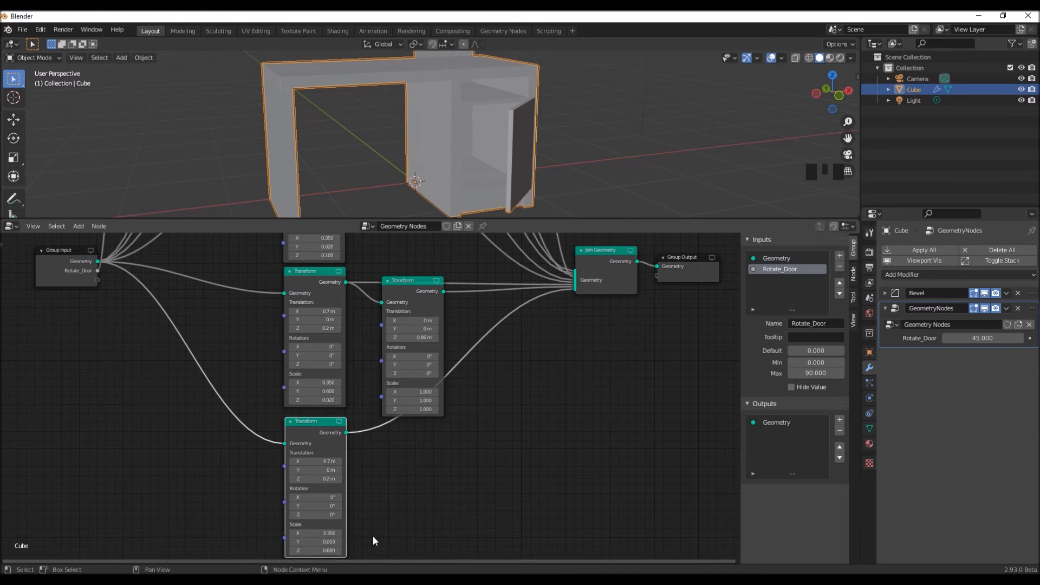
left_click(323, 533)
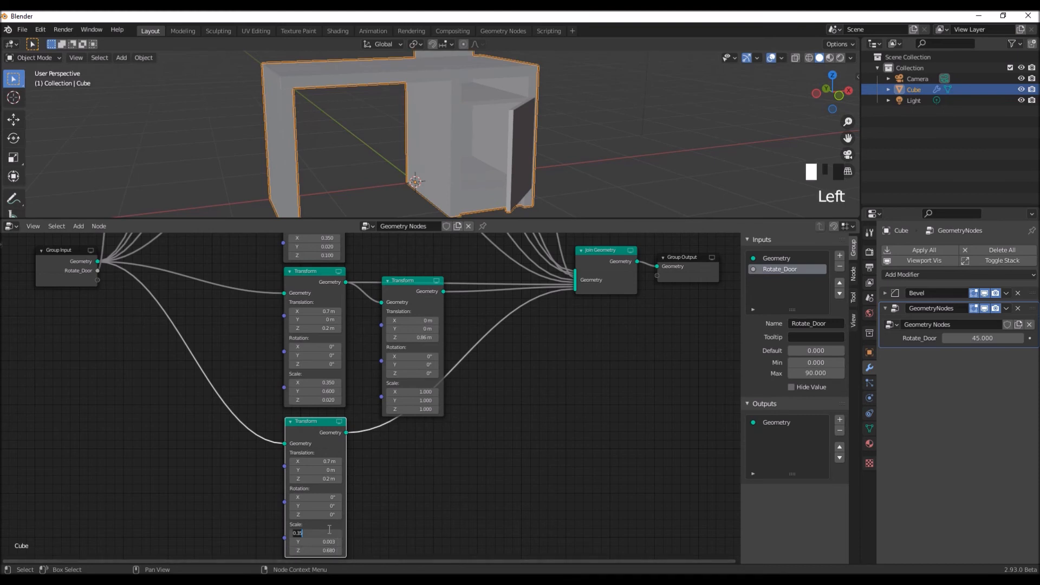
type(".45")
key("Return")
scroll(470, 144, "down", 2)
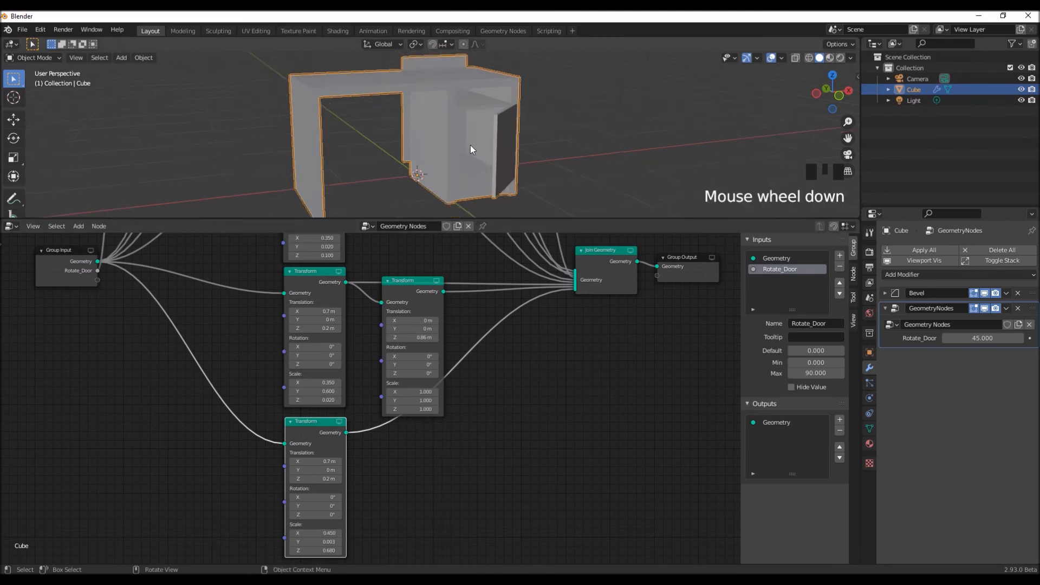
middle_click_drag(470, 145, 462, 148)
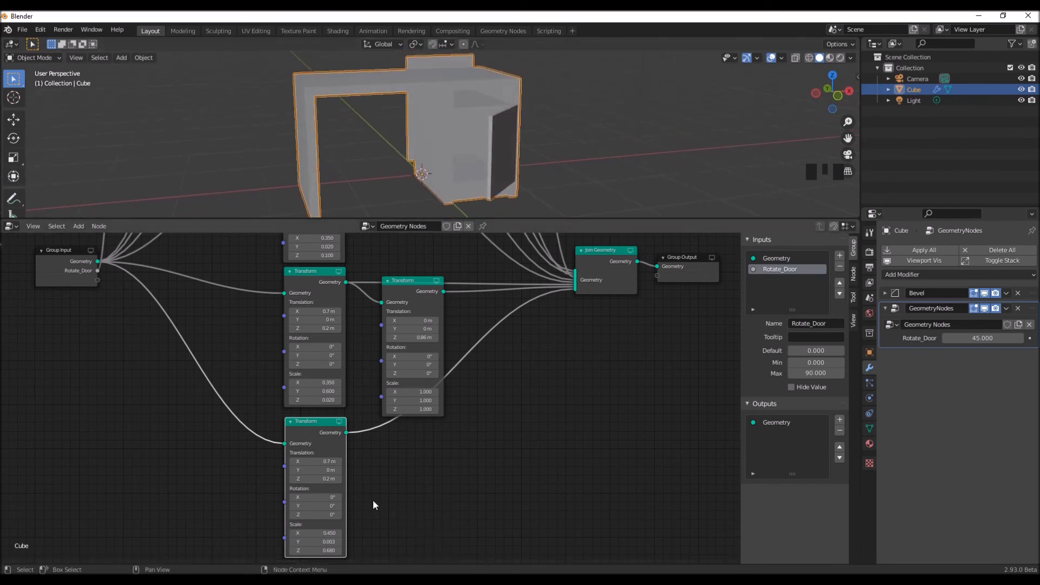
Step: Set the thin upright panel's Transform translation to X 0.8 m, Y 0.007 m and Z 0 m
left_click(325, 461)
type(".8")
key("Return")
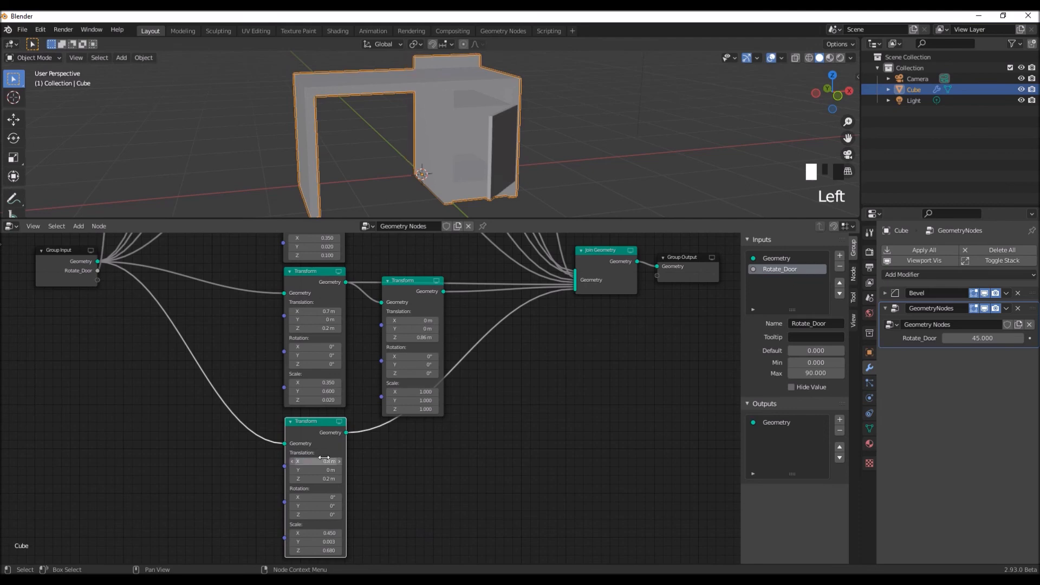
left_click(325, 471)
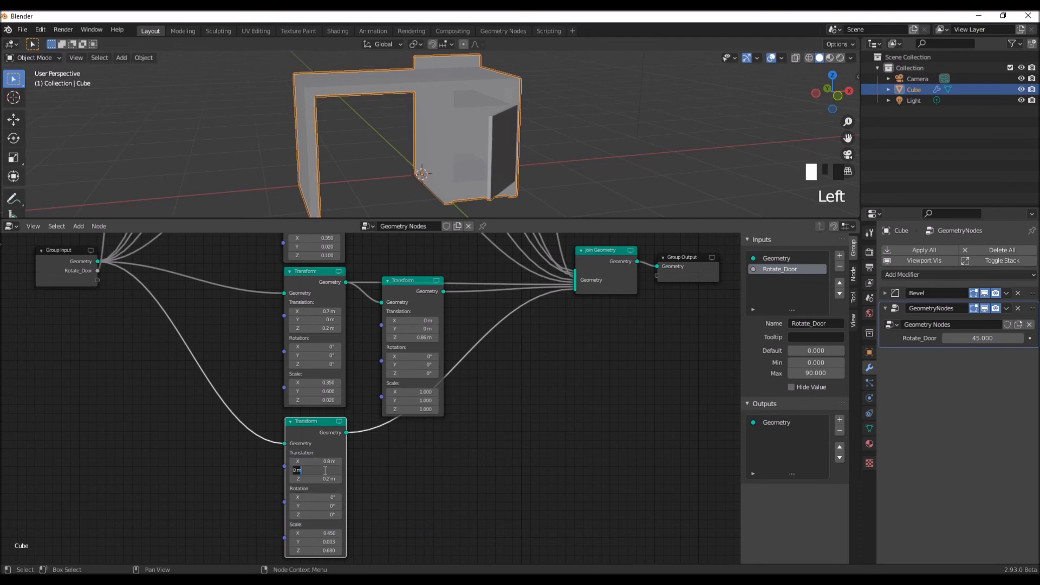
type(".00")
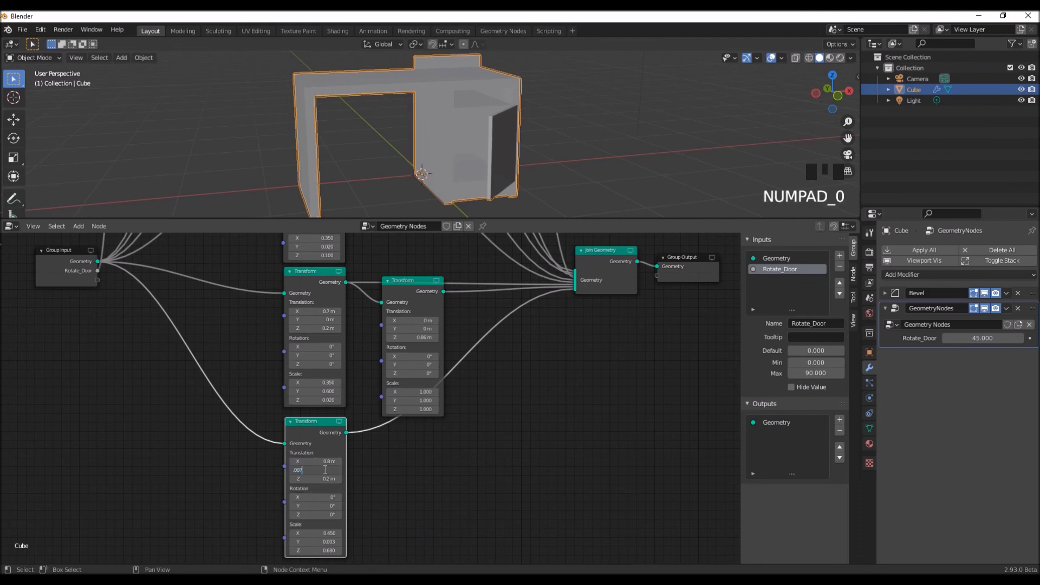
type("7")
key("Return")
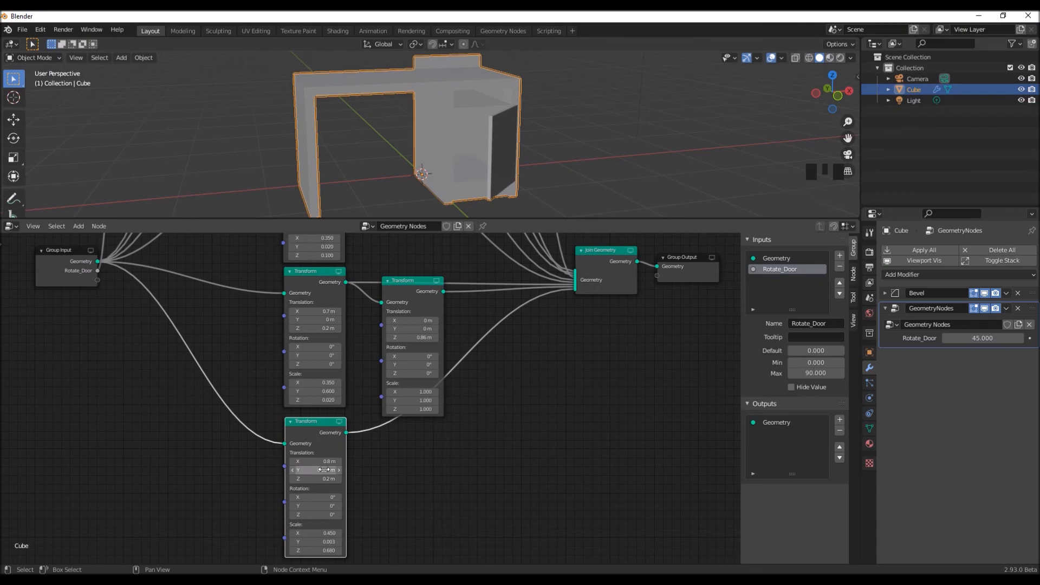
left_click(325, 479)
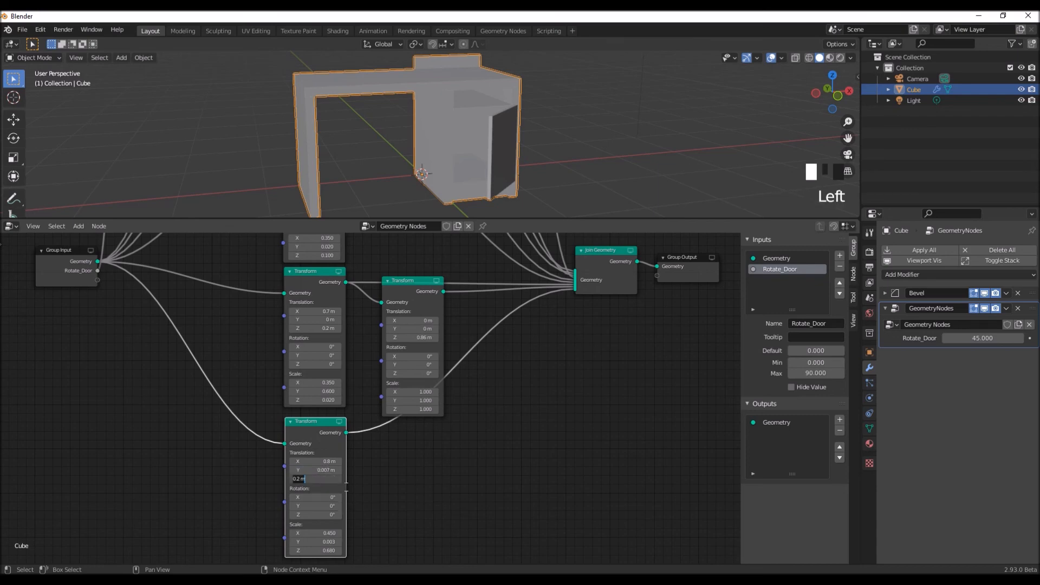
type("0")
key("Return")
Step: Examine the desk from several angles to check how the thin back panel fits the cabinet
middle_click_drag(504, 156, 349, 139)
scroll(407, 157, "up", 2)
scroll(398, 143, "up", 1)
scroll(376, 135, "down", 2)
scroll(445, 139, "down", 1)
middle_click_drag(445, 142, 563, 293)
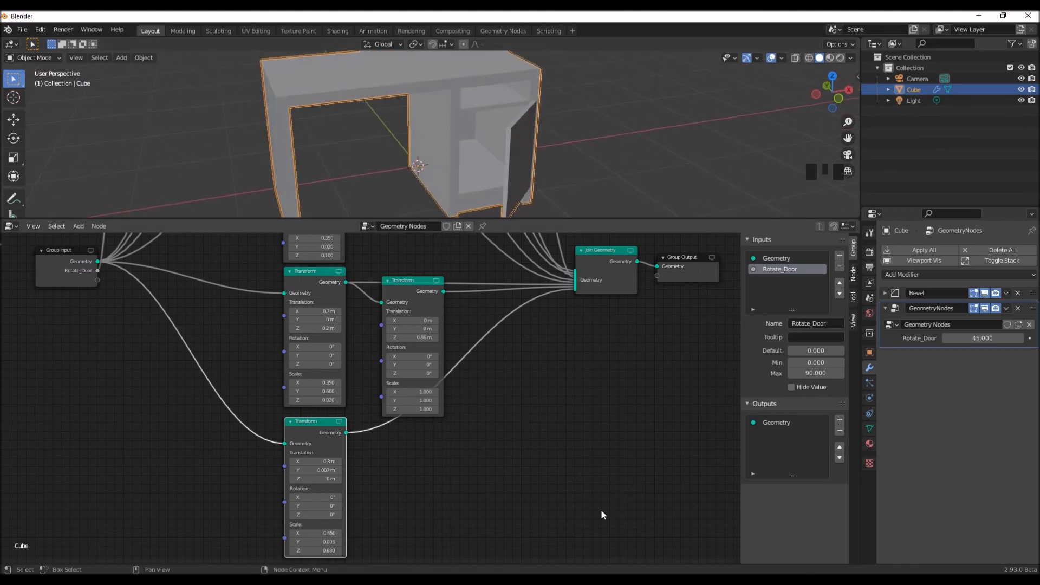
Step: Enlarge the node editor and review the whole node tree, from the tabletop Transform down to the back panel's Transform
scroll(539, 465, "down", 3)
middle_click_drag(534, 448, 561, 511)
middle_click_drag(548, 505, 550, 519)
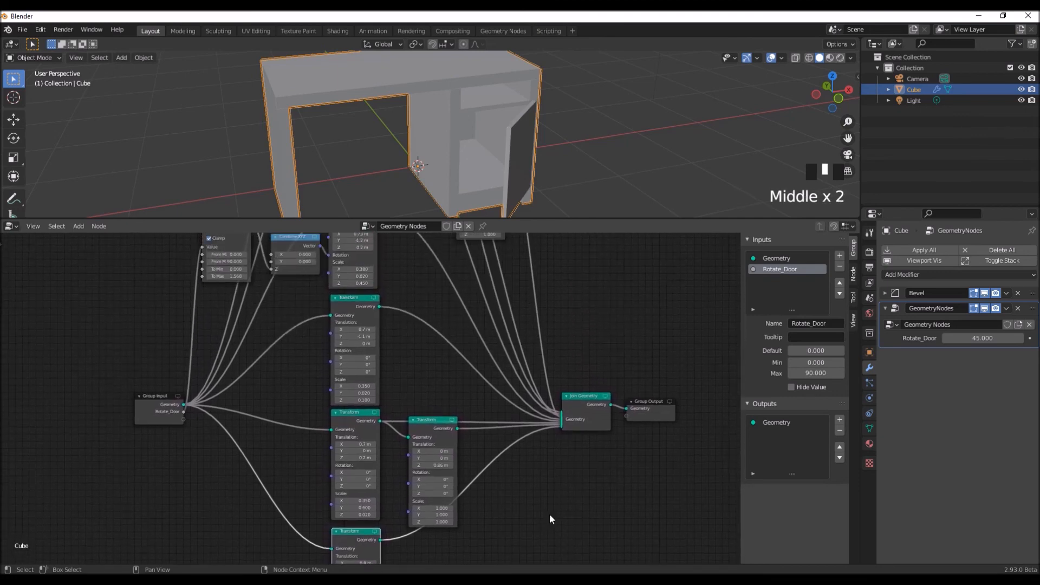
middle_click_drag(610, 314, 599, 471)
scroll(598, 471, "up", 4)
middle_click_drag(633, 439, 624, 461)
left_click_drag(638, 219, 645, 127)
mouse_move(671, 343)
middle_mouse_down()
mouse_move(662, 295)
mouse_move(664, 325)
middle_mouse_up()
scroll(663, 325, "down", 1)
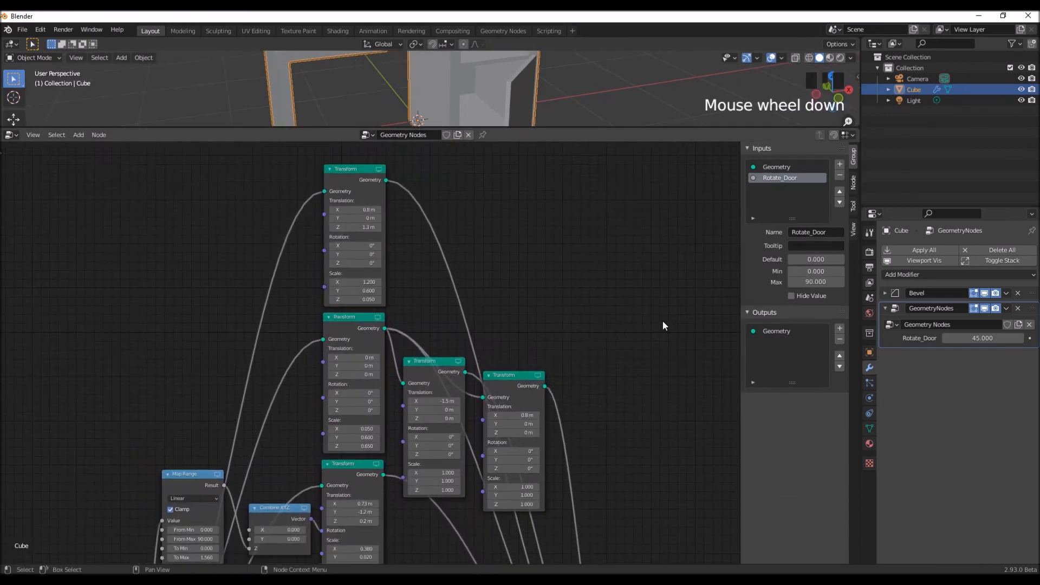
middle_click_drag(657, 486, 640, 272)
middle_click_drag(685, 397, 647, 170)
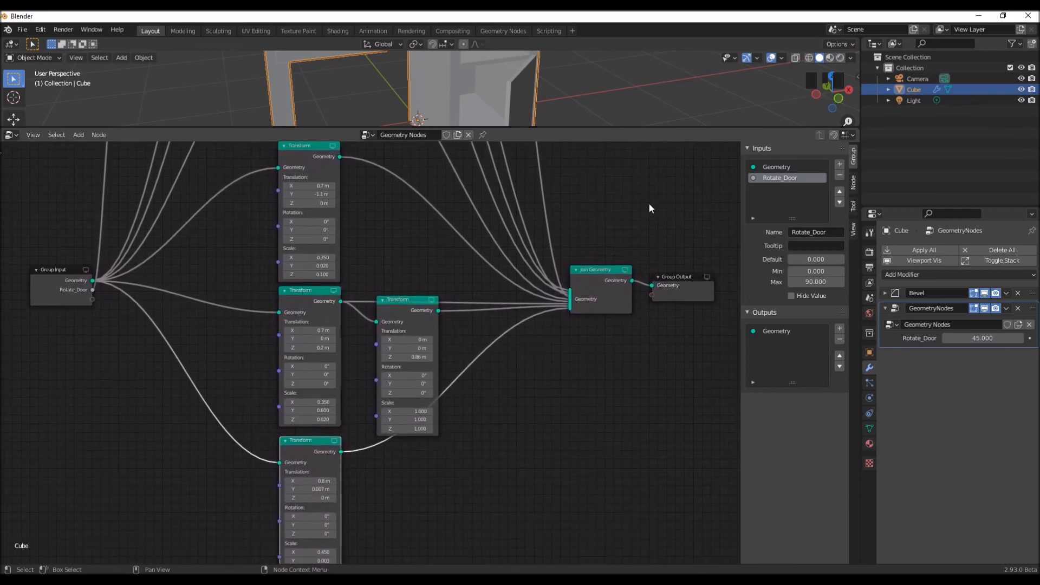
scroll(617, 450, "down", 1)
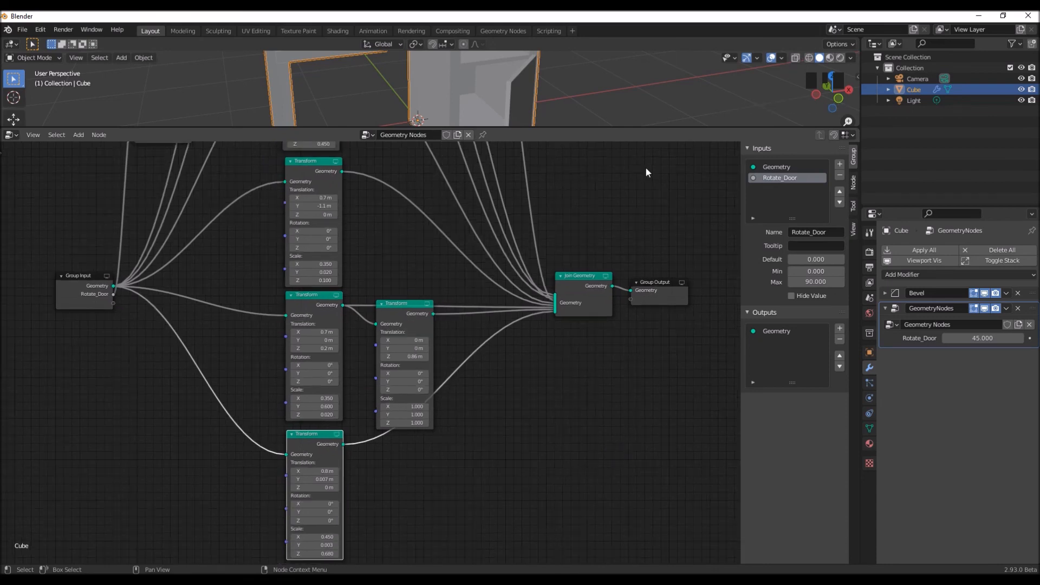
Step: Enlarge the 3D viewport over the node editor, frame the desk and close its door by setting Rotate_Door to 0
left_click_drag(650, 129, 677, 547)
key("KP_Decimal")
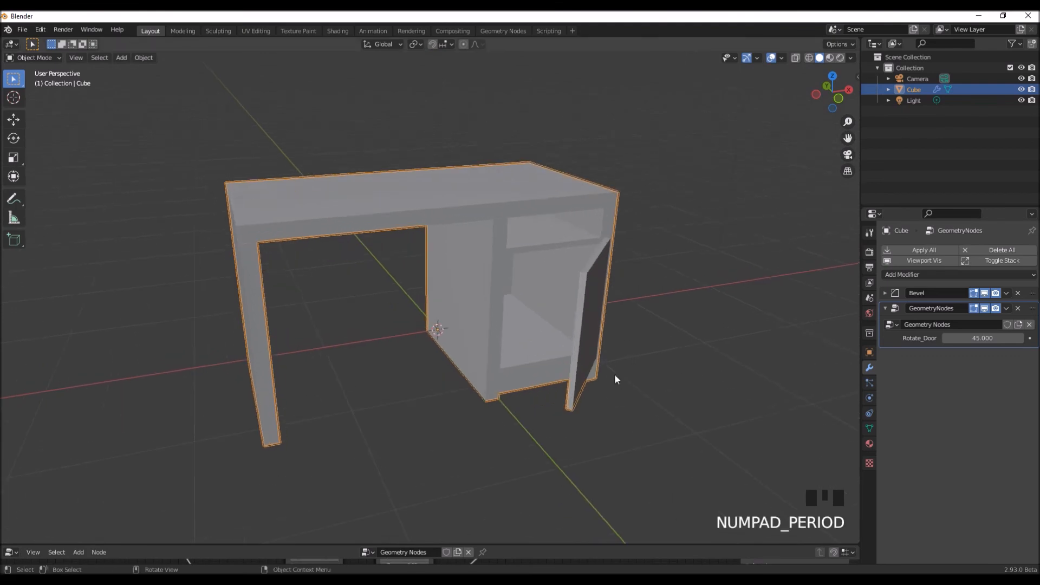
left_click_drag(983, 338, 957, 338)
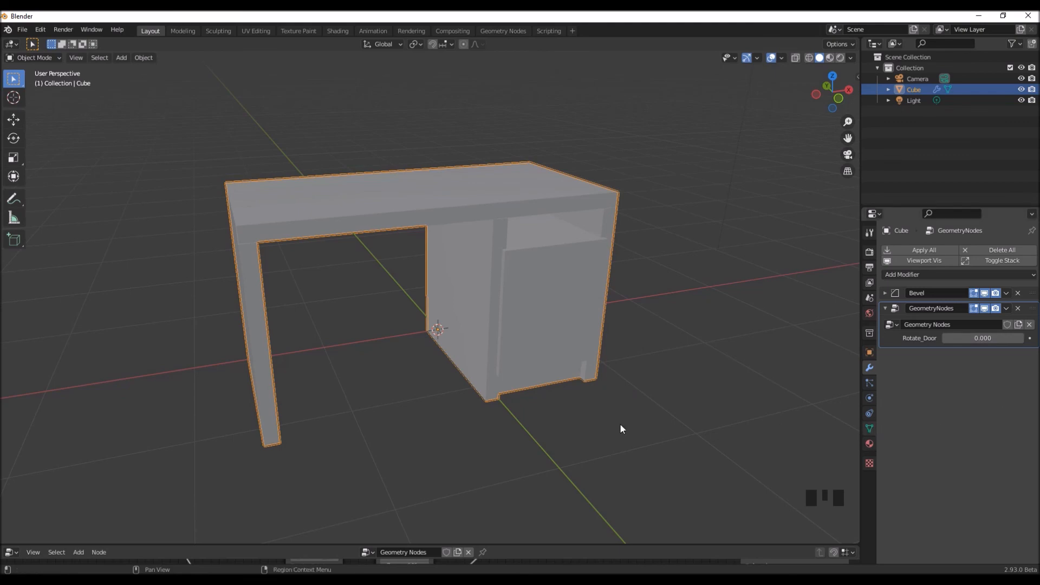
scroll(583, 432, "up", 3)
middle_click_drag(610, 445, 659, 378)
scroll(609, 428, "down", 1)
scroll(612, 365, "down", 1)
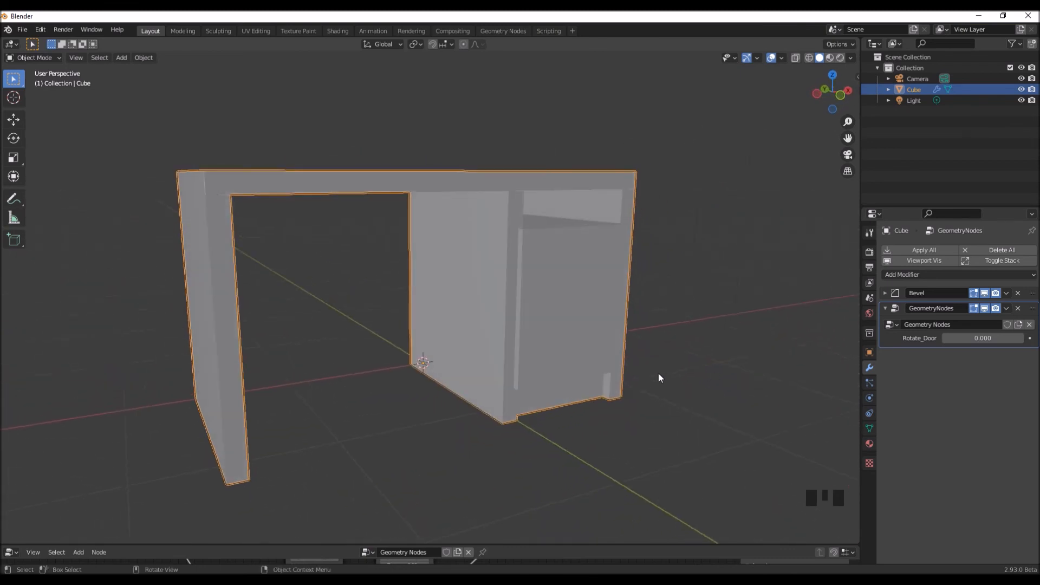
Step: Open the cabinet door by setting Rotate_Door to 45 and look at the desk from above
scroll(615, 433, "up", 2)
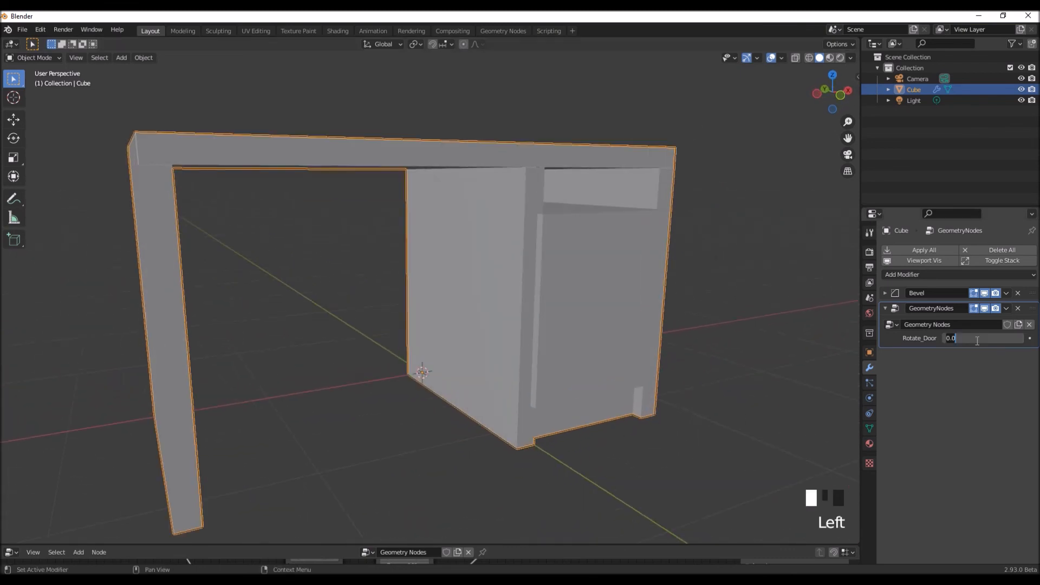
type("15")
key("Return")
scroll(479, 347, "down", 2)
middle_click_drag(470, 354, 478, 384)
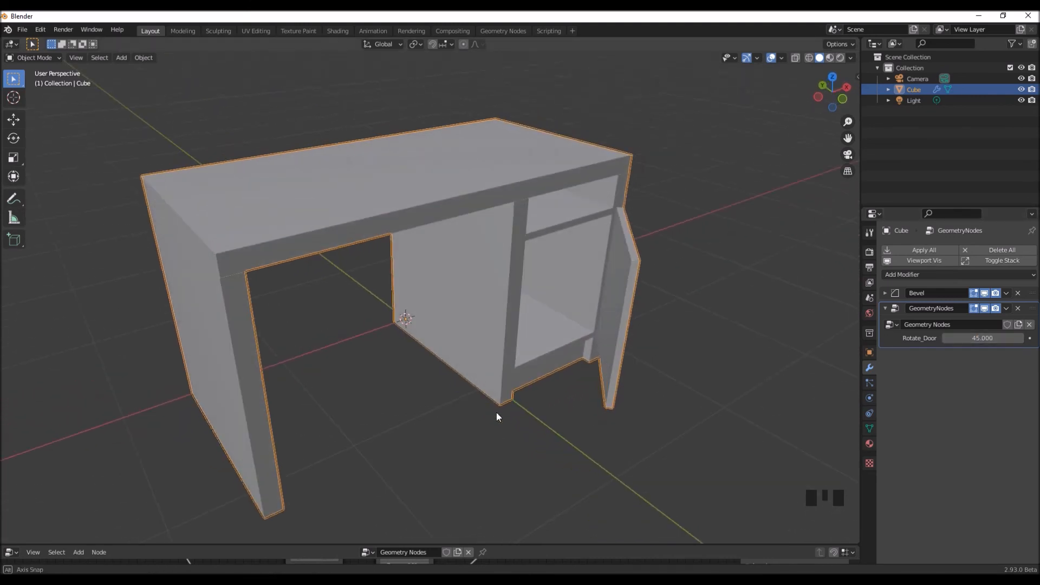